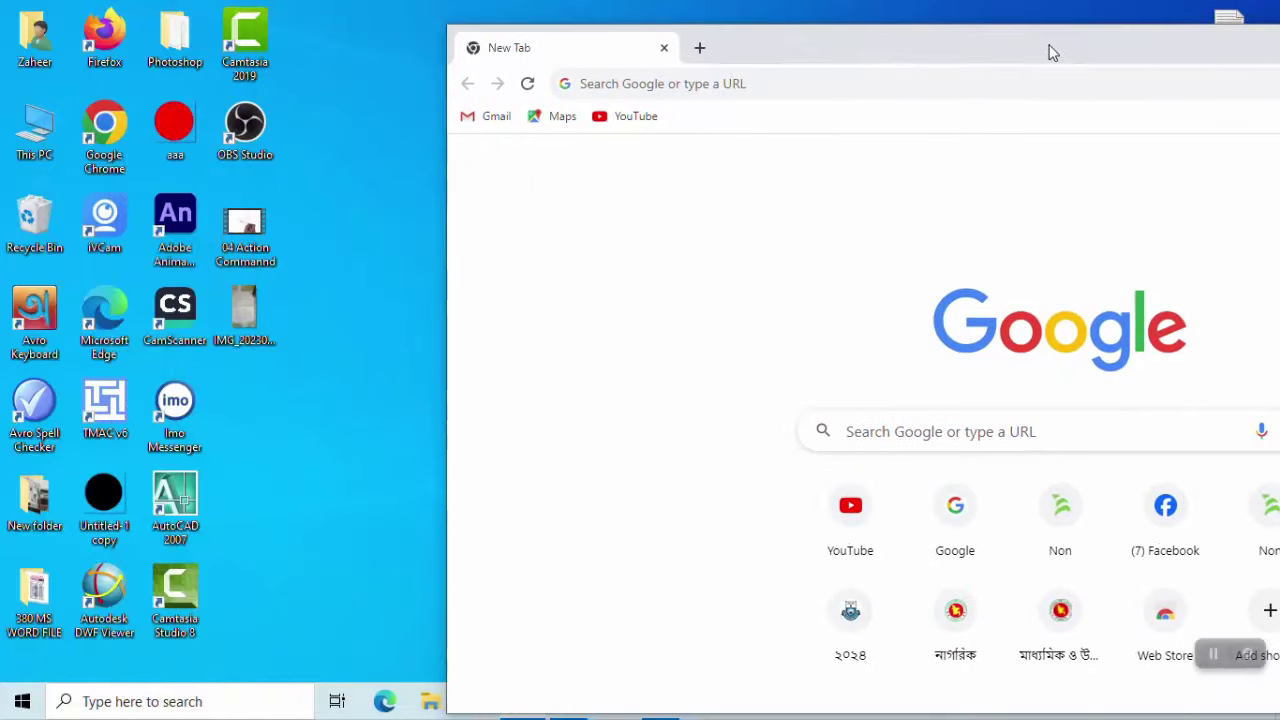
Open This PC, move its window to the left side of the desktop and narrow it to about half the screen
{"action": "double_click", "coordinate": [40, 128]}
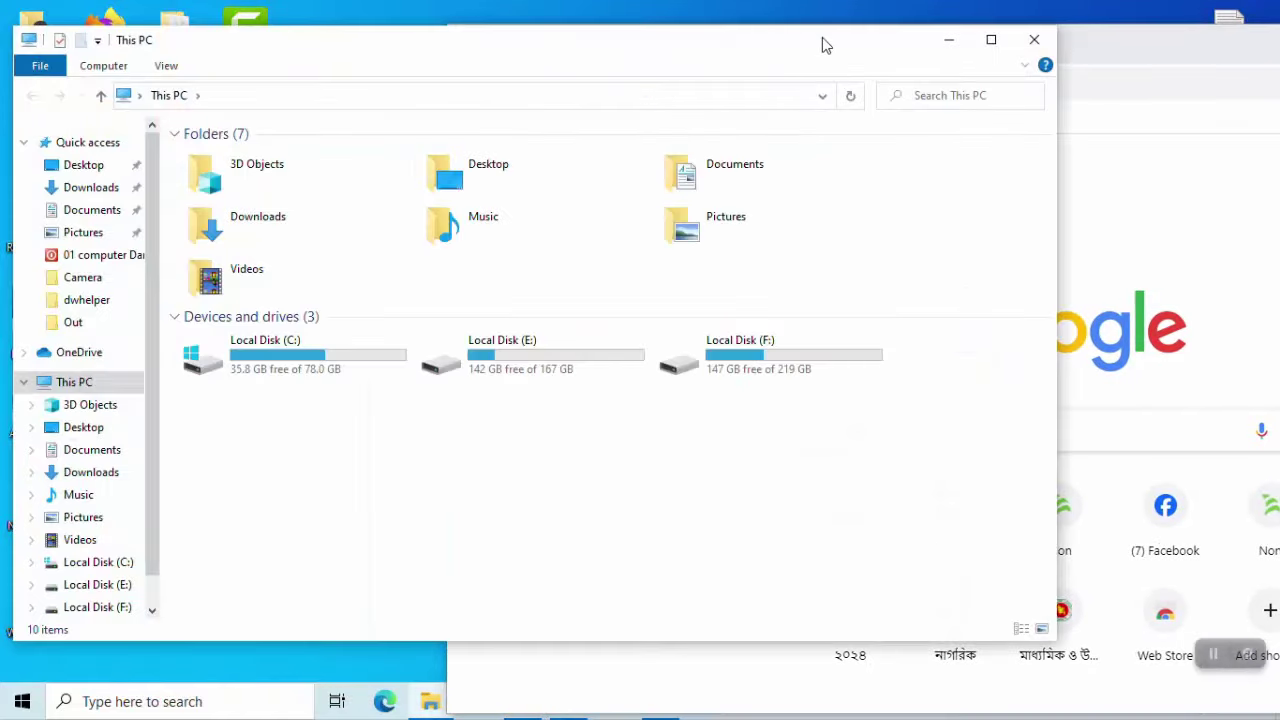
{"action": "left_click_drag", "start_coordinate": [822, 40], "coordinate": [806, 44]}
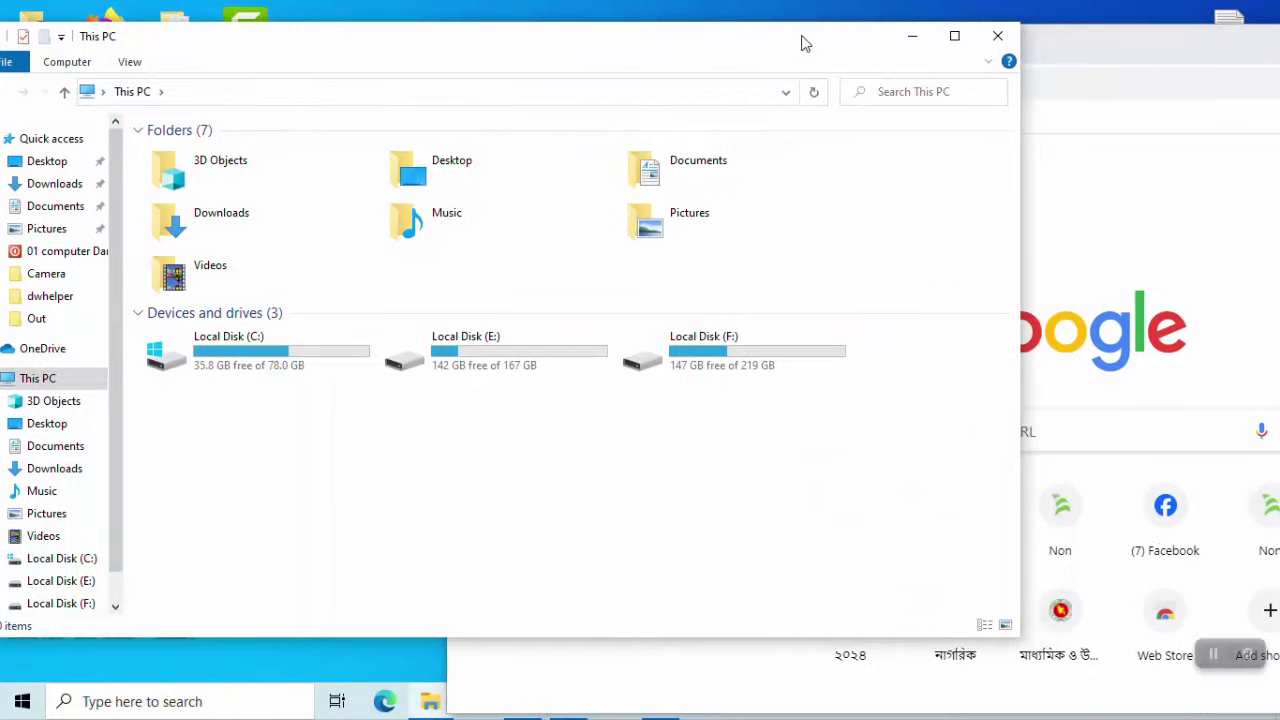
{"action": "left_click", "coordinate": [1119, 48]}
{"action": "left_click", "coordinate": [351, 48]}
{"action": "left_click_drag", "start_coordinate": [1021, 172], "coordinate": [560, 189]}
Manually resize and move the Chrome window so that it sits beside the This PC window
{"action": "left_click", "coordinate": [963, 58]}
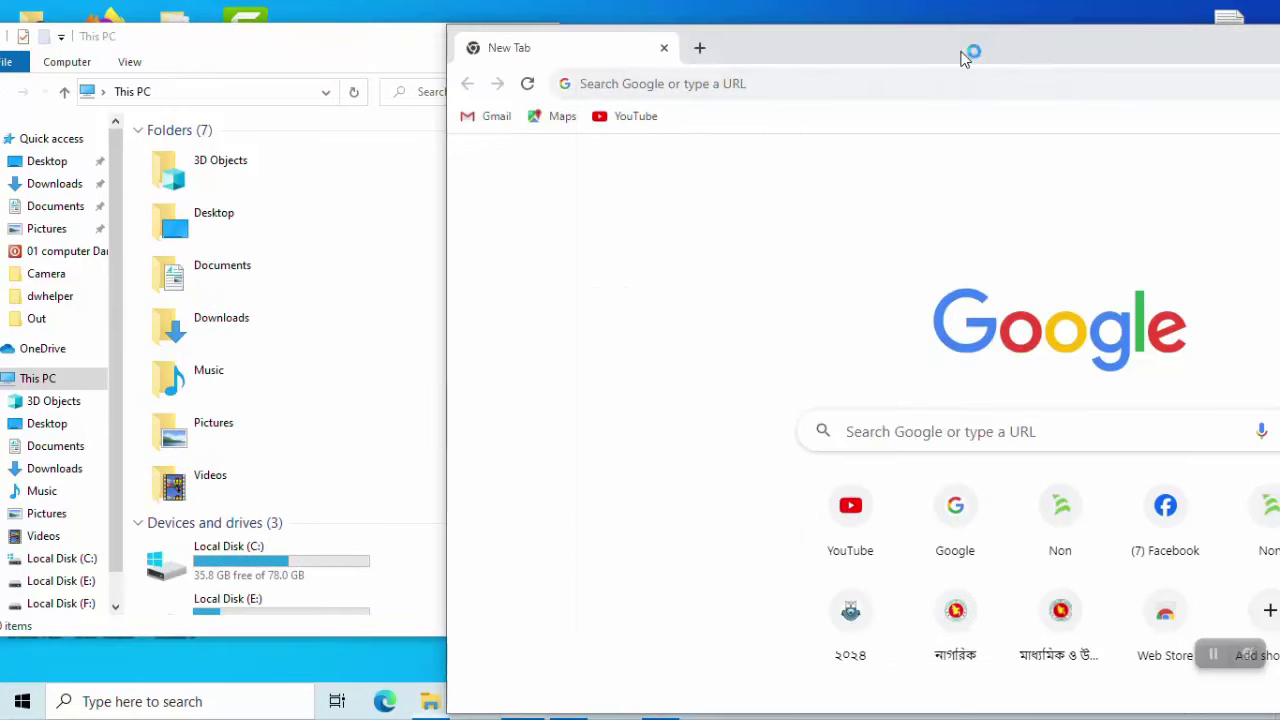
{"action": "left_click_drag", "start_coordinate": [450, 262], "coordinate": [852, 250]}
{"action": "left_click_drag", "start_coordinate": [1238, 47], "coordinate": [980, 38]}
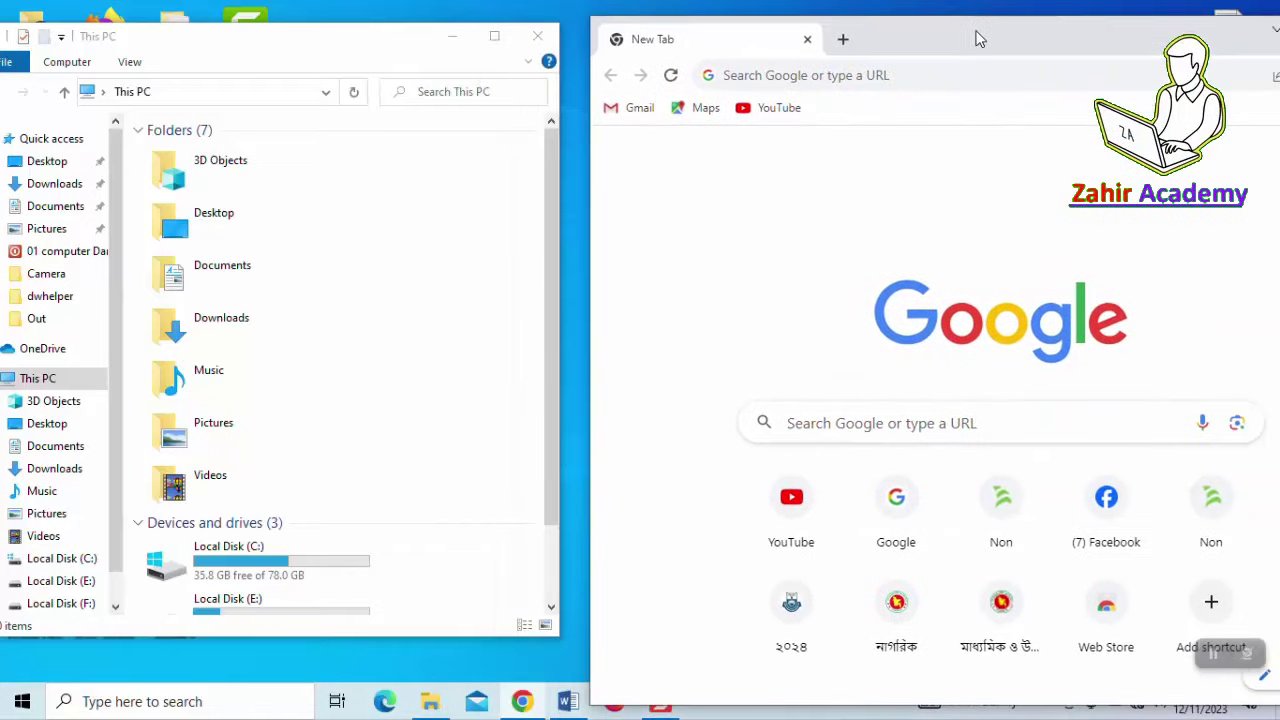
{"action": "left_click_drag", "start_coordinate": [1104, 50], "coordinate": [983, 44]}
{"action": "left_click_drag", "start_coordinate": [420, 240], "coordinate": [245, 240]}
Snap the Chrome window to the right half of the screen and the This PC window to the left half
{"action": "double_click", "coordinate": [958, 35]}
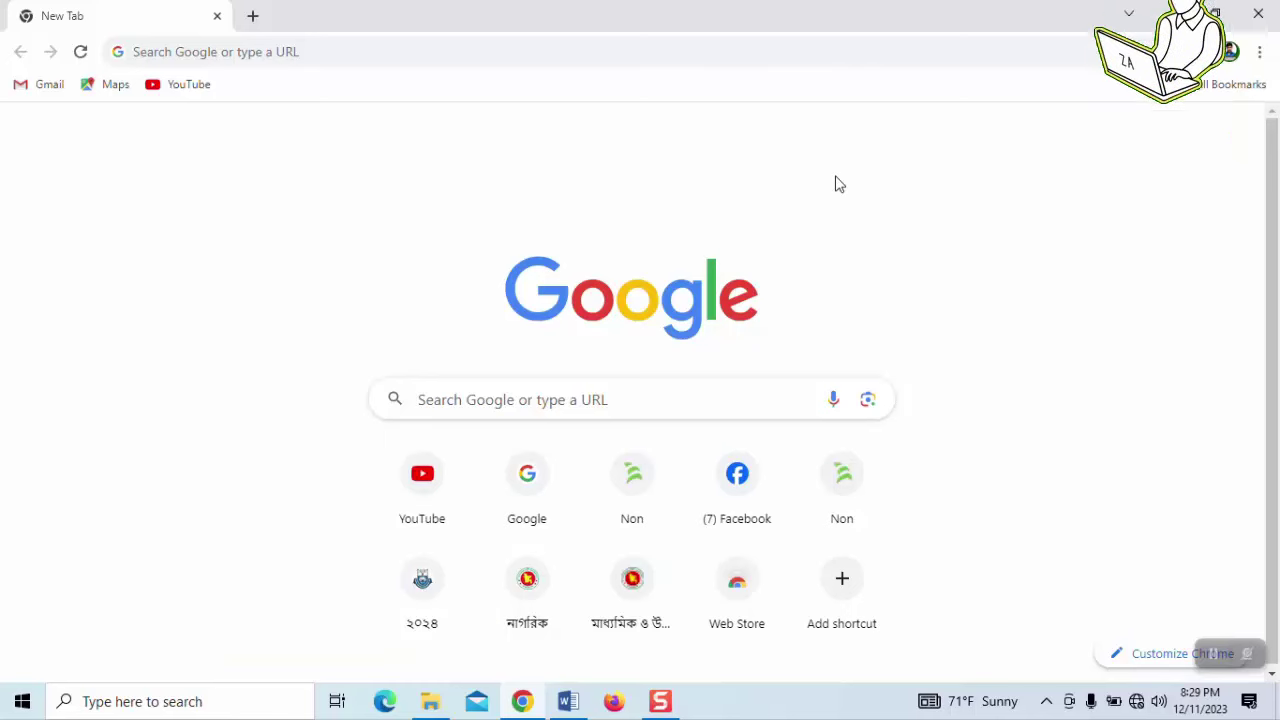
{"action": "key", "text": "super+Right"}
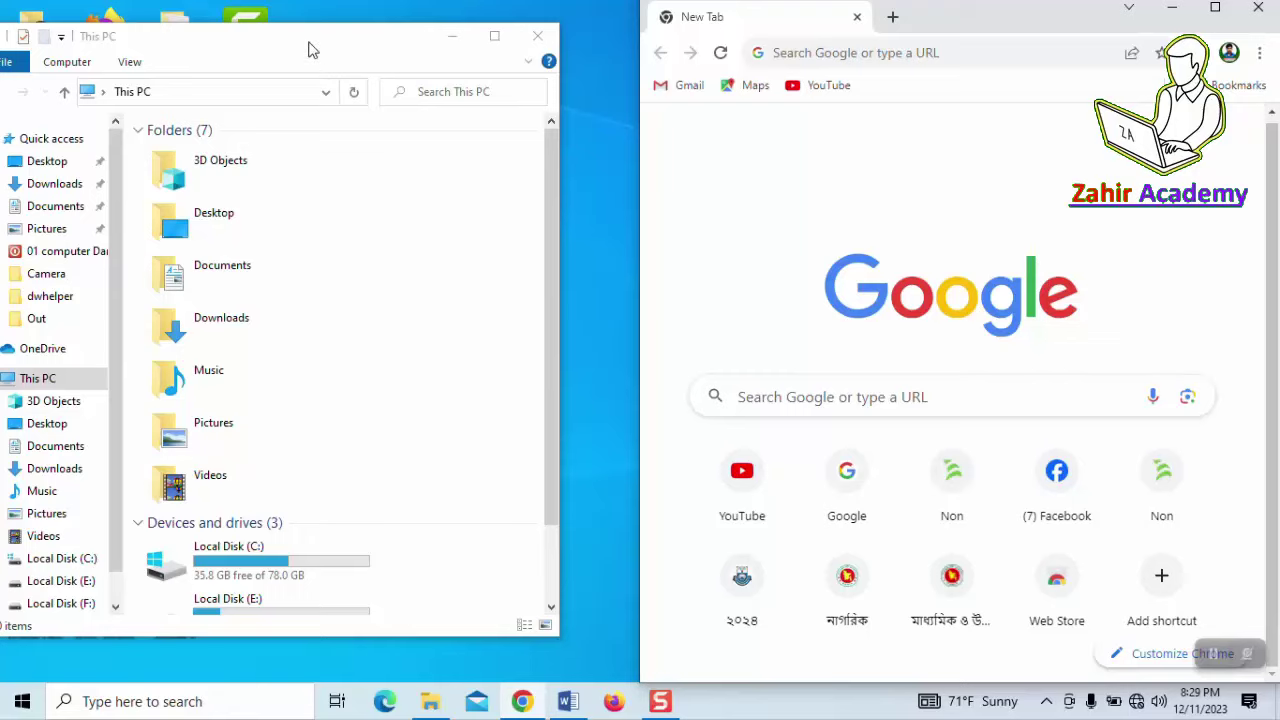
{"action": "left_click", "coordinate": [494, 36]}
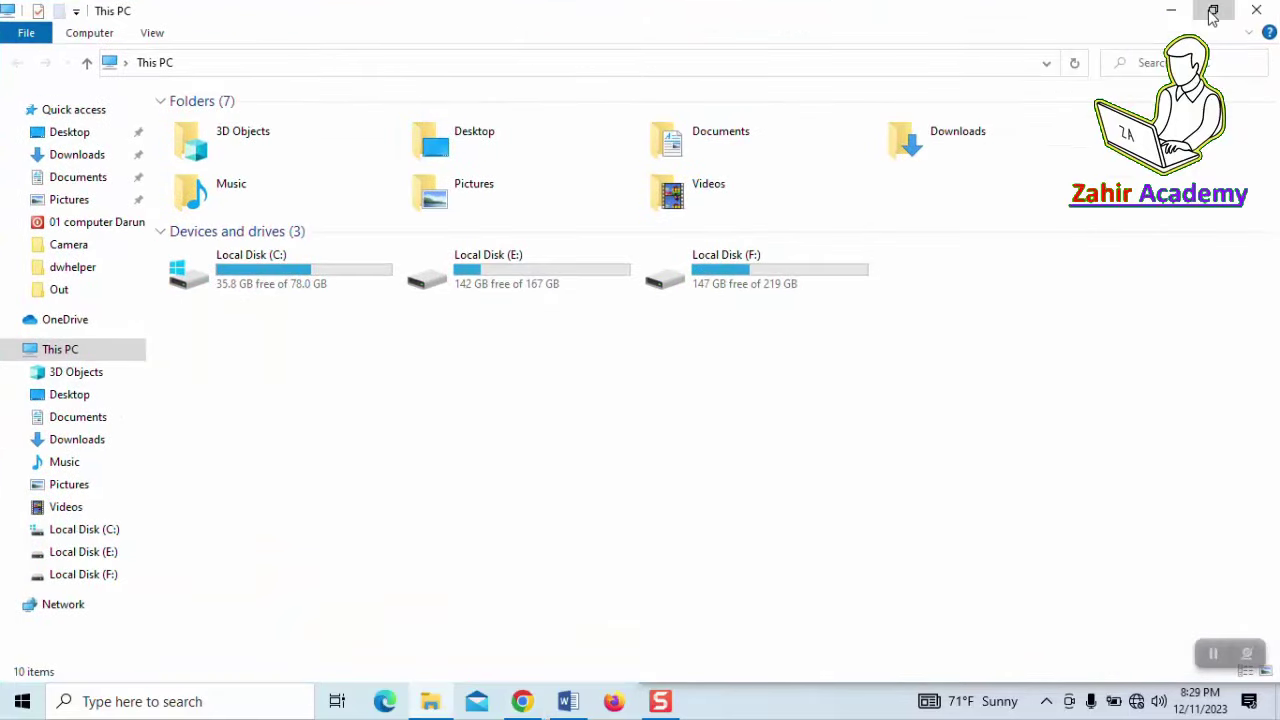
{"action": "left_click", "coordinate": [1212, 12]}
{"action": "left_click_drag", "start_coordinate": [480, 10], "coordinate": [686, 46]}
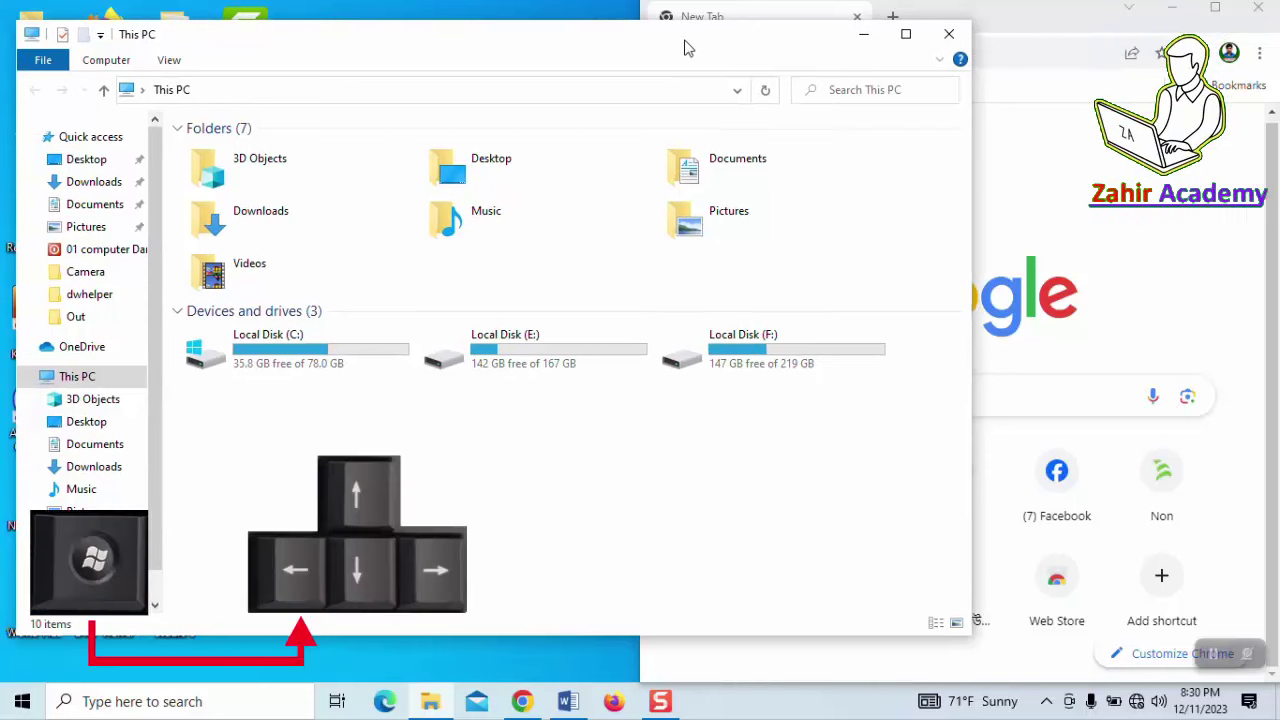
{"action": "key", "text": "super+Left"}
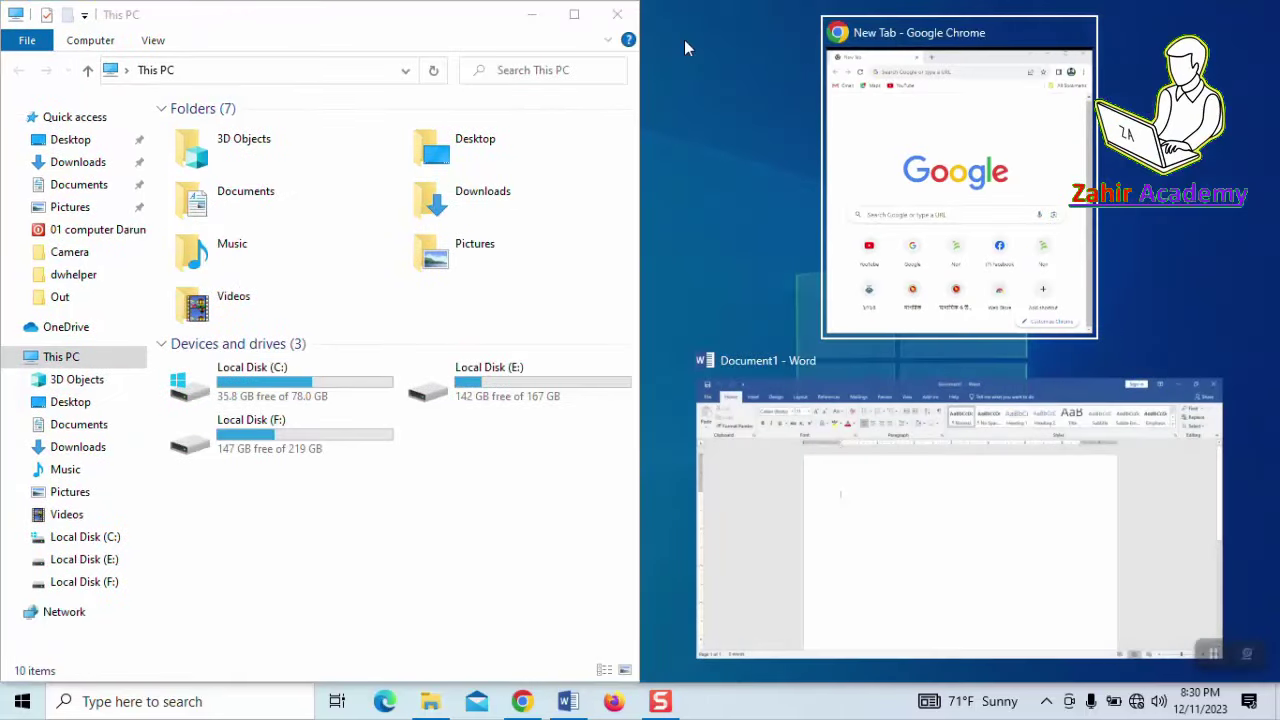
{"action": "left_click", "coordinate": [824, 110]}
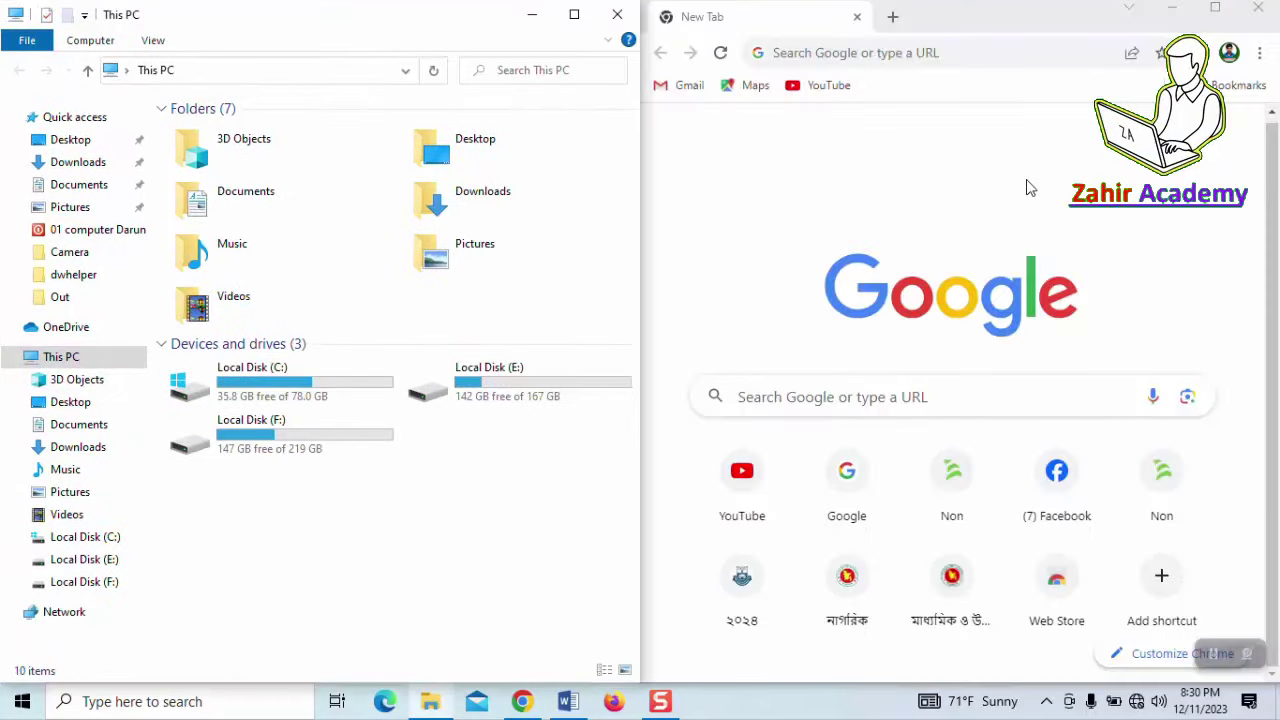
Switch between the two snapped windows, view the contents of Local Disk (F:) and return to This PC
{"action": "left_click", "coordinate": [848, 165]}
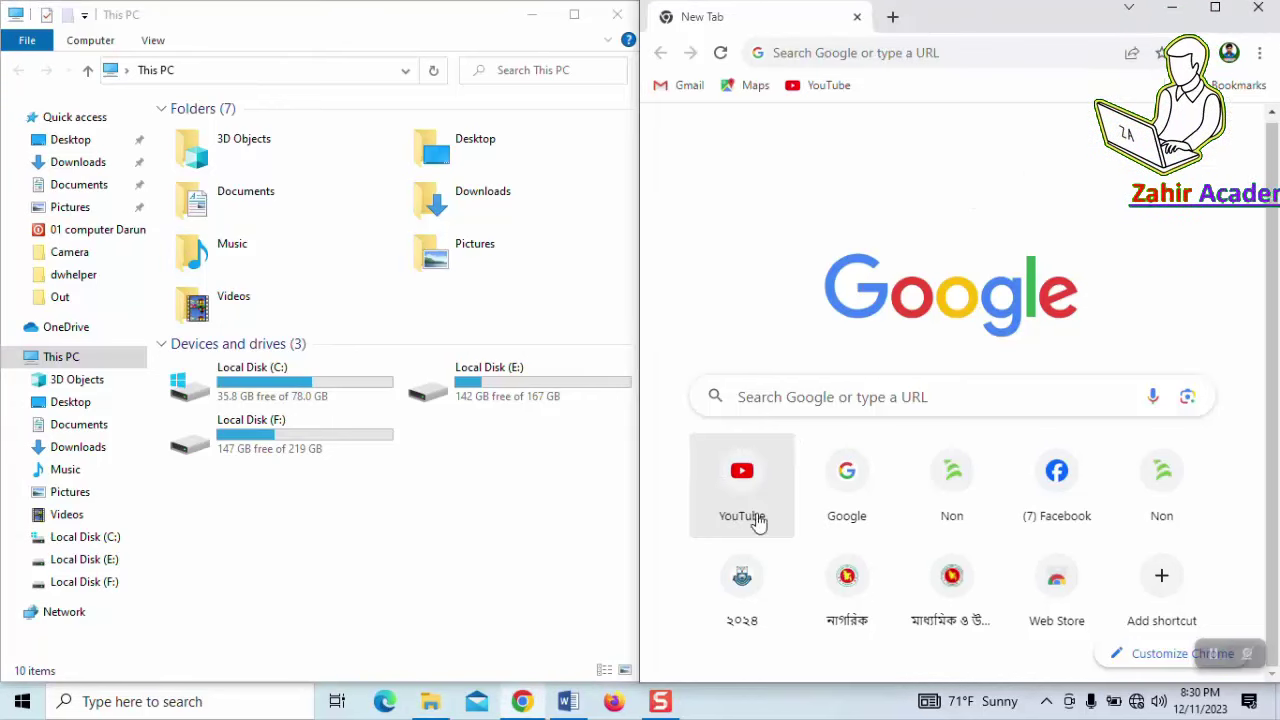
{"action": "left_click", "coordinate": [490, 565]}
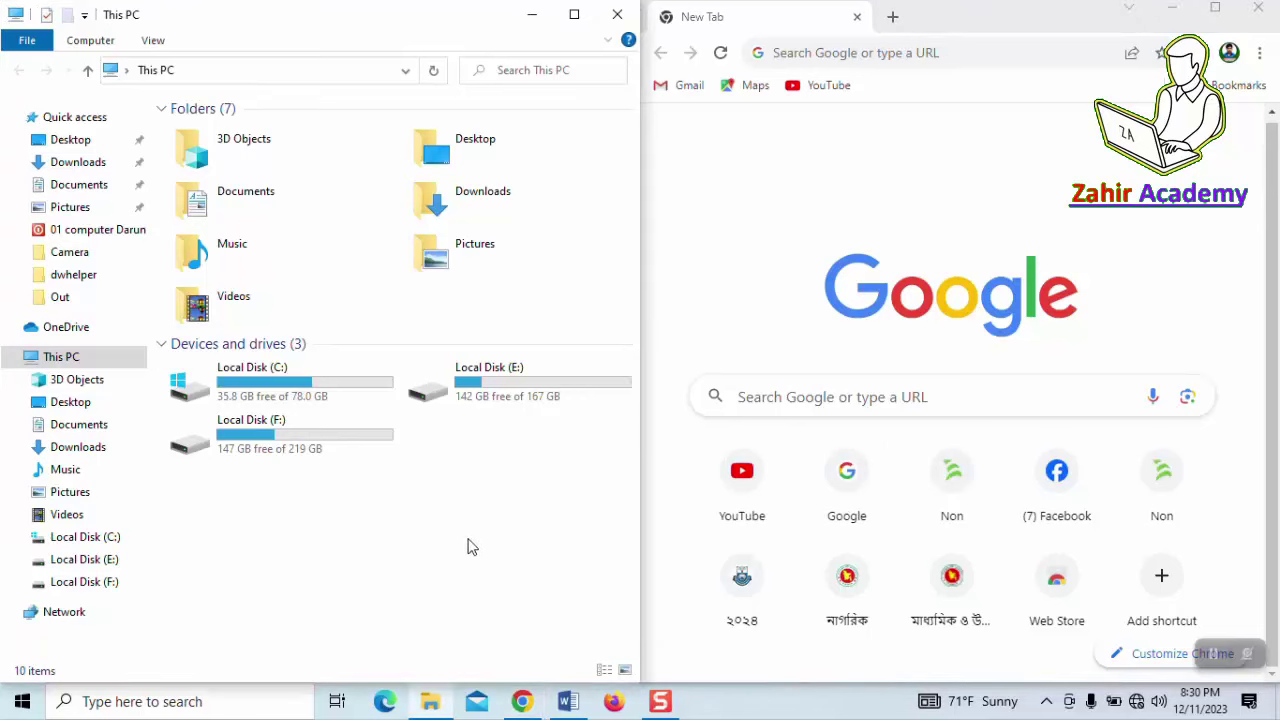
{"action": "double_click", "coordinate": [306, 432]}
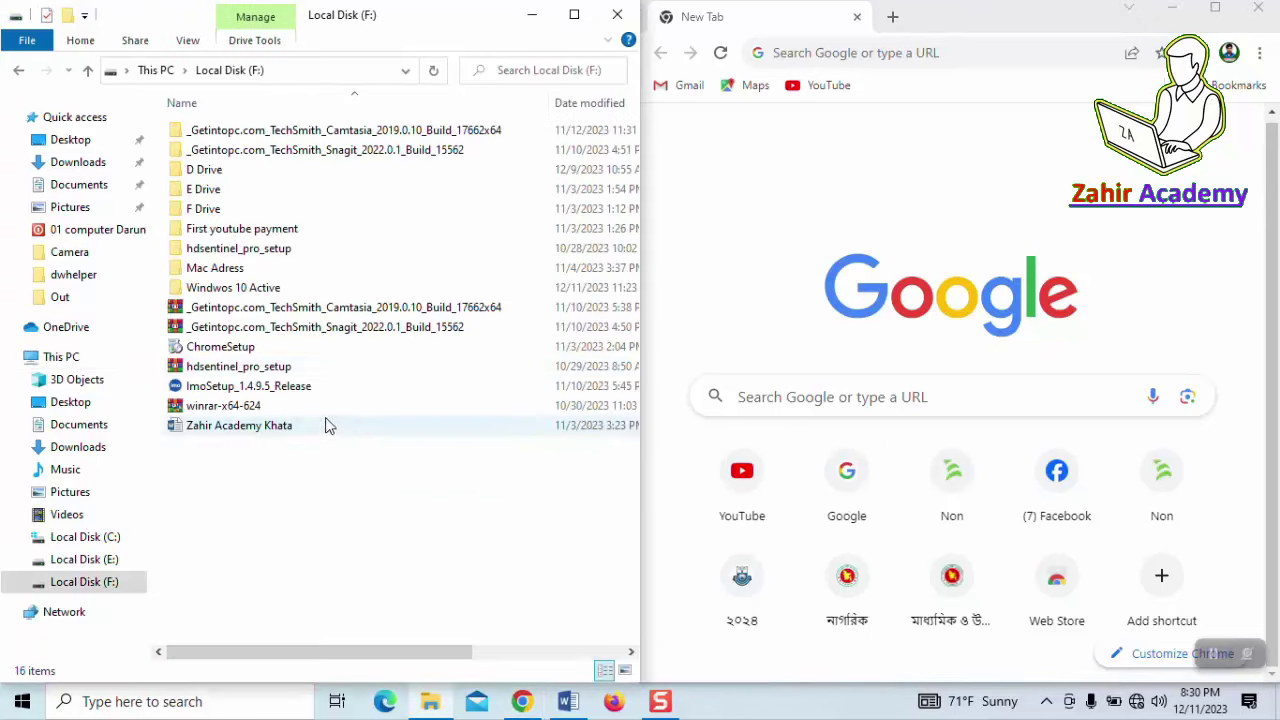
{"action": "left_click", "coordinate": [14, 70]}
Minimize This PC, bring up the blank Word document and snap it to the right half of the screen
{"action": "left_click", "coordinate": [535, 18]}
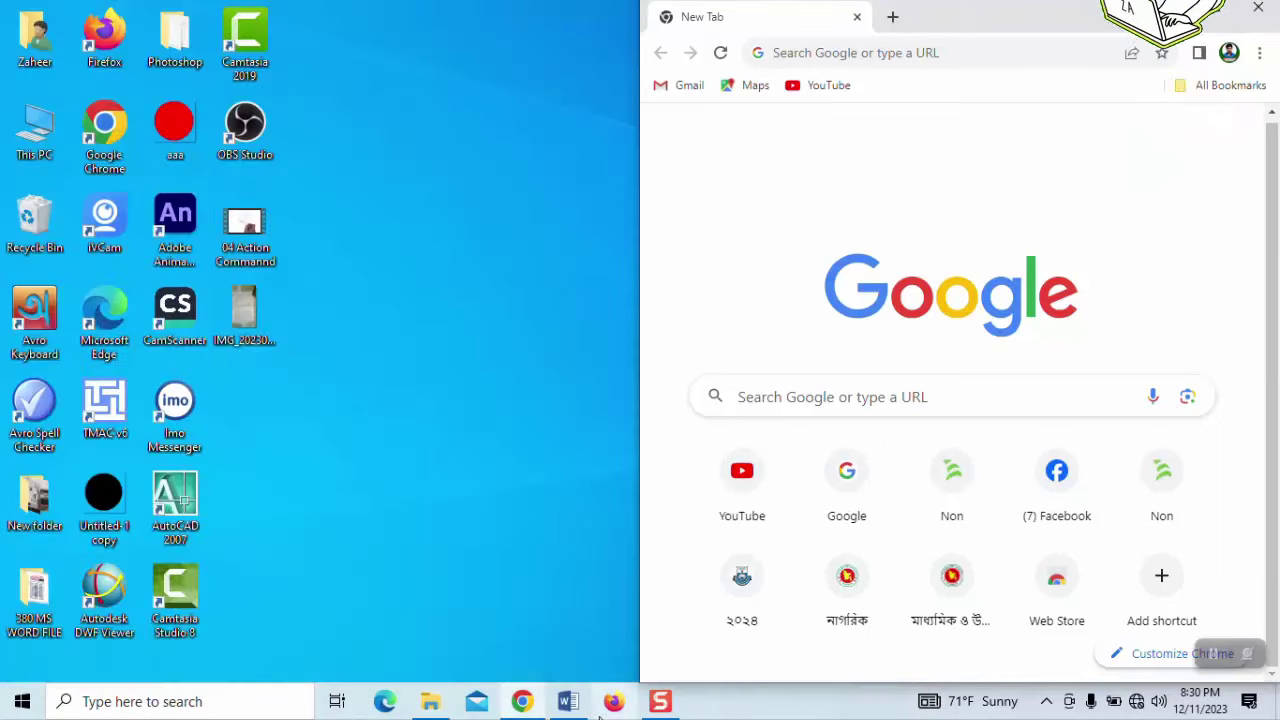
{"action": "left_click", "coordinate": [570, 703]}
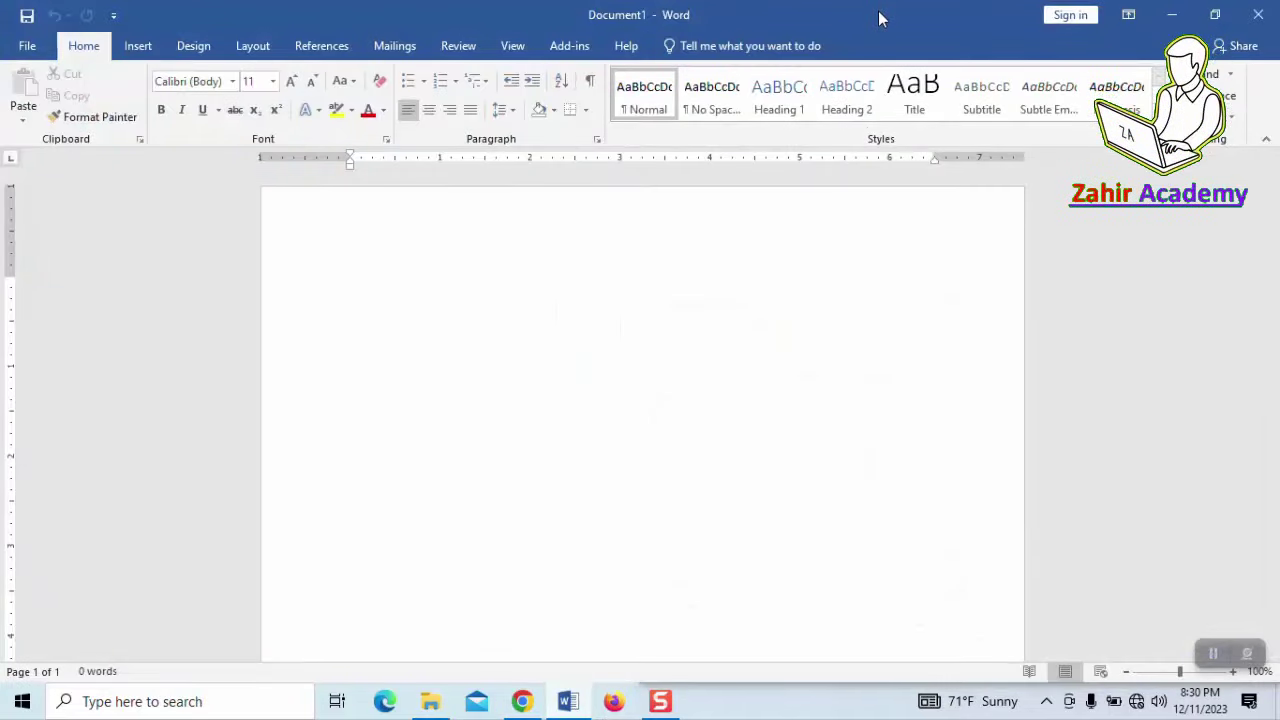
{"action": "key", "text": "super+Right"}
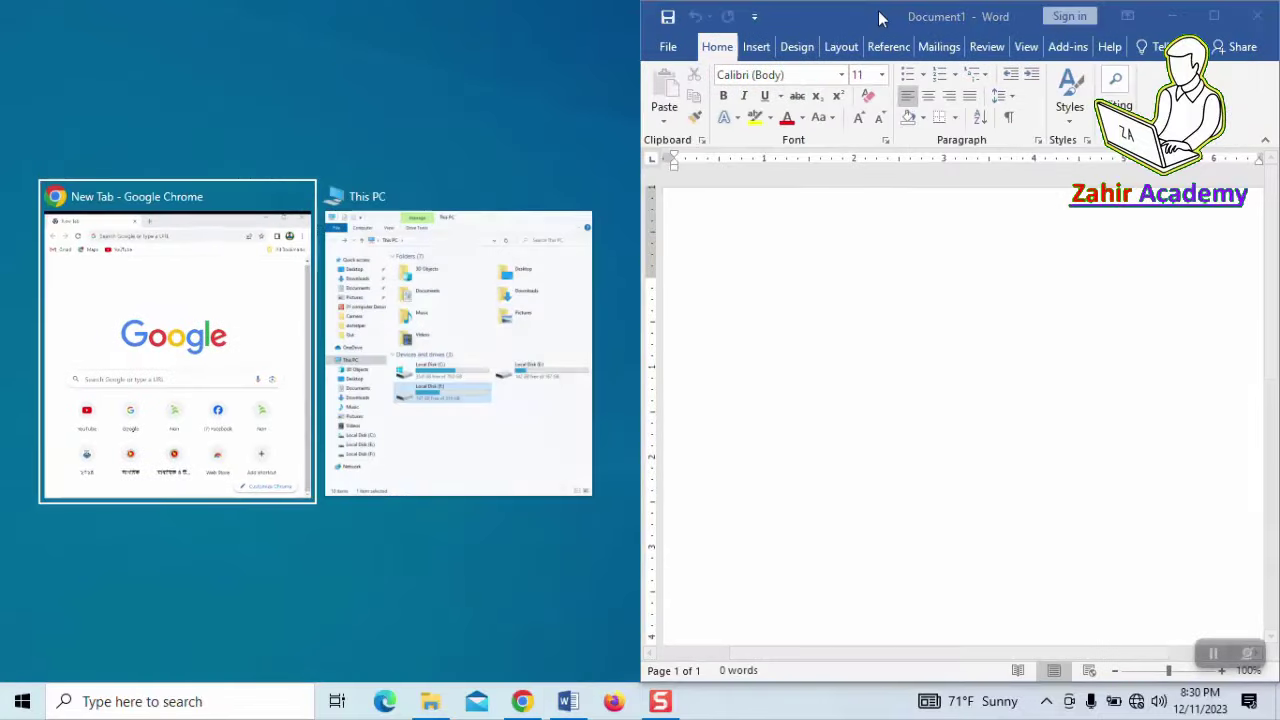
{"action": "left_click", "coordinate": [560, 600]}
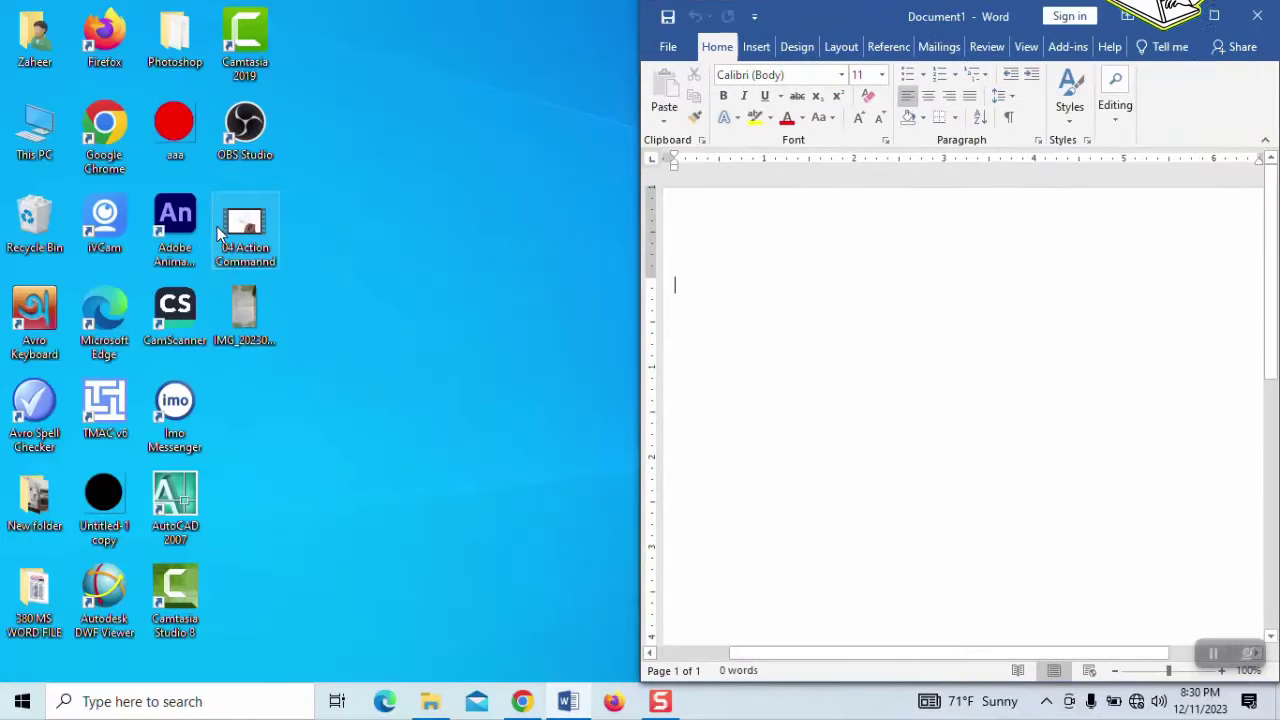
Open the IMG_20230820_110424 photo from the desktop, snap it to the left half beside Word and zoom in on its handwriting
{"action": "double_click", "coordinate": [257, 313]}
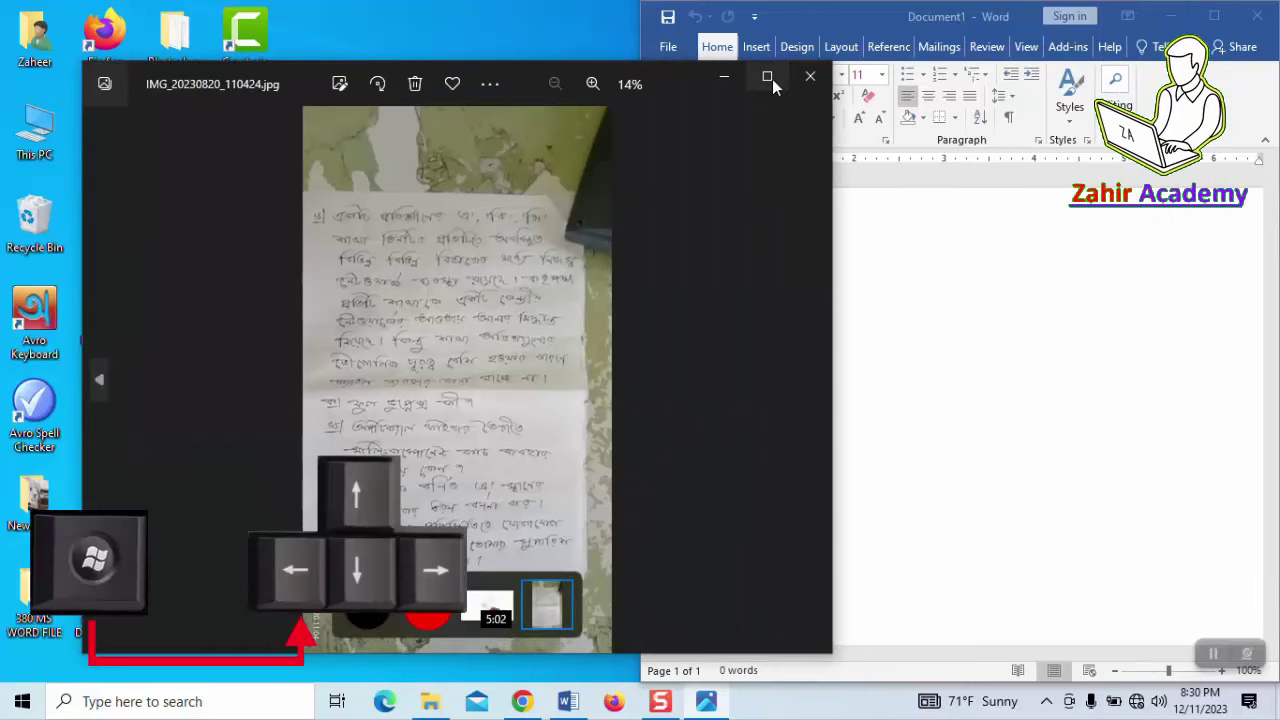
{"action": "key", "text": "super+Left"}
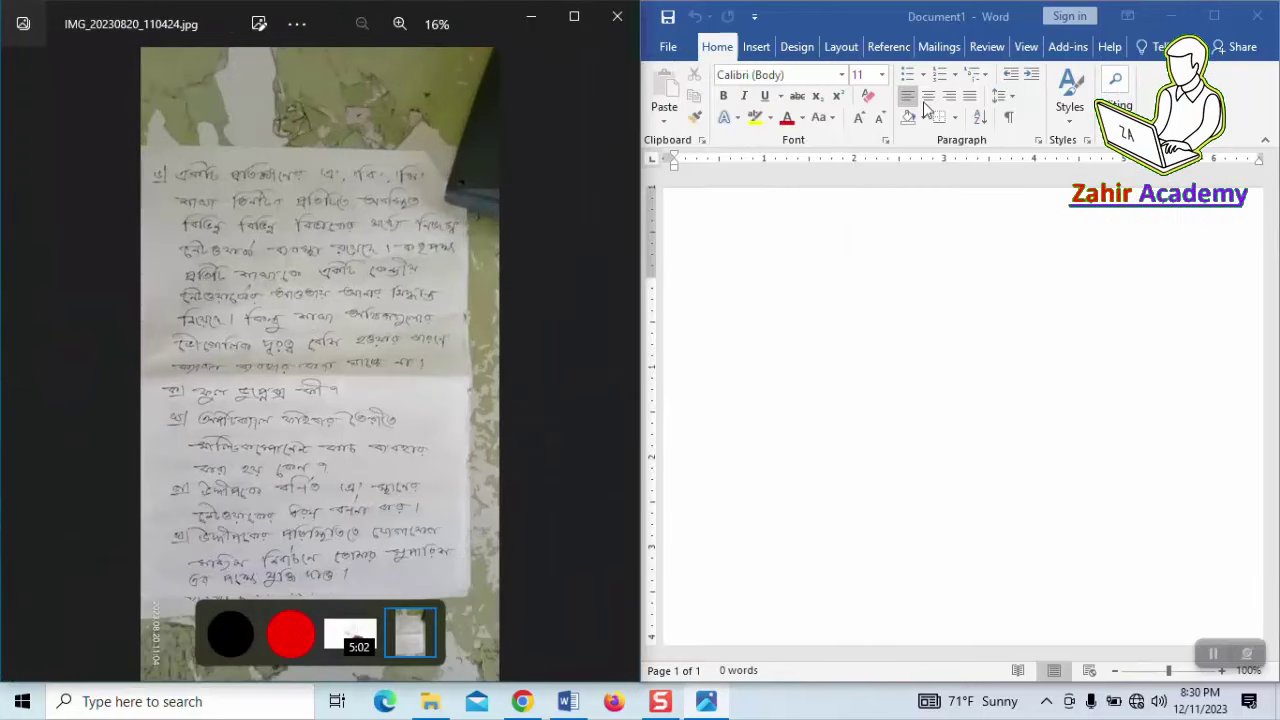
{"action": "scroll", "coordinate": [280, 293], "scroll_direction": "up", "scroll_amount": 2}
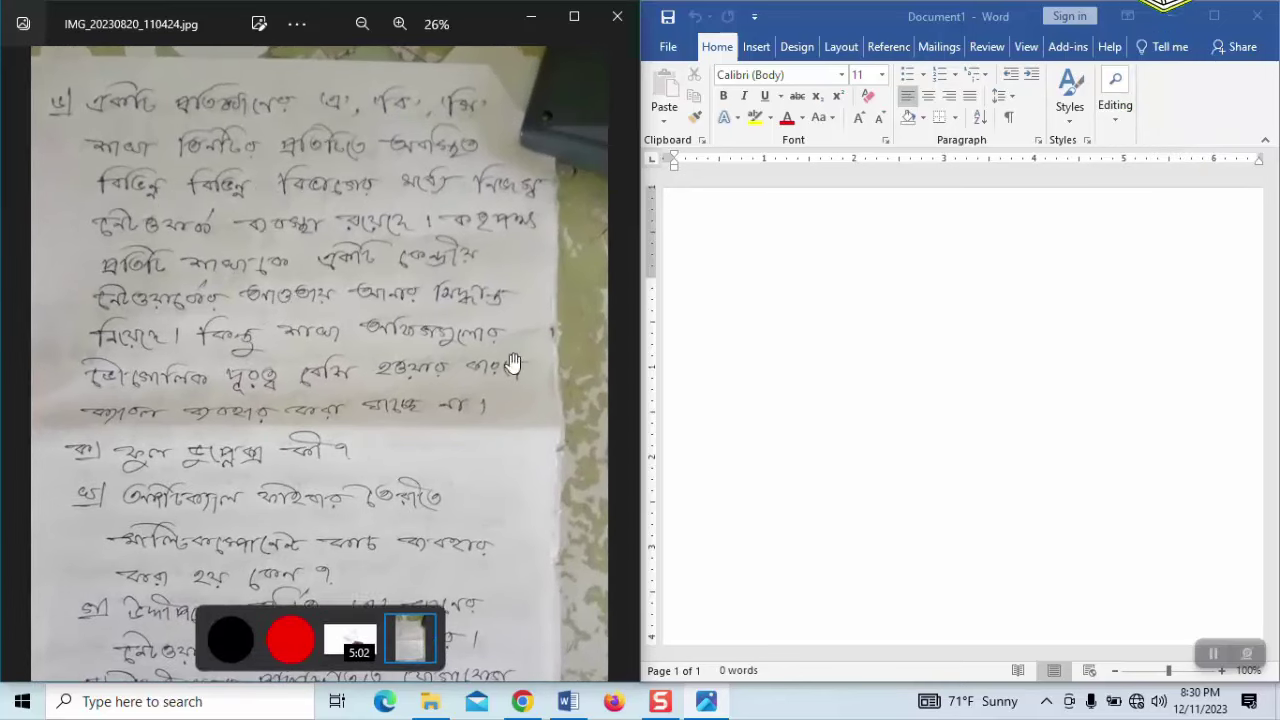
{"action": "left_click", "coordinate": [775, 313]}
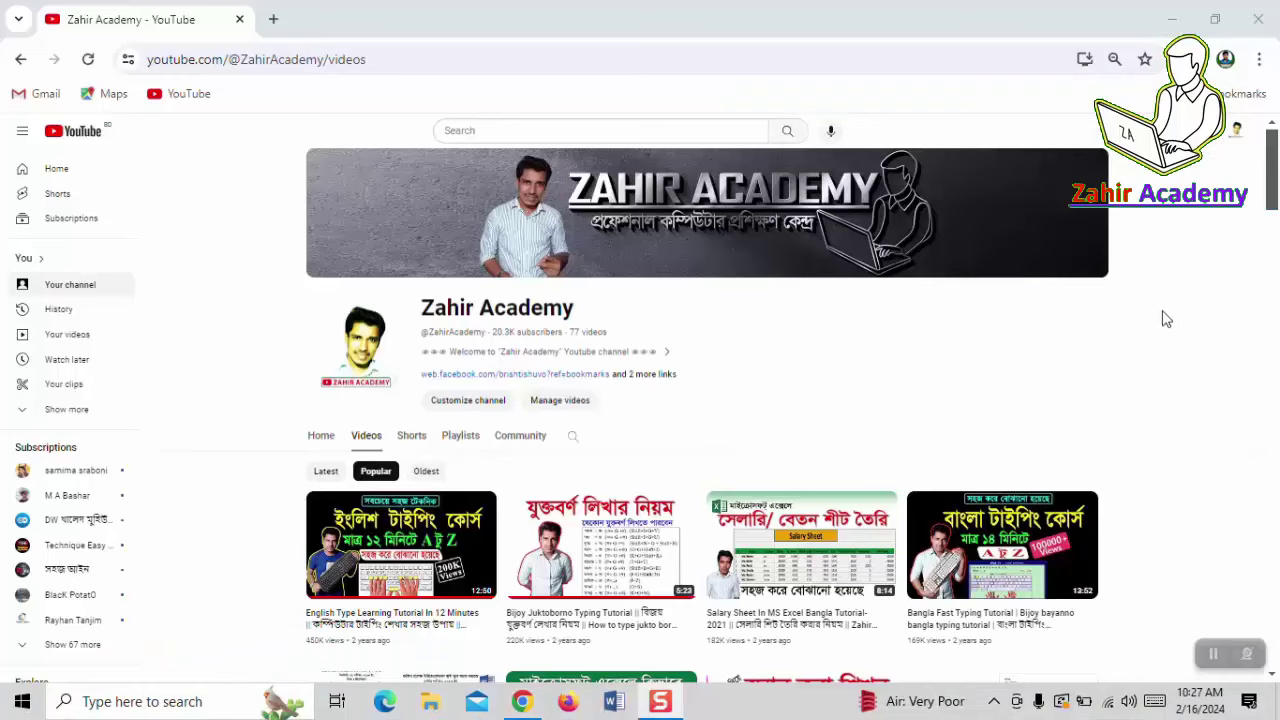
Browse the popular videos on the Zahir Academy YouTube channel
{"action": "scroll", "coordinate": [1166, 318], "scroll_direction": "down", "scroll_amount": 5}
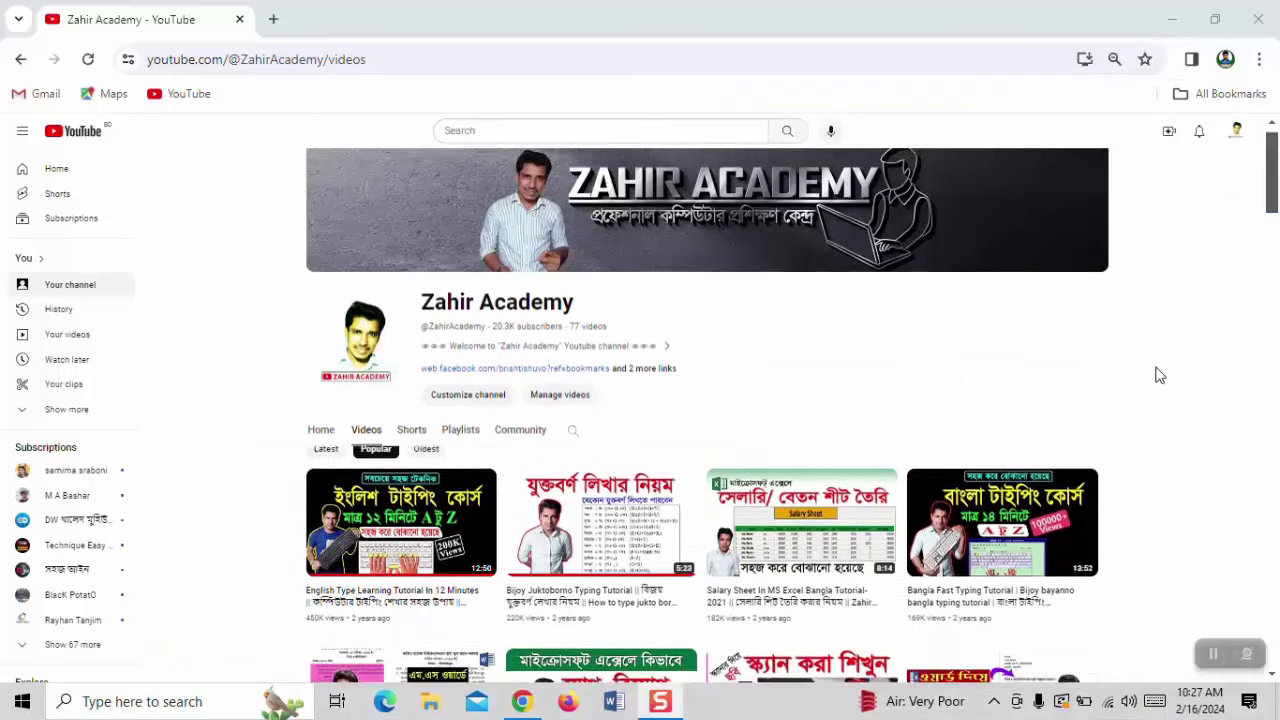
{"action": "scroll", "coordinate": [1158, 375], "scroll_direction": "down", "scroll_amount": 6}
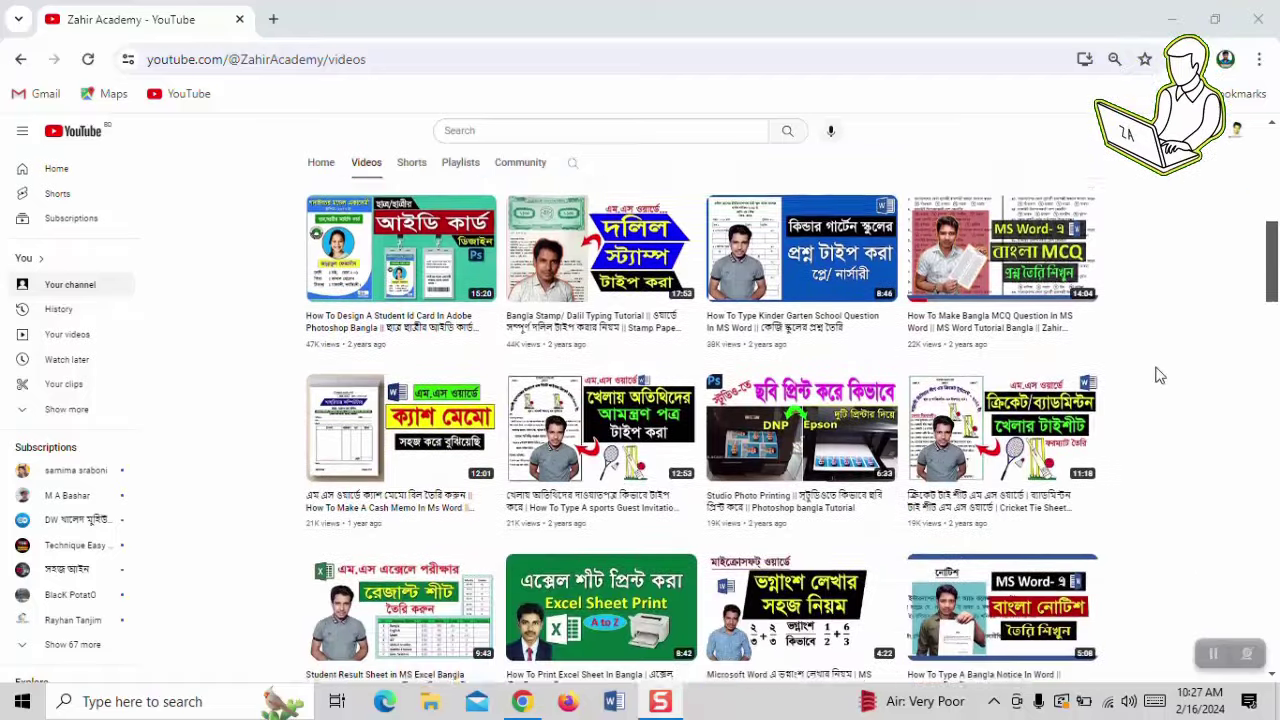
{"action": "scroll", "coordinate": [1158, 375], "scroll_direction": "down", "scroll_amount": 6}
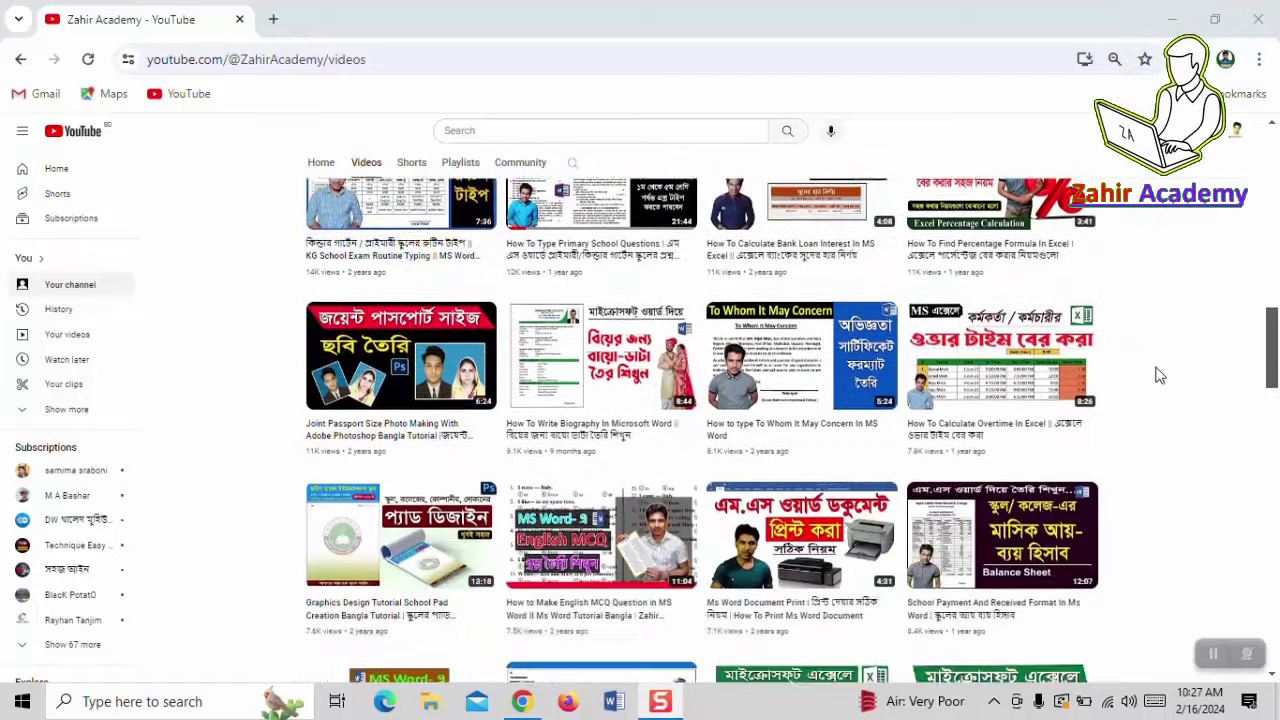
{"action": "scroll", "coordinate": [1158, 375], "scroll_direction": "down", "scroll_amount": 2}
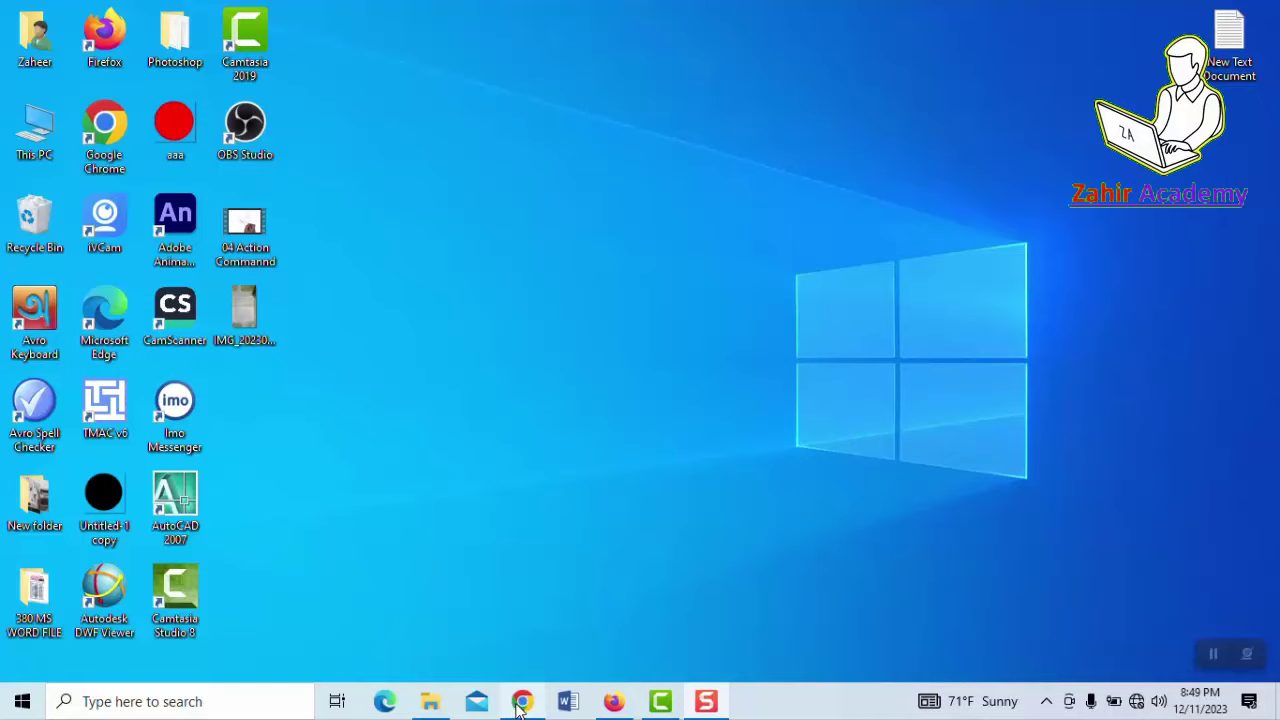
Bring up the Chrome, Camtasia, Firefox and File Explorer windows one after another
{"action": "mouse_move", "coordinate": [519, 705]}
{"action": "left_click", "coordinate": [519, 655]}
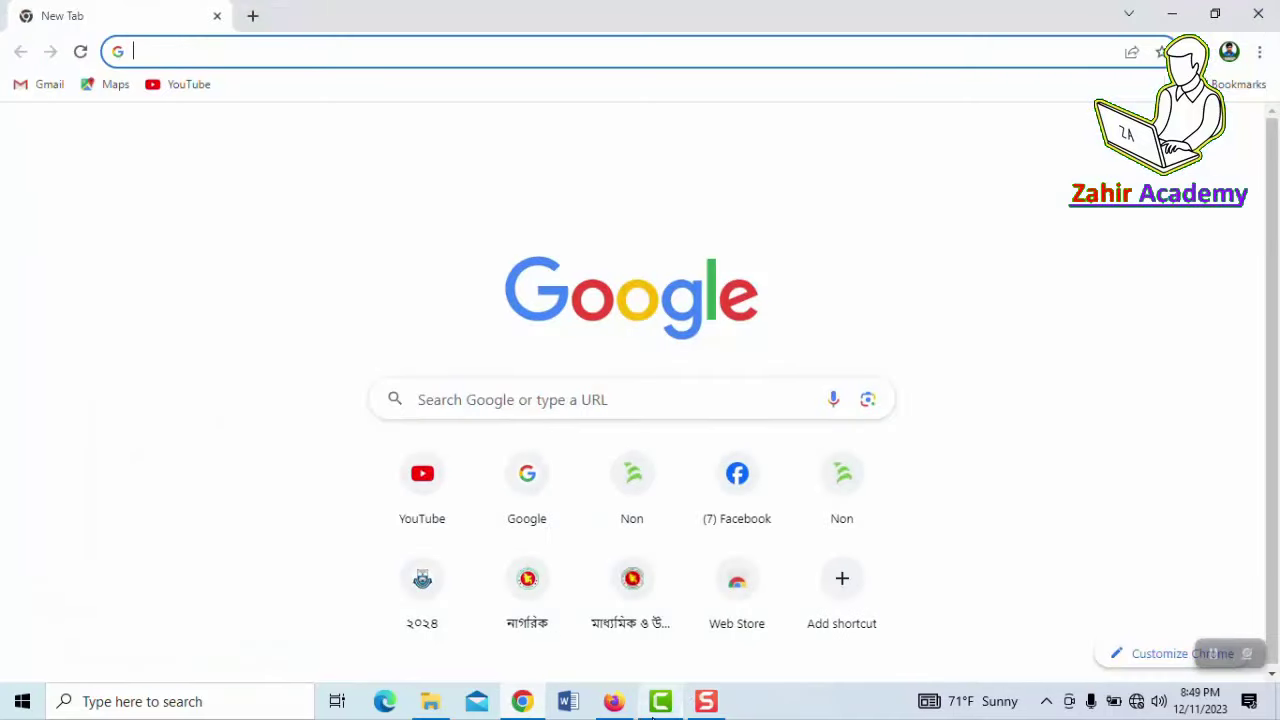
{"action": "left_click", "coordinate": [658, 703]}
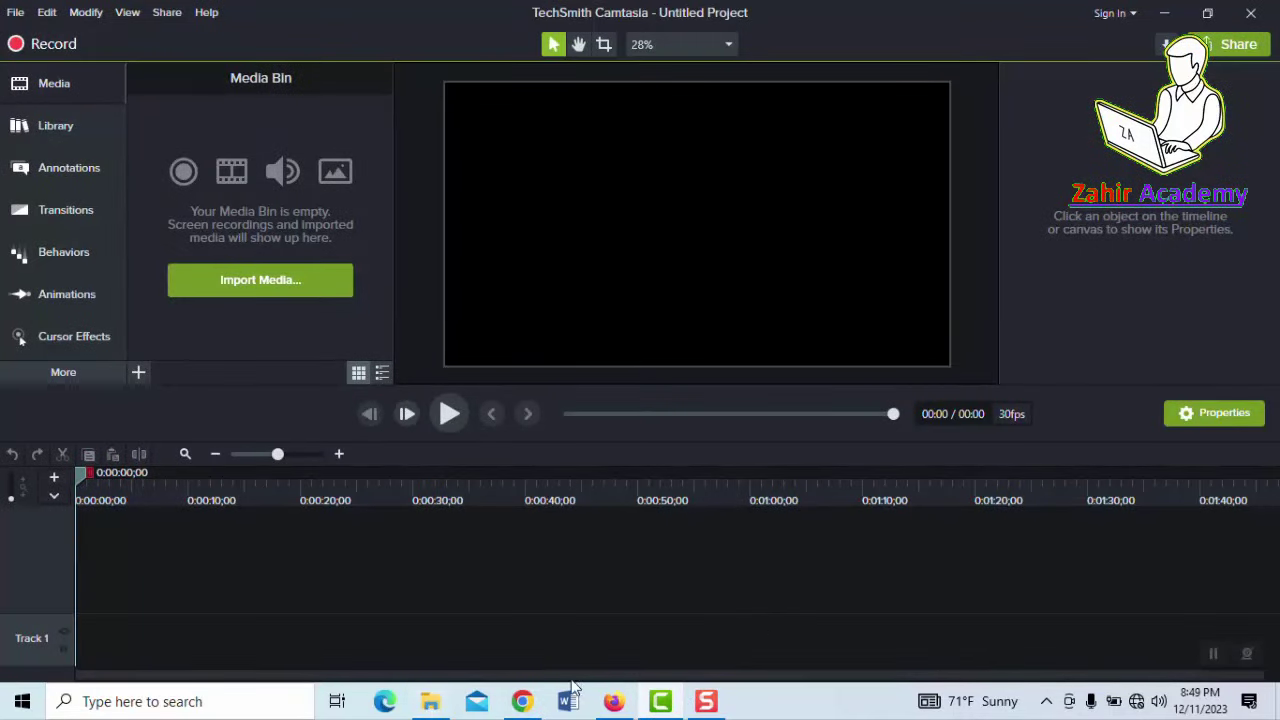
{"action": "left_click", "coordinate": [614, 700]}
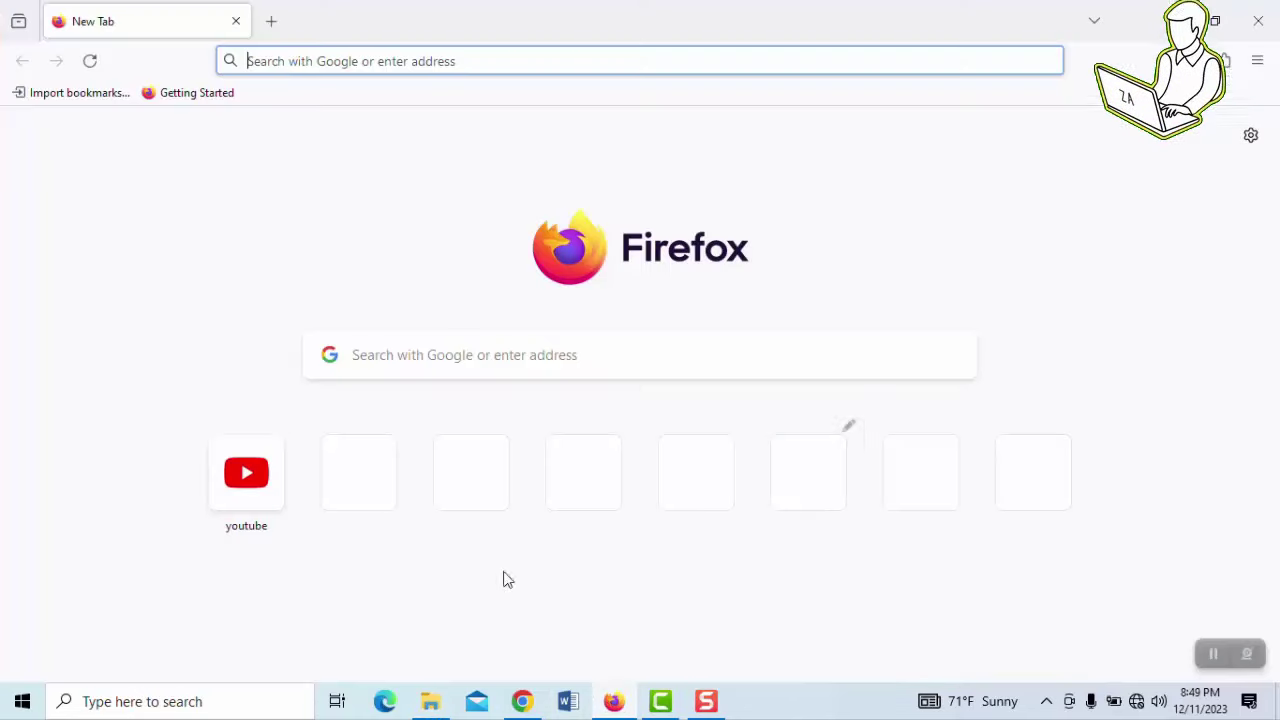
{"action": "left_click", "coordinate": [430, 701]}
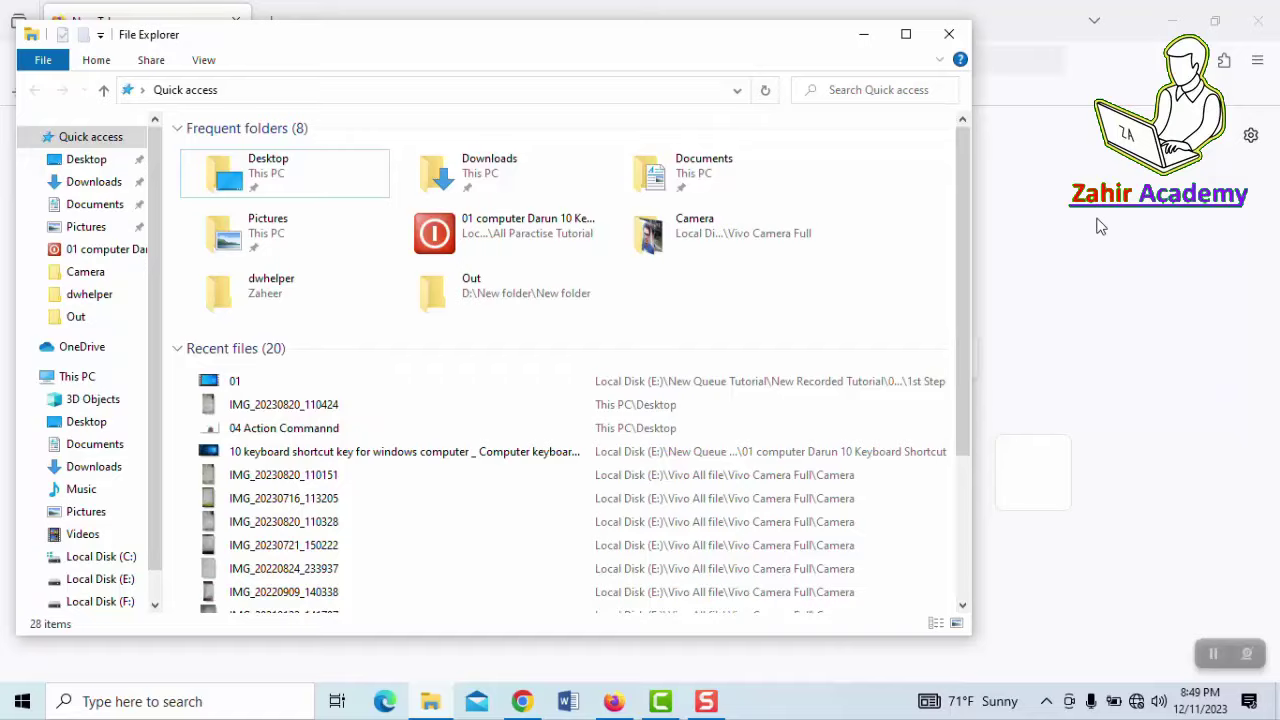
Cycle through all the open windows in the task switcher and switch to TechSmith Camtasia 2019
{"action": "key", "text": "alt"}
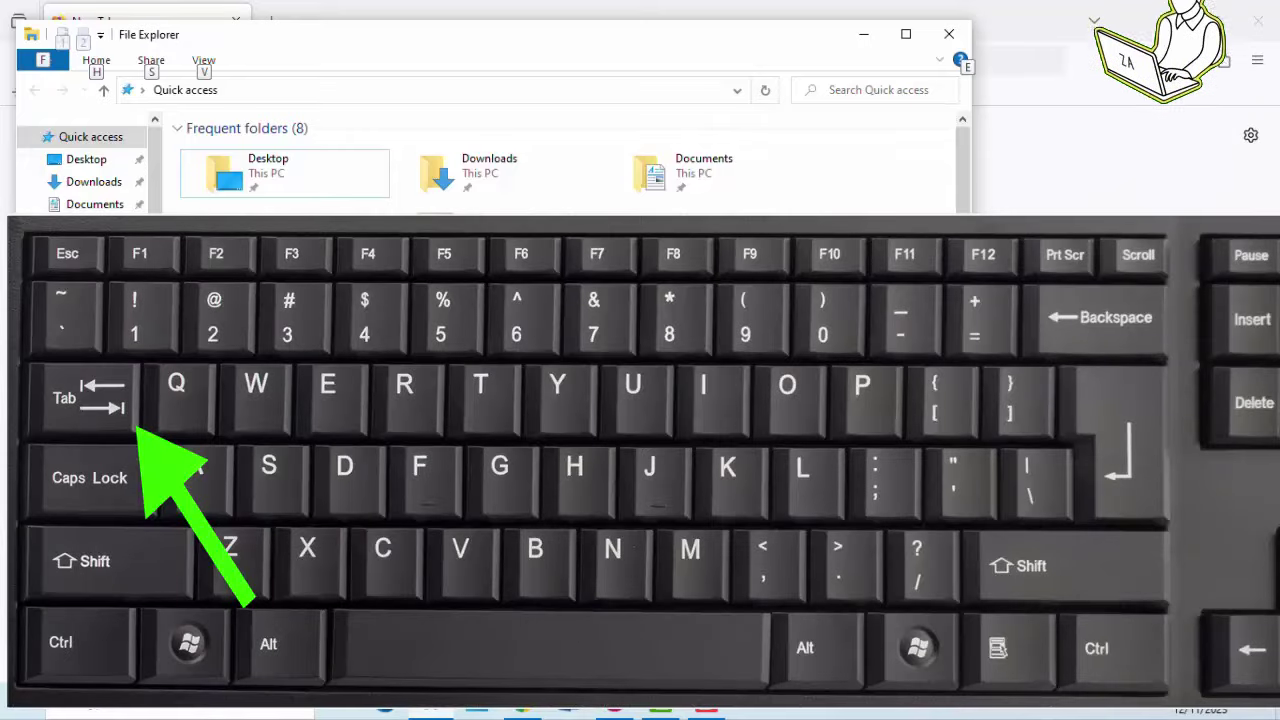
{"action": "key", "text": "alt+Tab"}
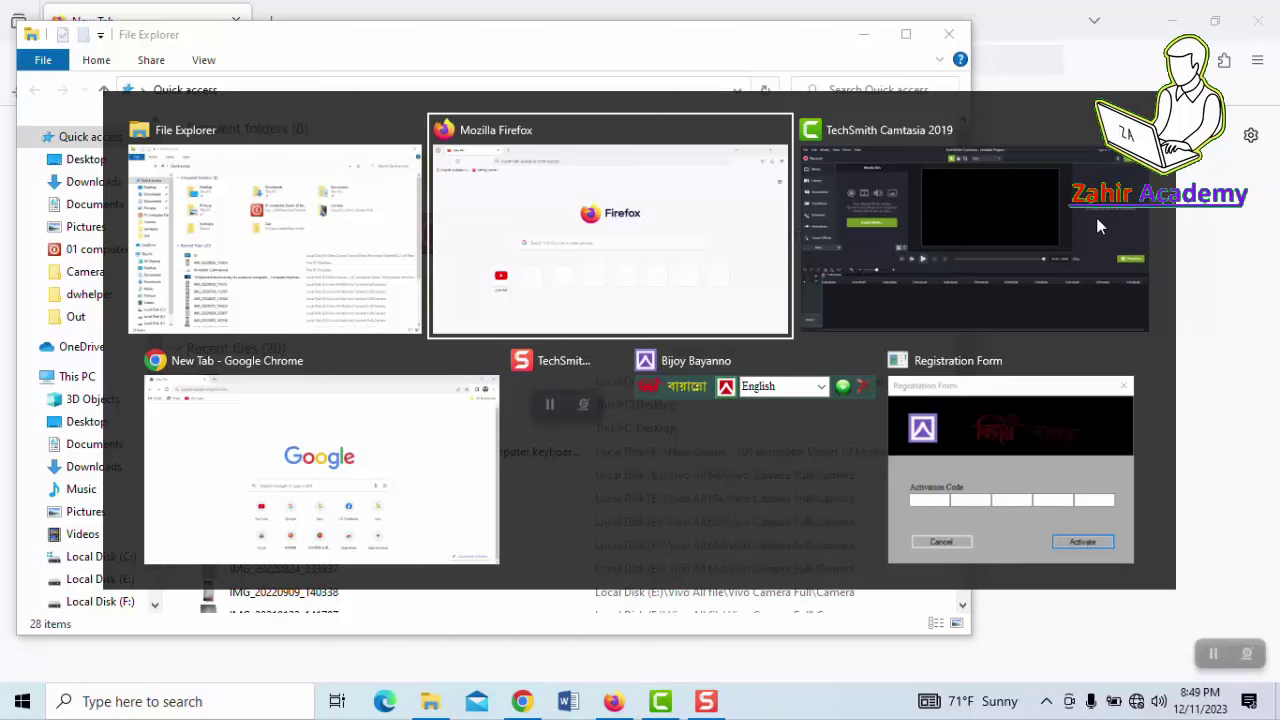
{"action": "key", "text": "Tab"}
{"action": "key", "text": "Tab"}
{"action": "key", "text": "Tab"}
{"action": "key", "text": "Tab"}
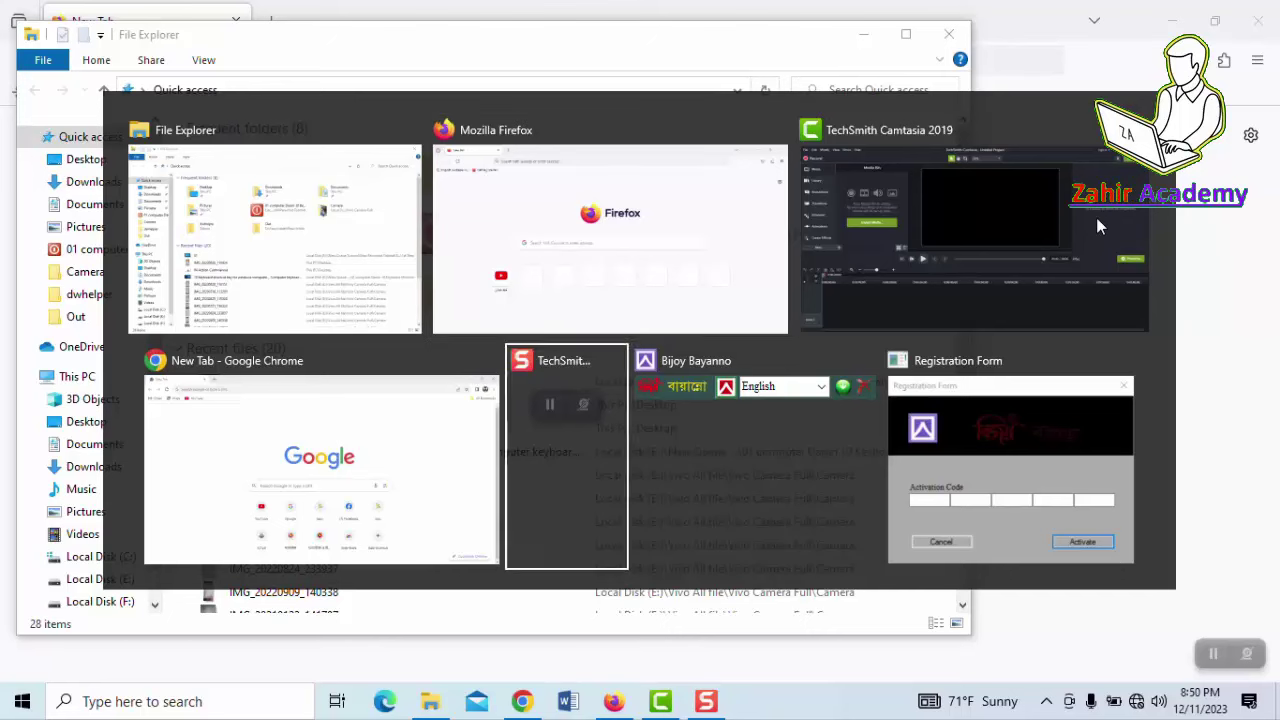
{"action": "key", "text": "Tab"}
{"action": "key", "text": "Tab"}
{"action": "key", "text": "Tab"}
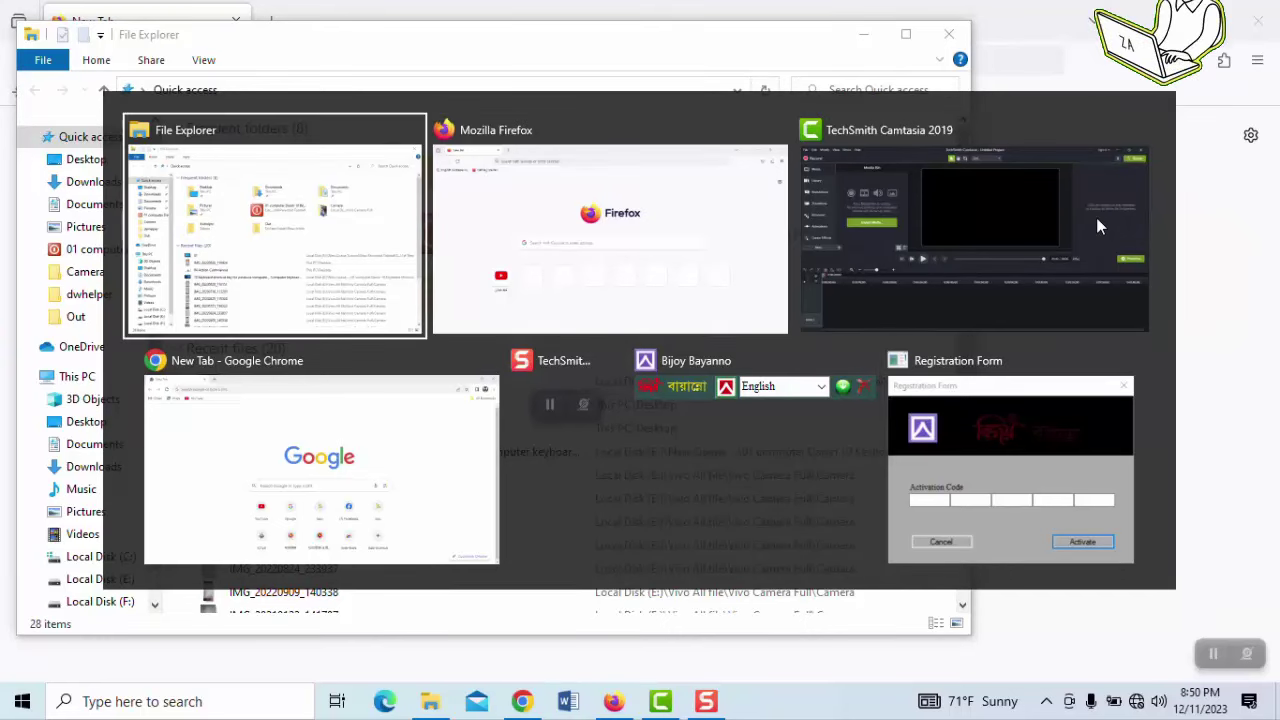
{"action": "key", "text": "Tab"}
{"action": "key", "text": "Tab"}
{"action": "key", "text": "Tab"}
{"action": "key", "text": "Tab"}
{"action": "key", "text": "Tab"}
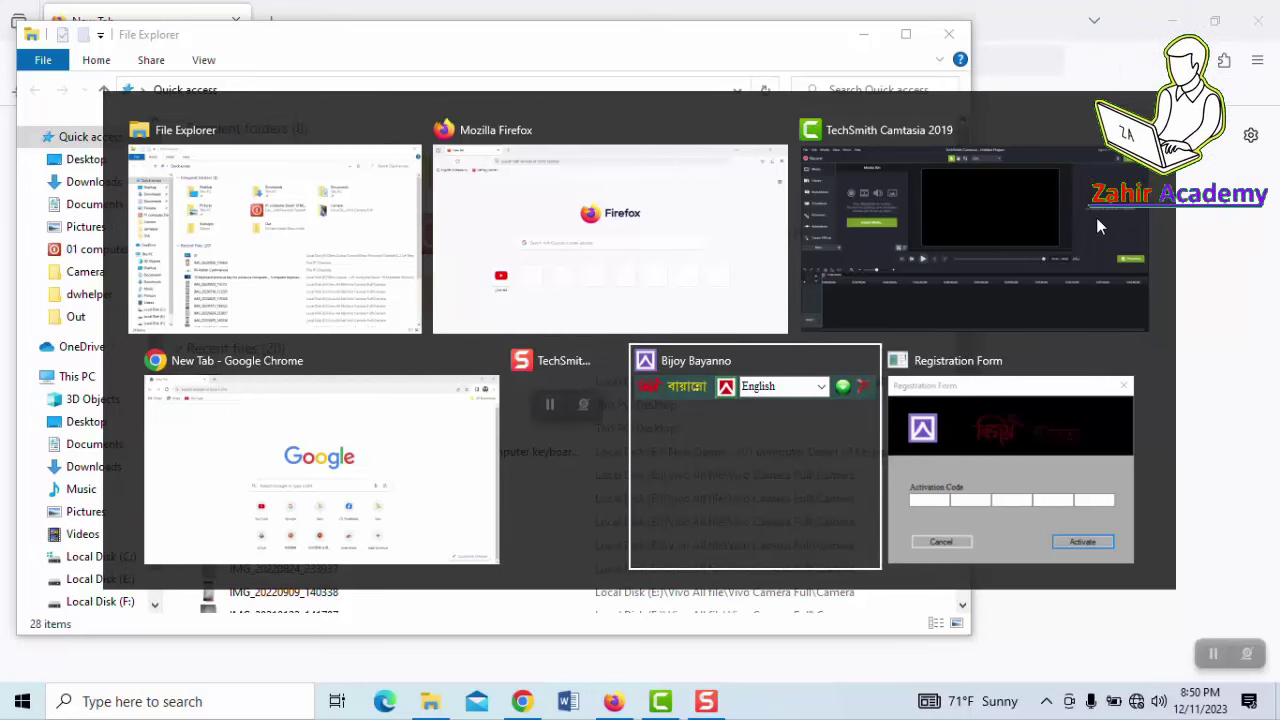
{"action": "key", "text": "Tab"}
{"action": "key", "text": "Tab"}
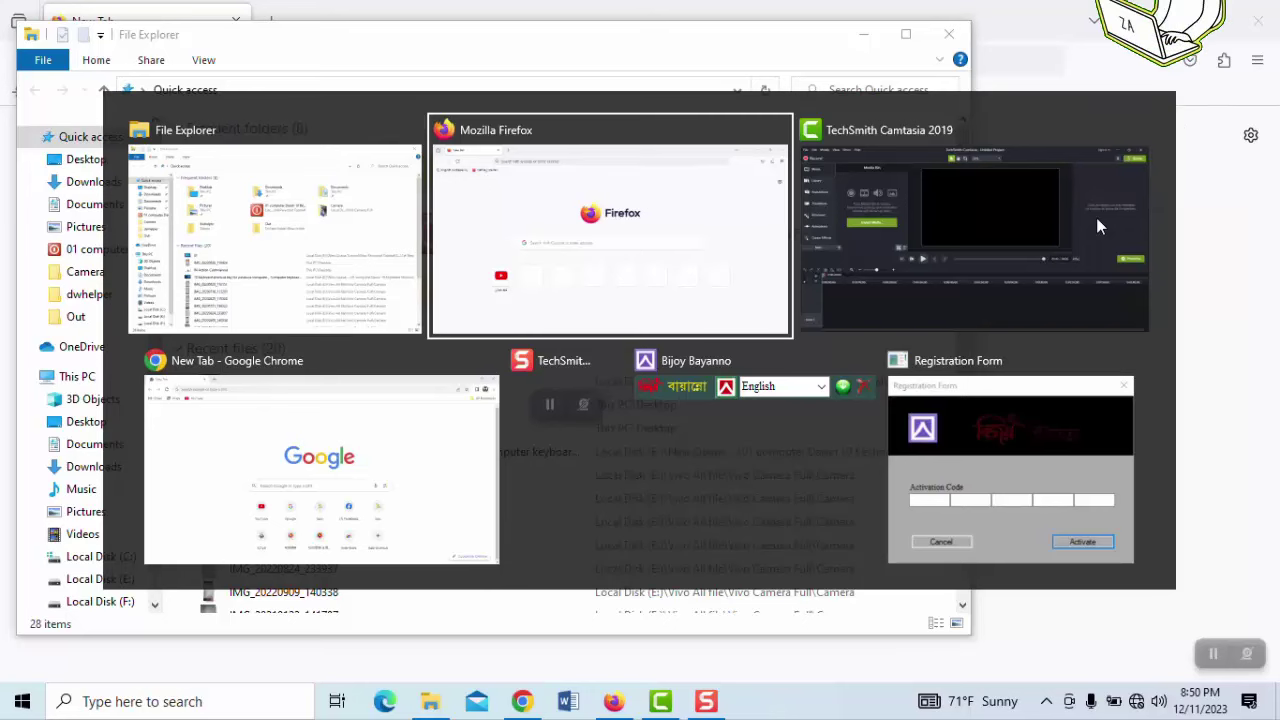
{"action": "key", "text": "Tab"}
{"action": "key", "text": "alt"}
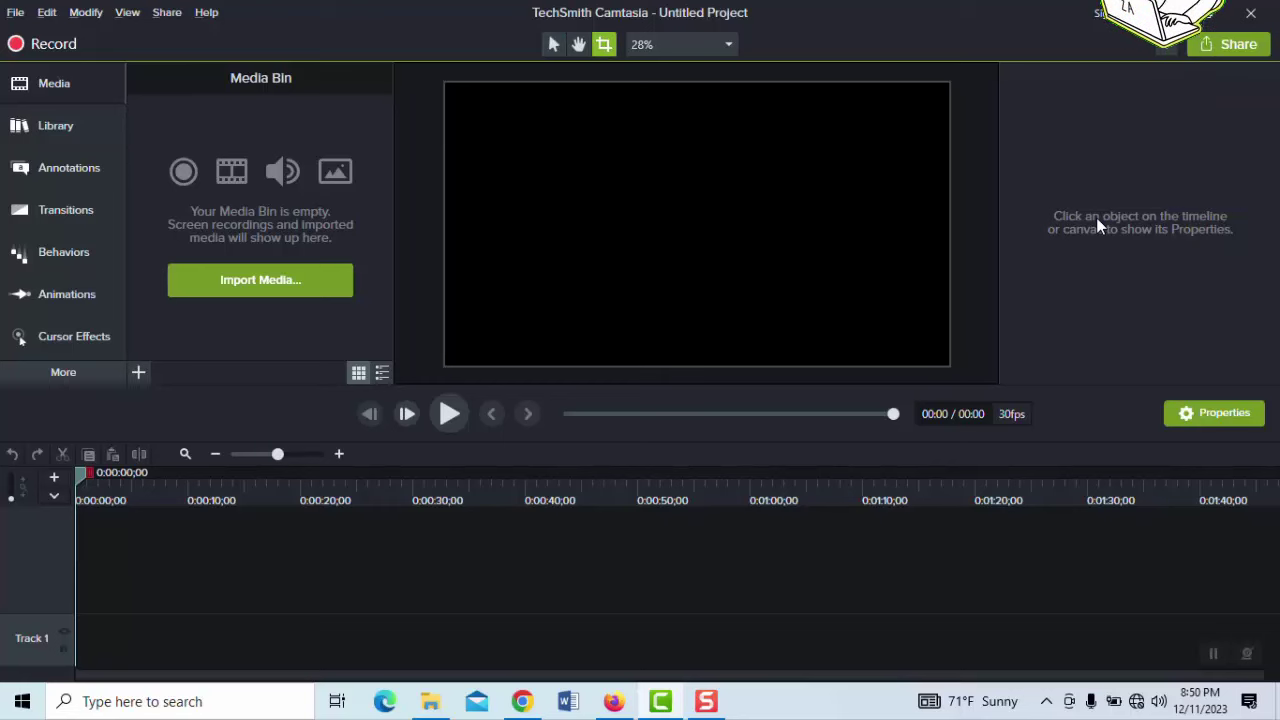
Cycle the task switcher from Camtasia through File Explorer, Firefox, Chrome and the other open windows, back around to Camtasia
{"action": "key", "text": "alt+Tab"}
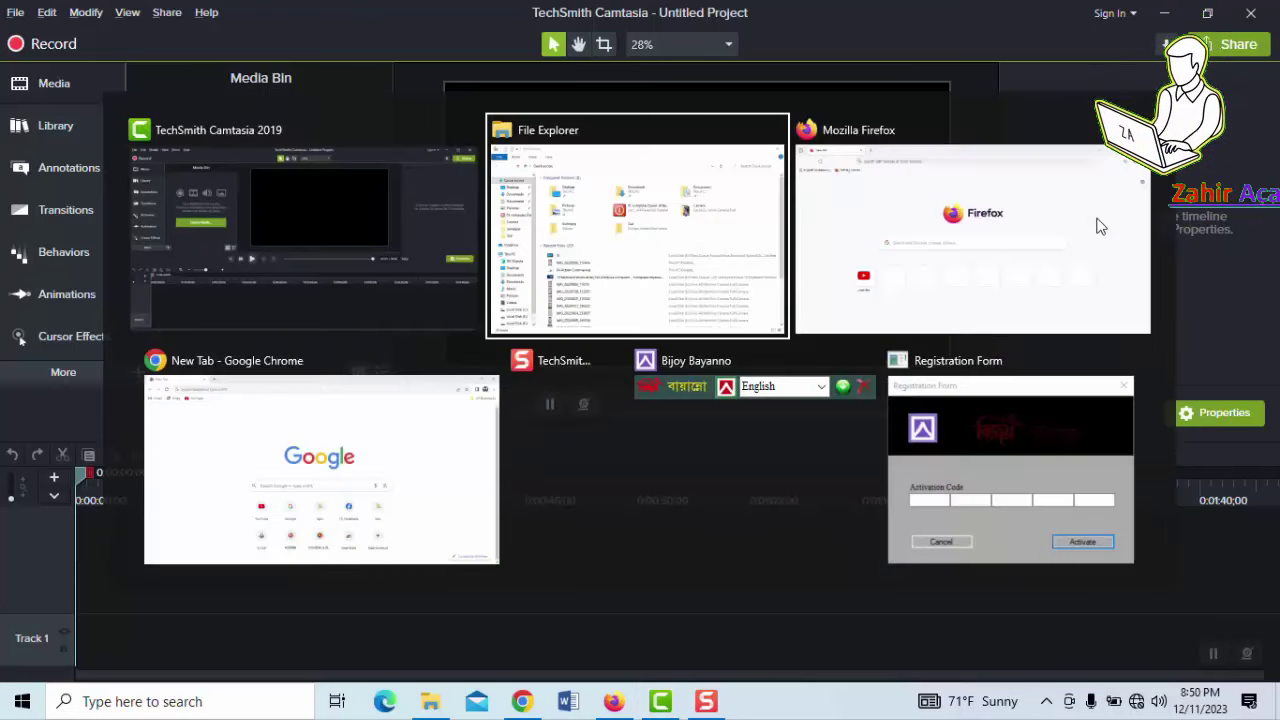
{"action": "key", "text": "alt+Tab"}
{"action": "key", "text": "alt+Tab"}
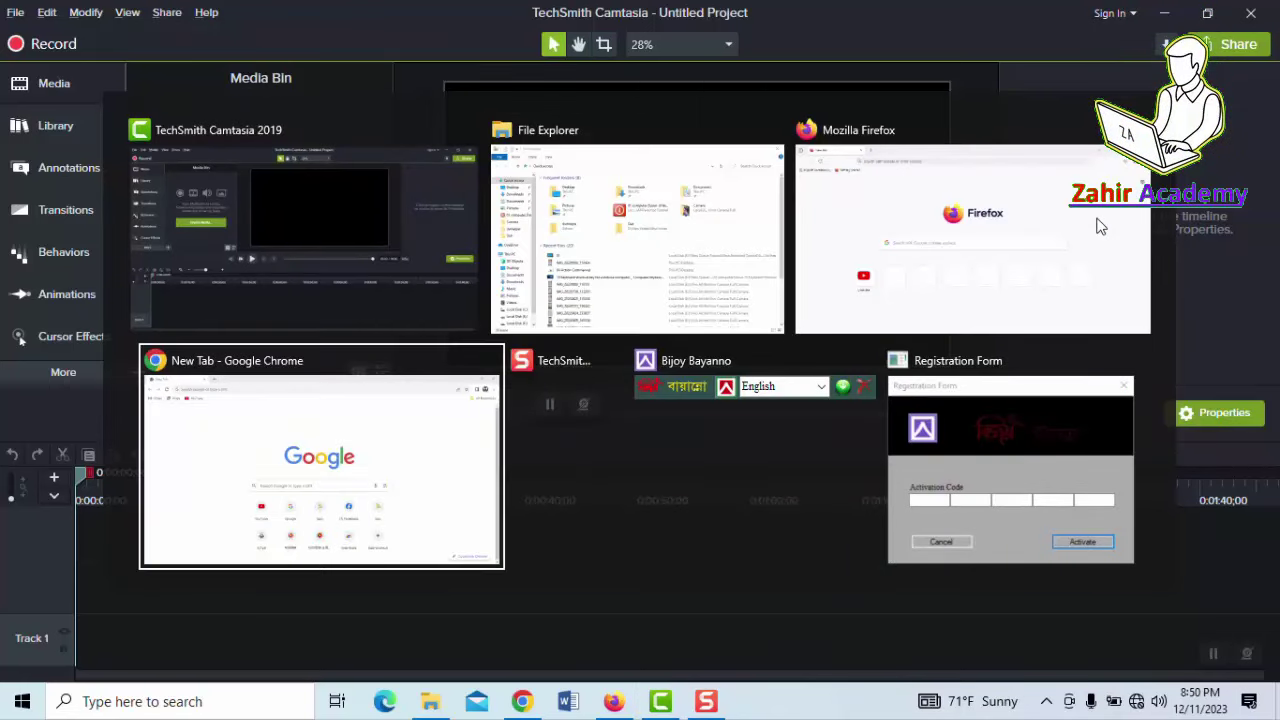
{"action": "key", "text": "alt+Tab"}
{"action": "key", "text": "alt+Tab"}
{"action": "key", "text": "alt+Tab"}
{"action": "key", "text": "alt+Tab"}
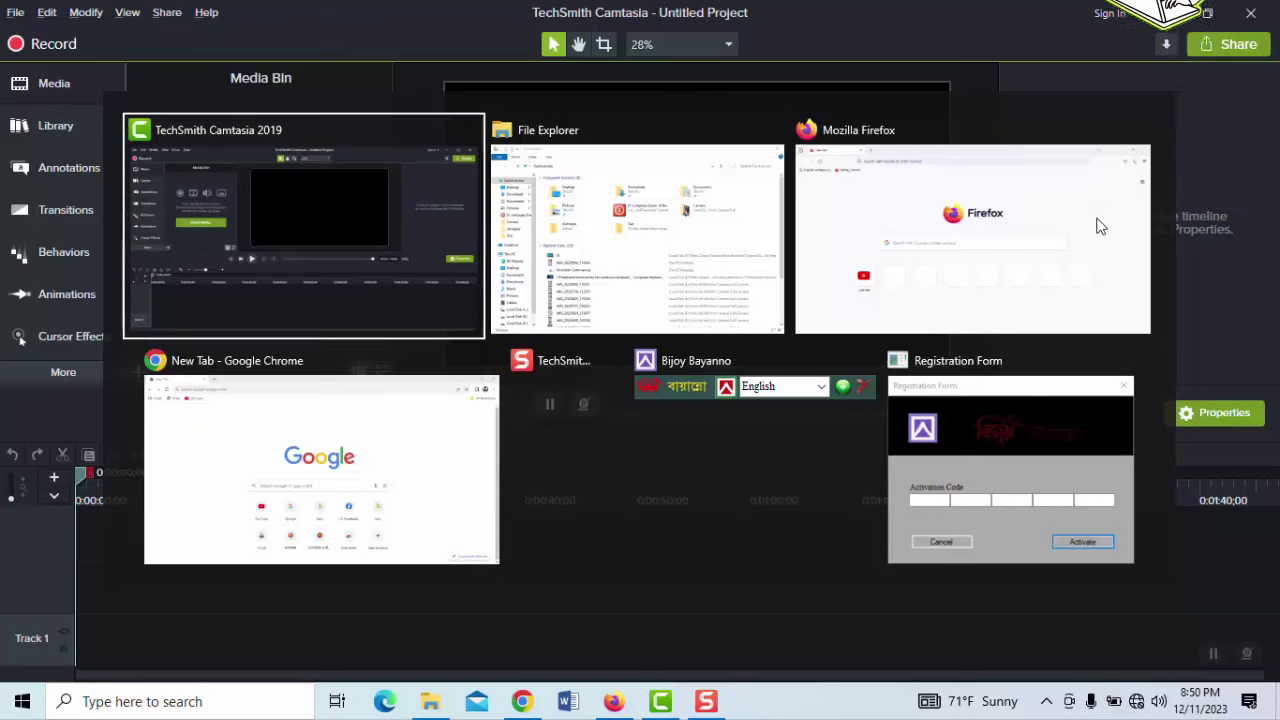
{"action": "key", "text": "alt+Tab"}
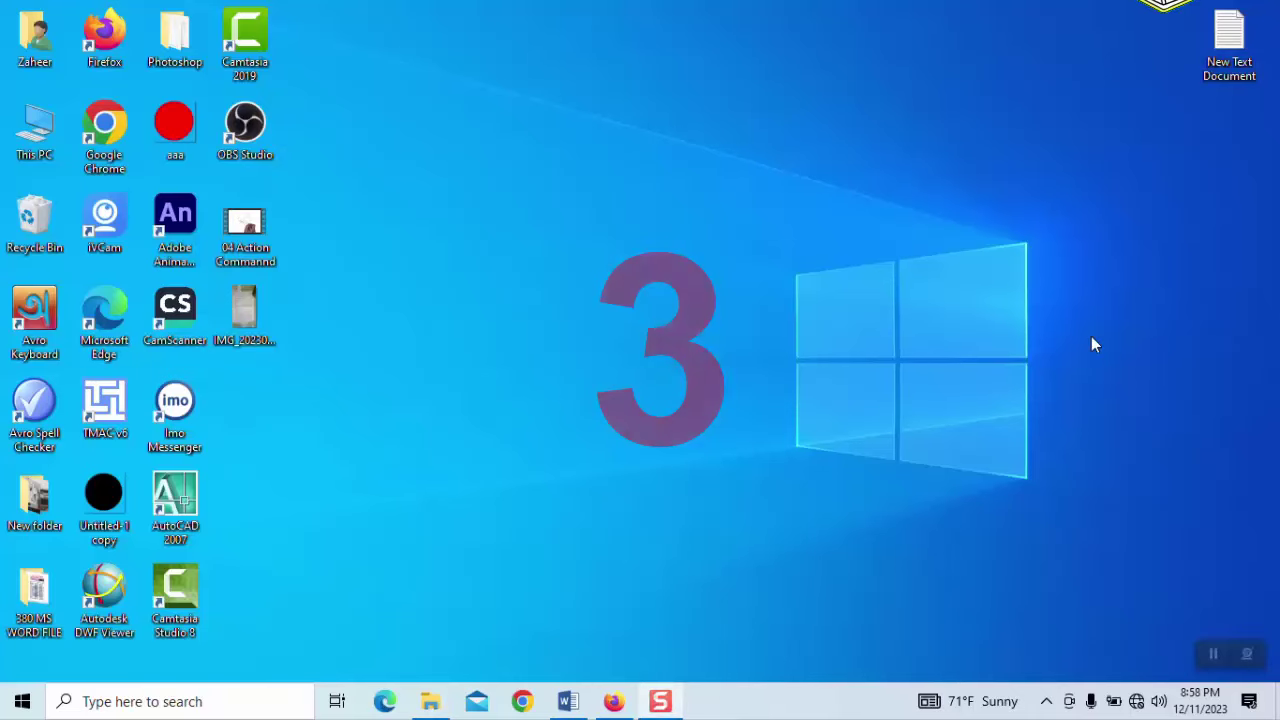
Refresh the desktop, and bring up the Firefox window and dismiss it again
{"action": "right_click", "coordinate": [630, 195]}
{"action": "left_click", "coordinate": [757, 252]}
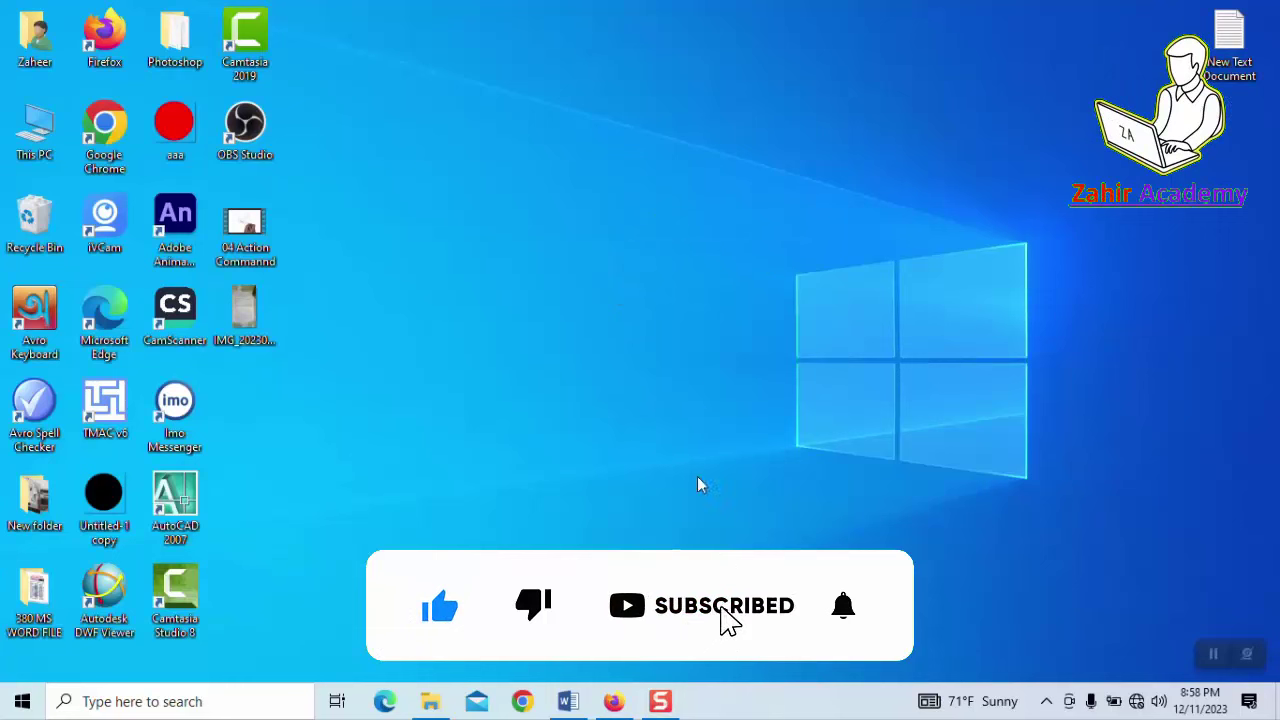
{"action": "left_click", "coordinate": [614, 702]}
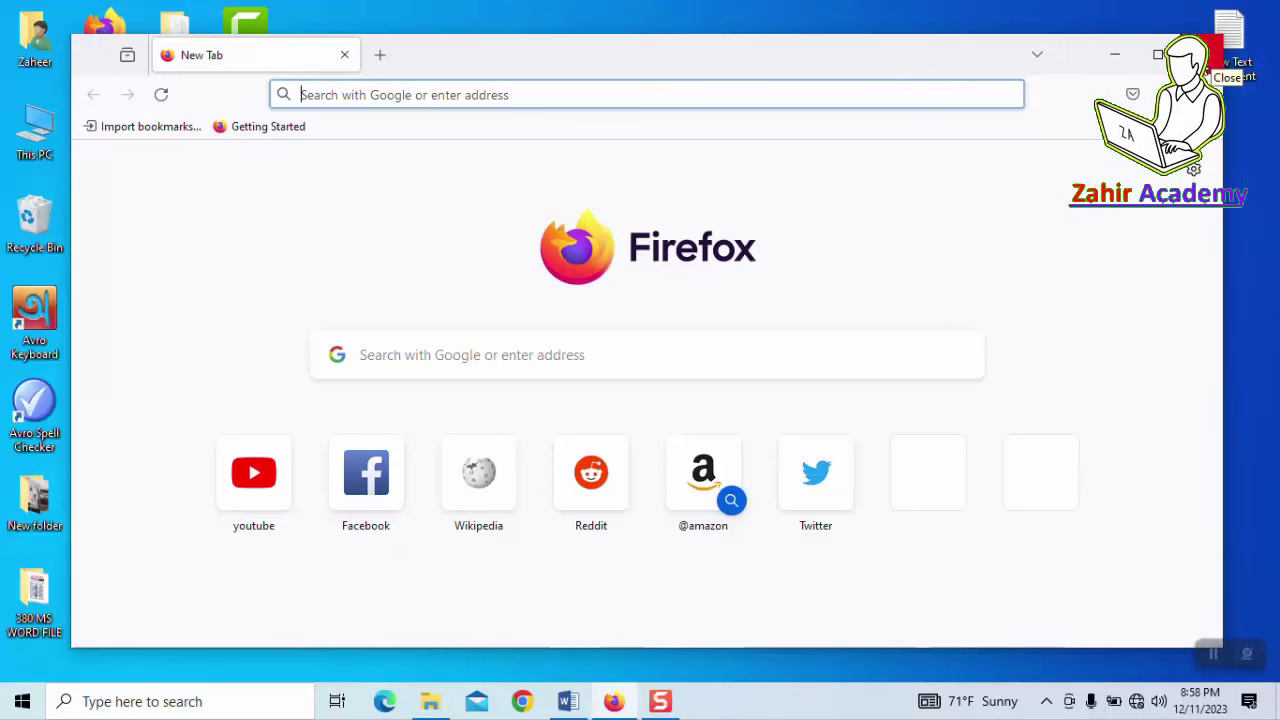
{"action": "left_click", "coordinate": [1210, 55]}
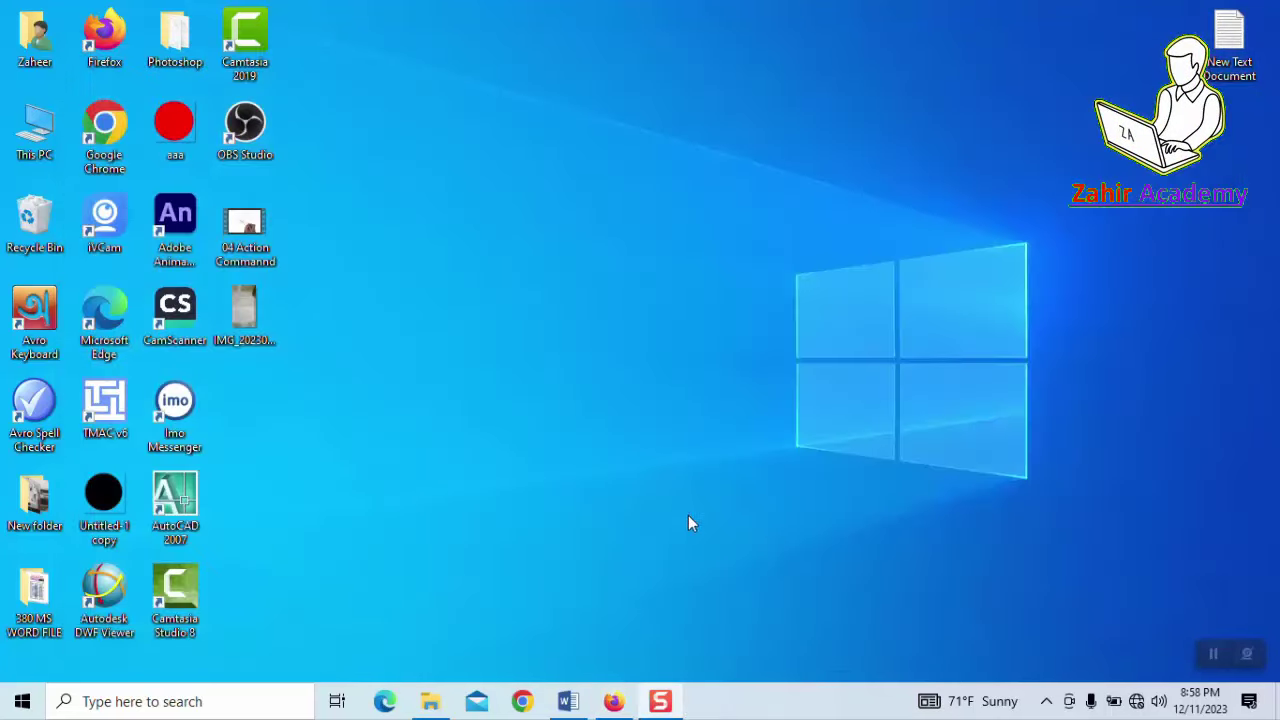
Bring the Firefox window back up, move it slightly upward and close it
{"action": "left_click", "coordinate": [616, 703]}
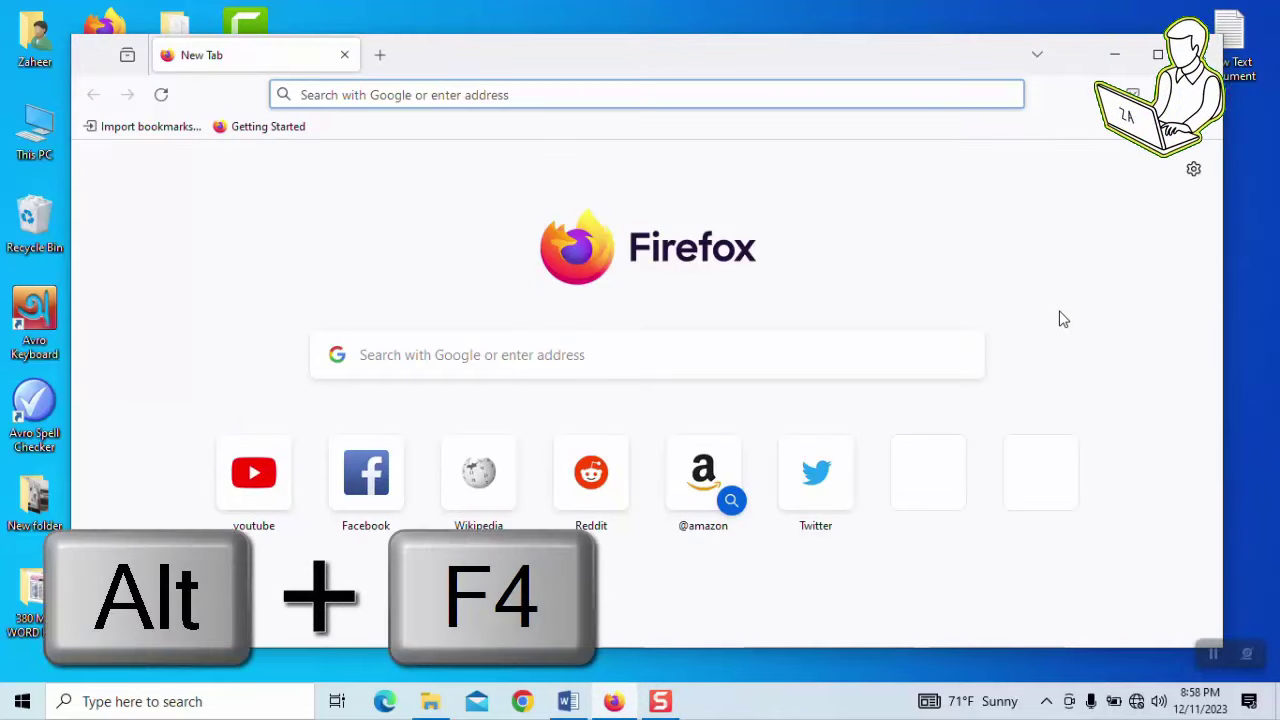
{"action": "mouse_move", "coordinate": [783, 63]}
{"action": "left_mouse_down"}
{"action": "mouse_move", "coordinate": [769, 71]}
{"action": "mouse_move", "coordinate": [787, 46]}
{"action": "left_mouse_up"}
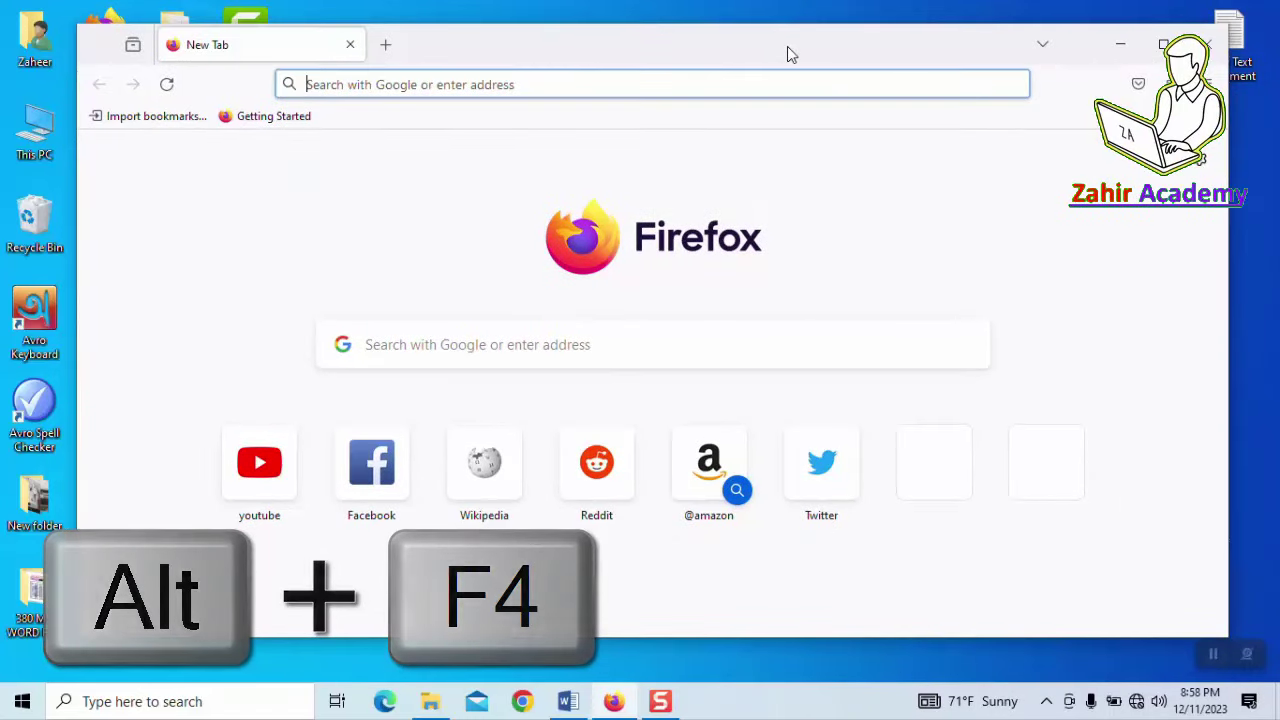
{"action": "key", "text": "alt+F4"}
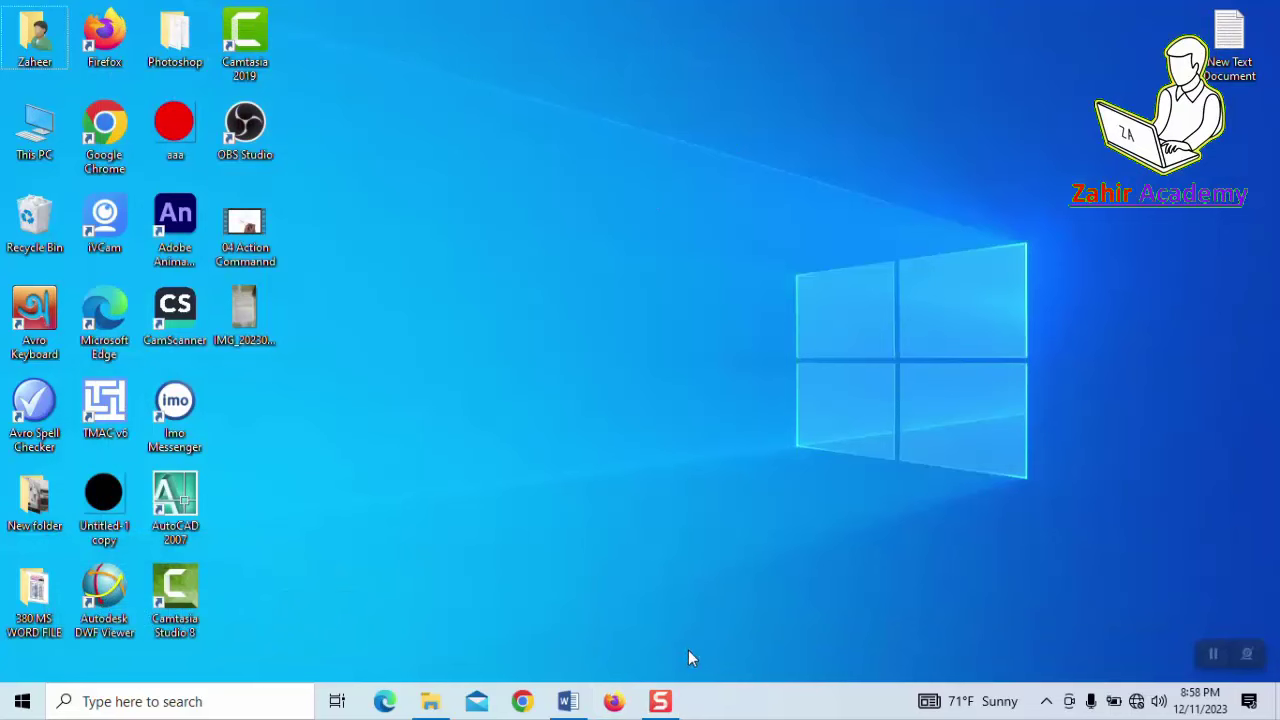
Bring up the blank Word document and close it, and bring up the This PC window
{"action": "left_click", "coordinate": [567, 701]}
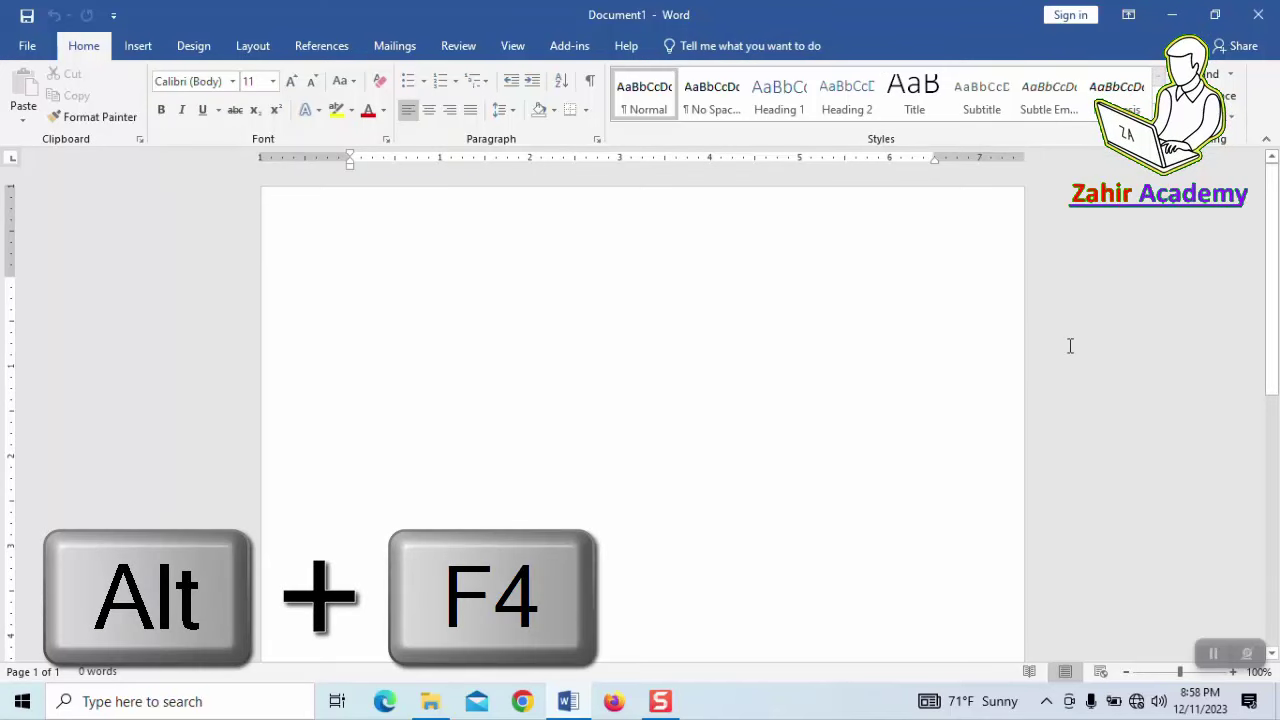
{"action": "key", "text": "alt+F4"}
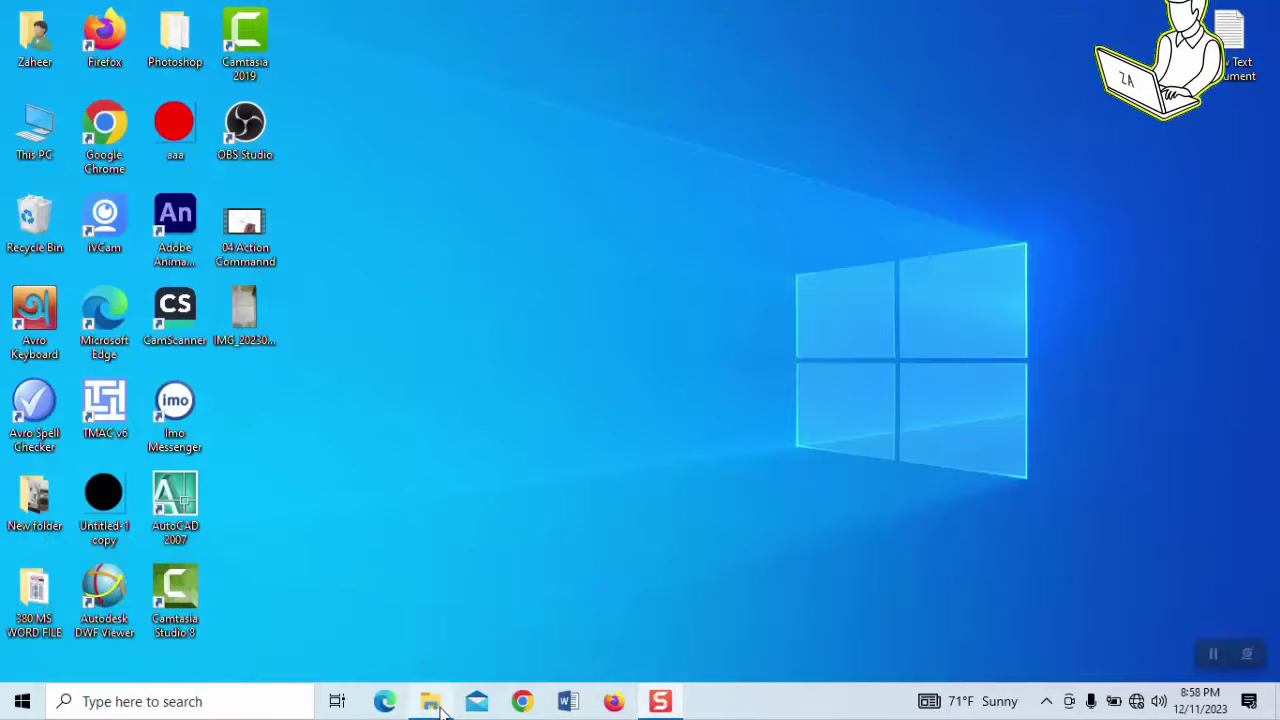
{"action": "key", "text": "super+e"}
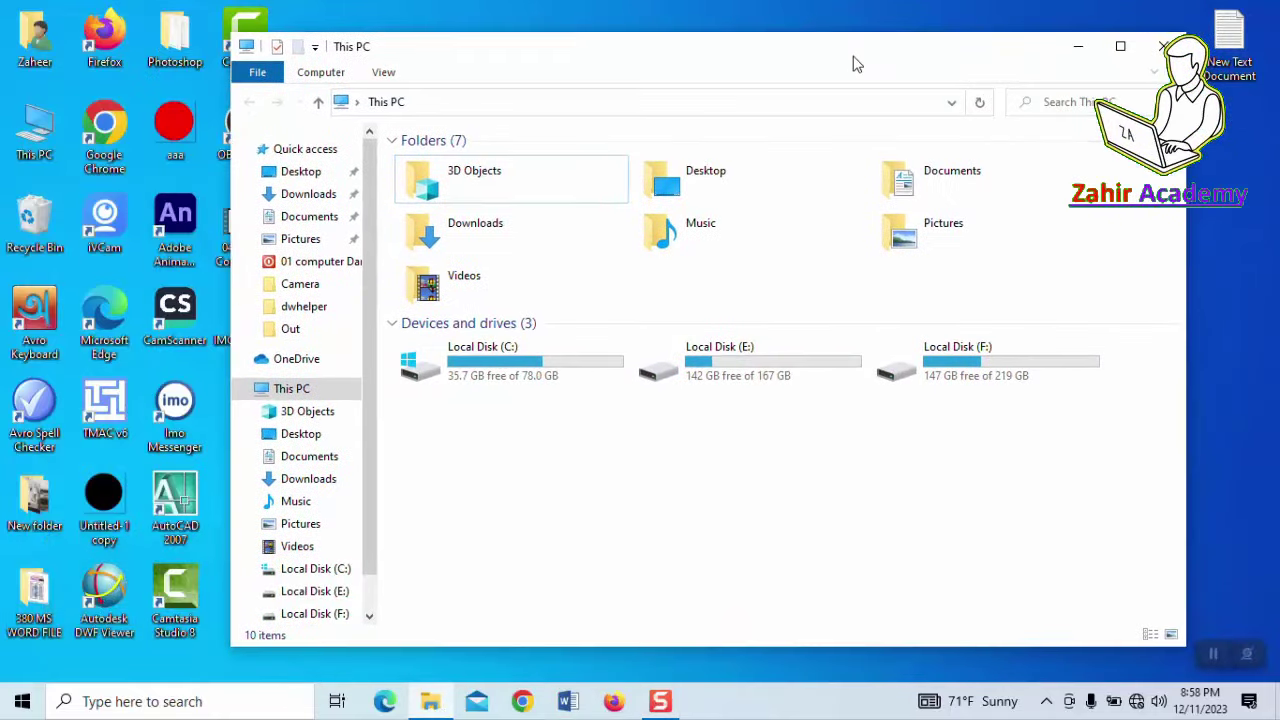
{"action": "left_click_drag", "start_coordinate": [869, 57], "coordinate": [876, 57]}
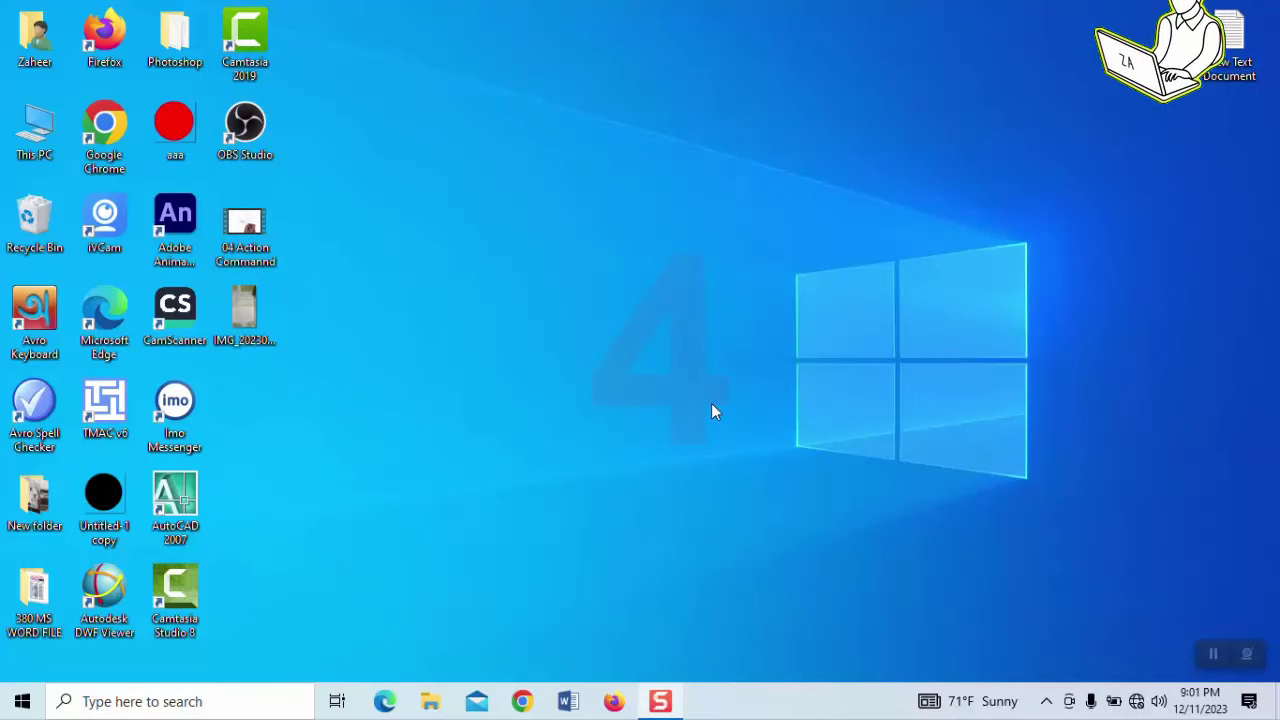
Refresh the empty desktop twice
{"action": "right_click", "coordinate": [663, 301]}
{"action": "left_click", "coordinate": [732, 359]}
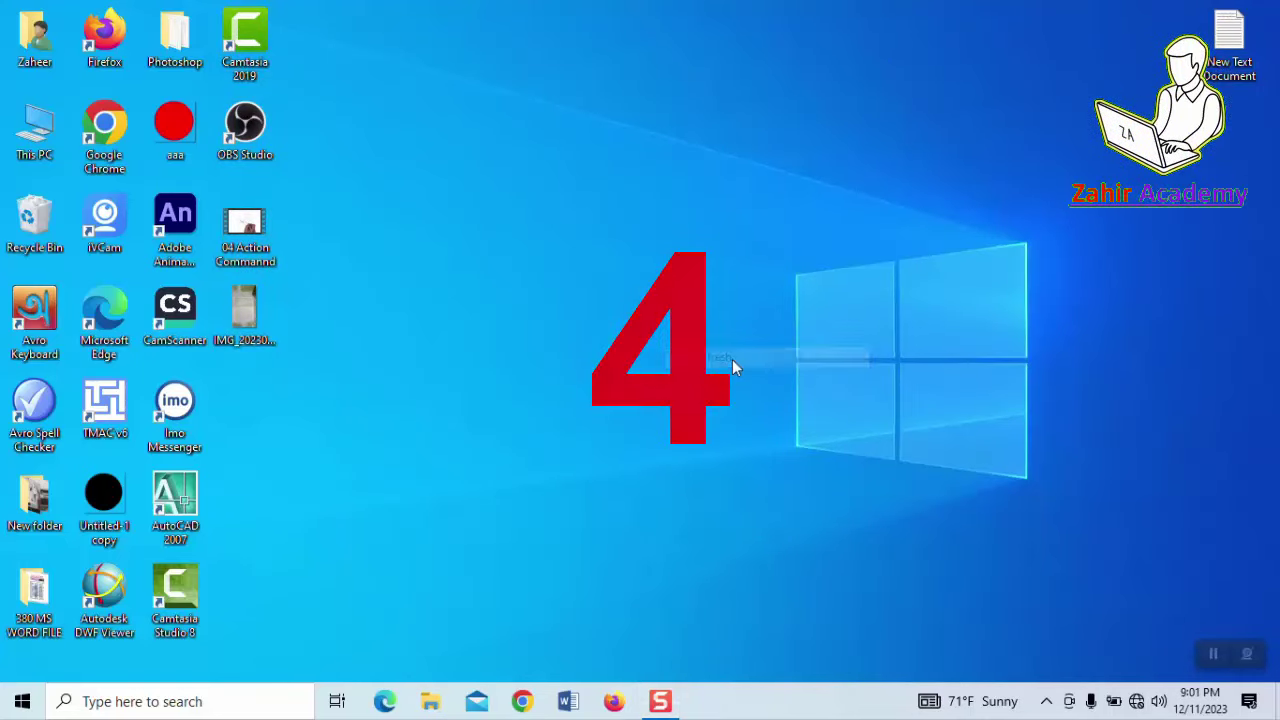
{"action": "right_click", "coordinate": [614, 264]}
{"action": "left_click", "coordinate": [684, 318]}
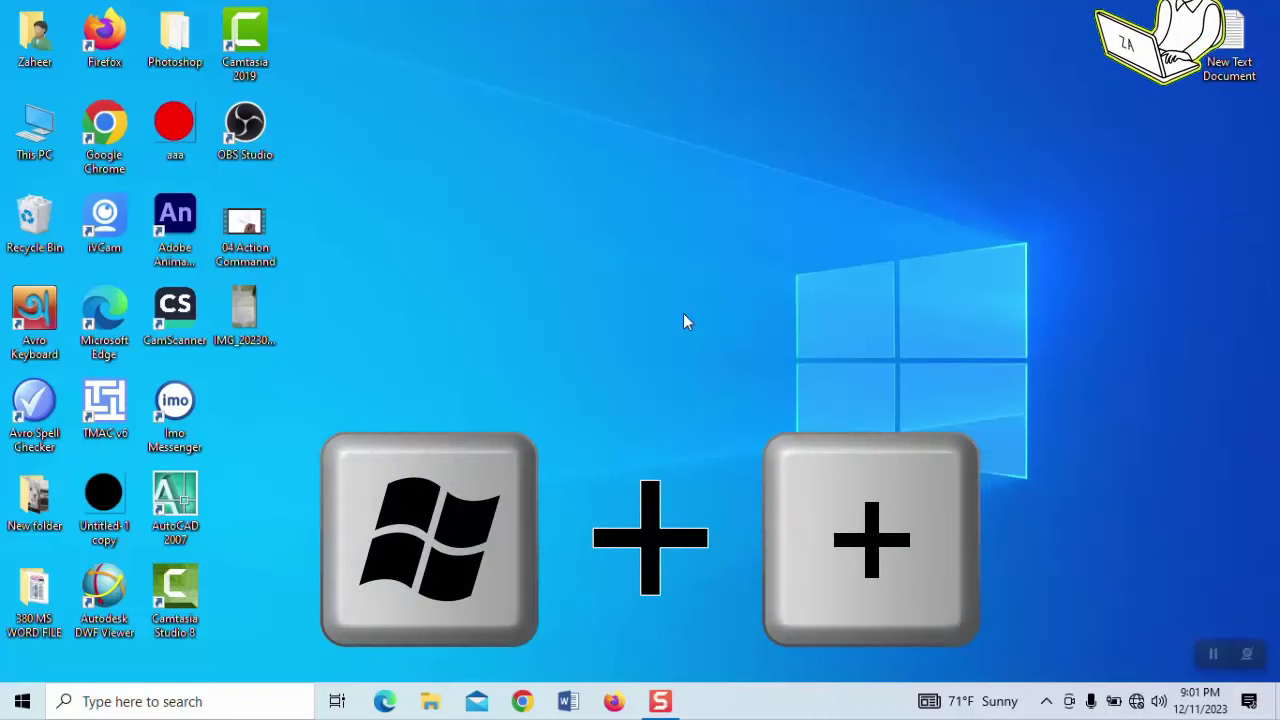
Start Magnifier and enlarge the desktop to 200%, and magnify its icons further
{"action": "key", "text": "super+plus"}
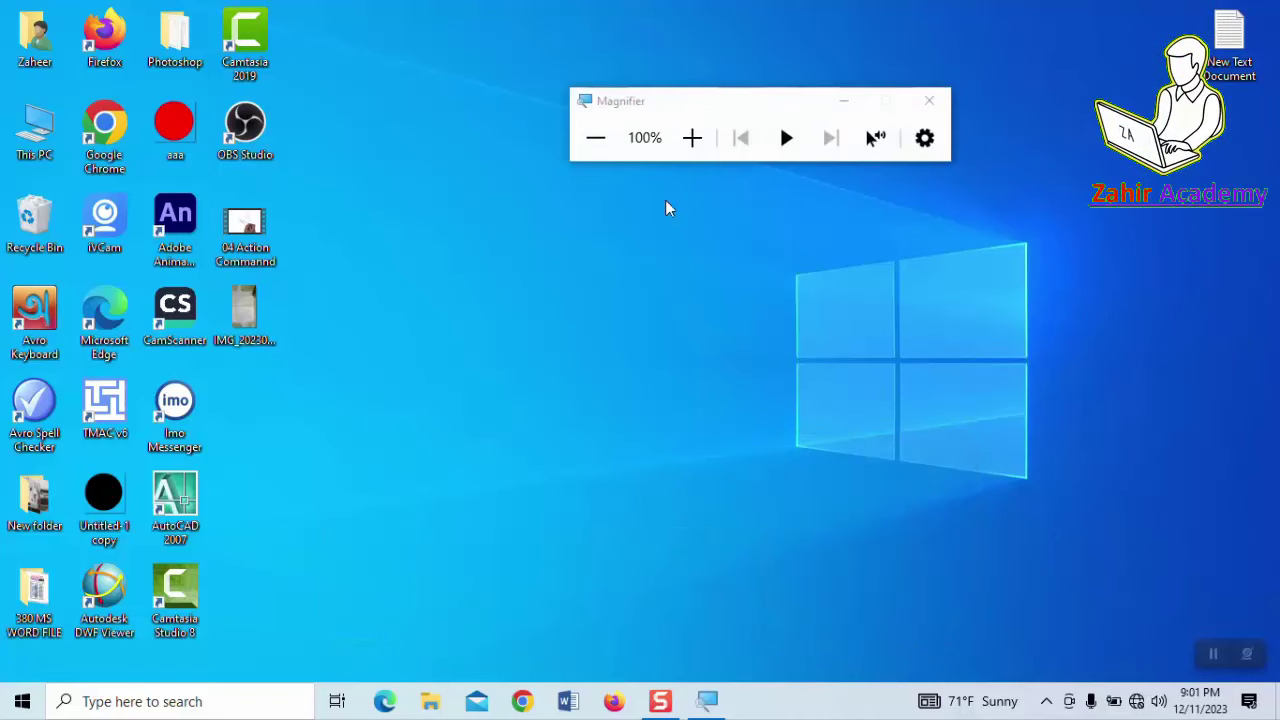
{"action": "left_click", "coordinate": [692, 139]}
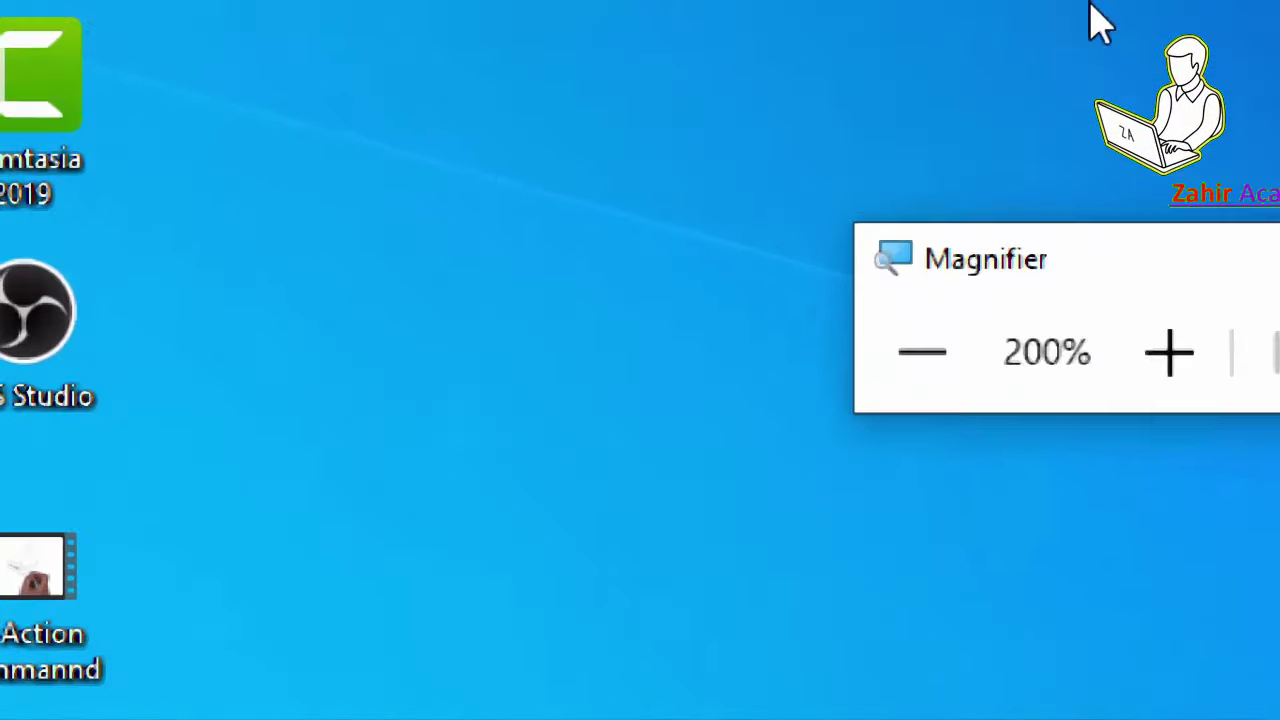
{"action": "key", "text": "super+plus"}
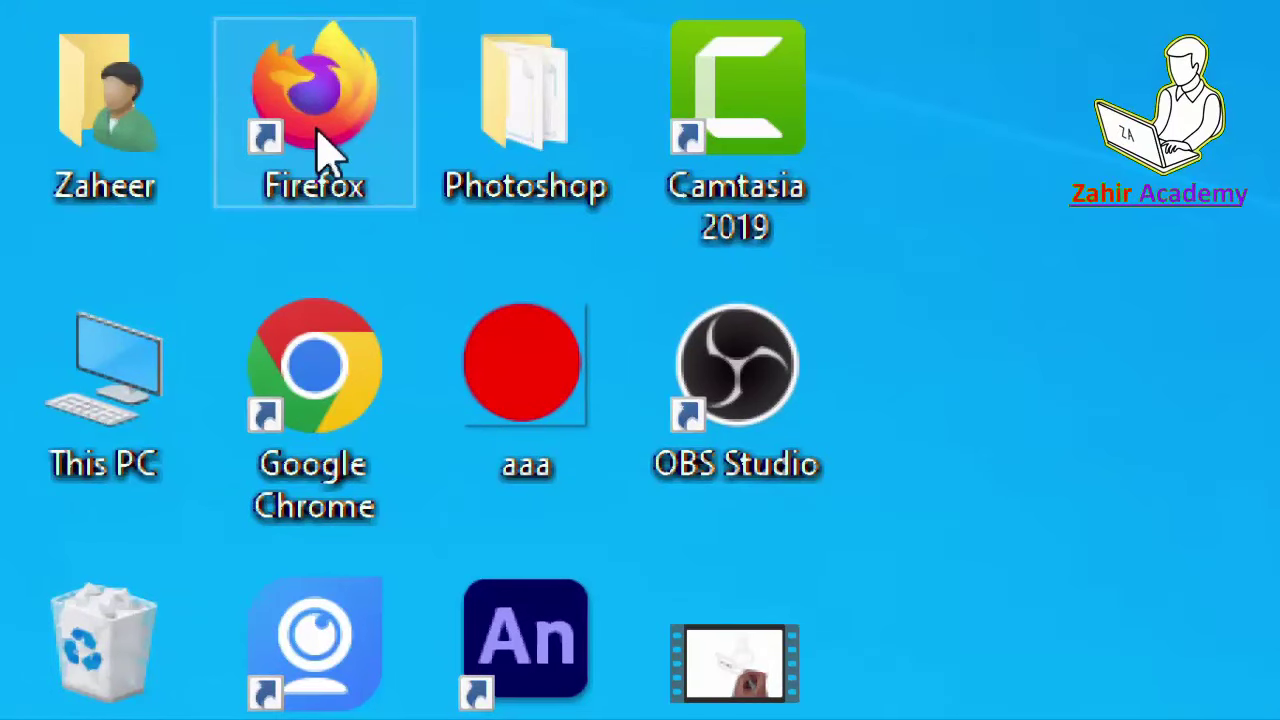
Reduce the Magnifier zoom to 100% and zoom in once more
{"action": "key", "text": "super+minus"}
{"action": "key", "text": "super+minus"}
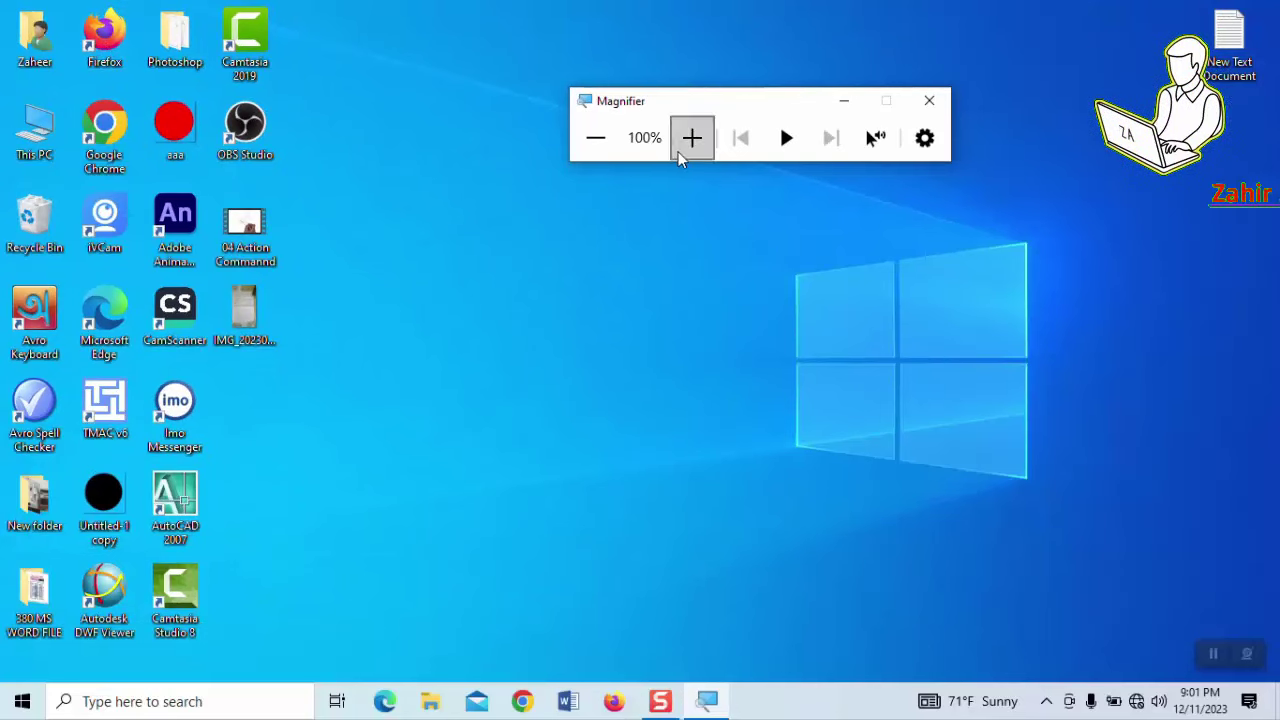
{"action": "left_click", "coordinate": [692, 137]}
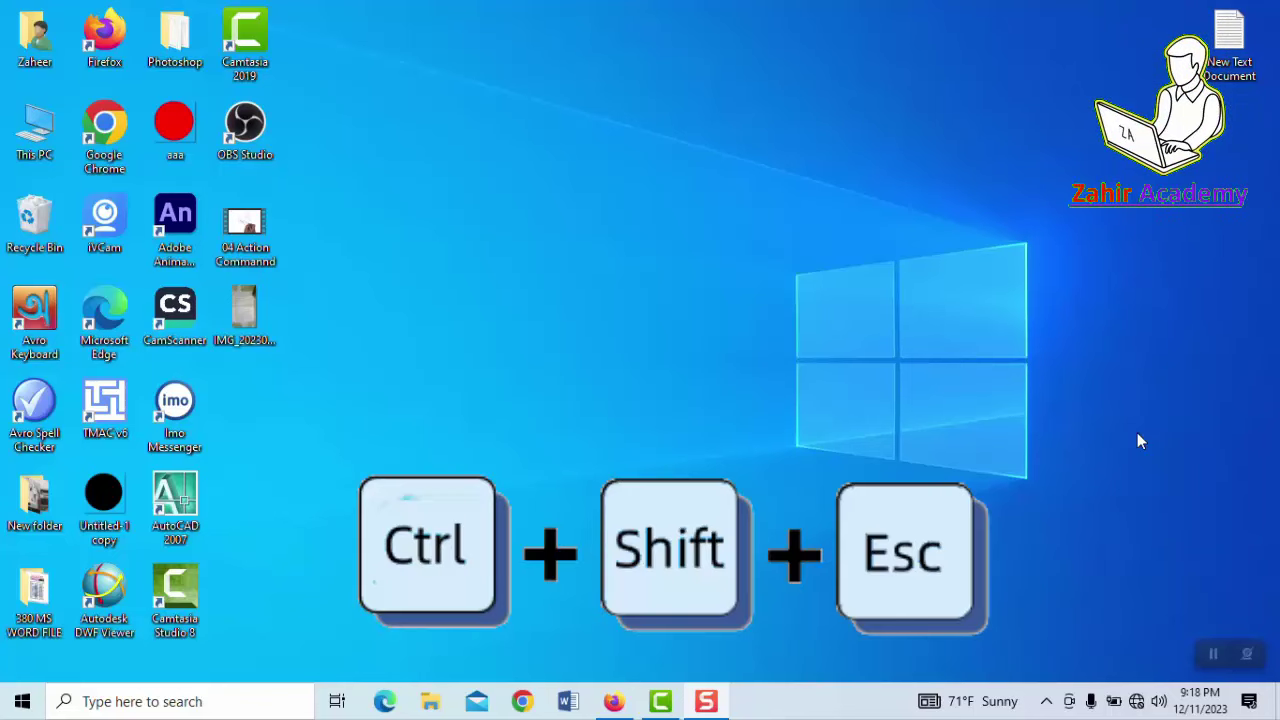
Open Task Manager, end the TechSmith Camtasia 2019 task and close Task Manager
{"action": "key", "text": "ctrl+shift+Escape"}
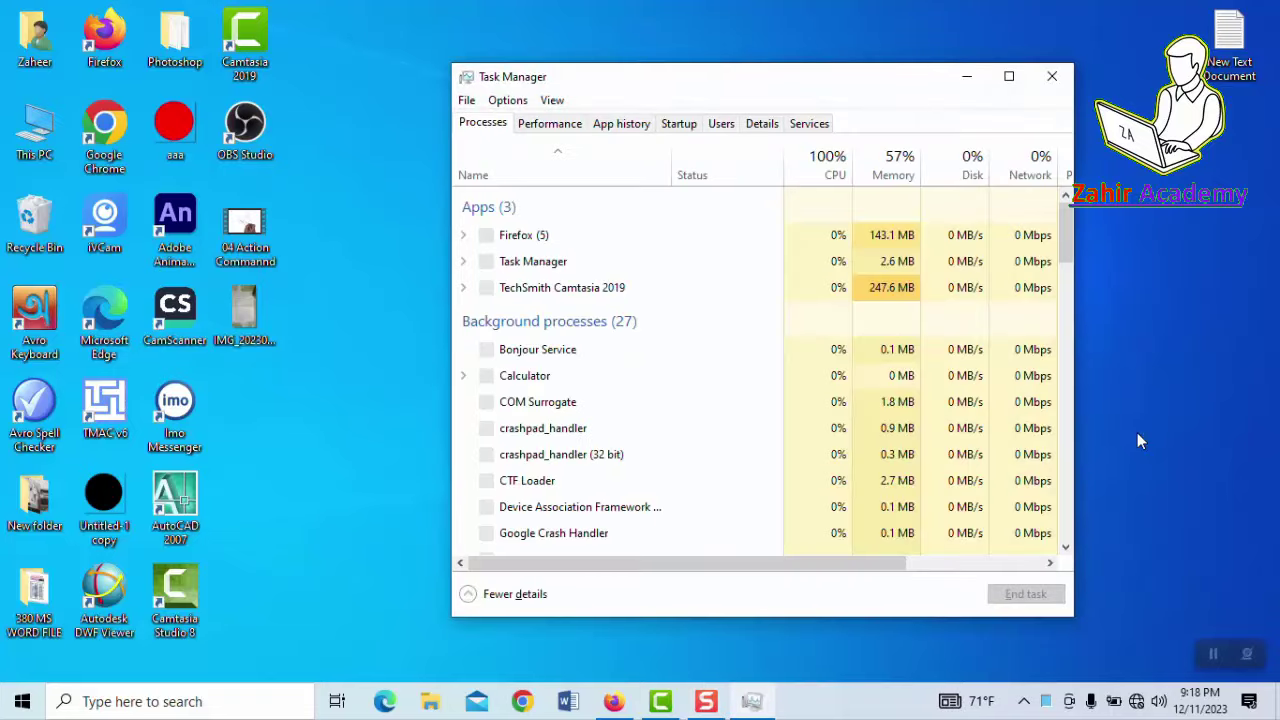
{"action": "left_click_drag", "start_coordinate": [800, 80], "coordinate": [752, 80]}
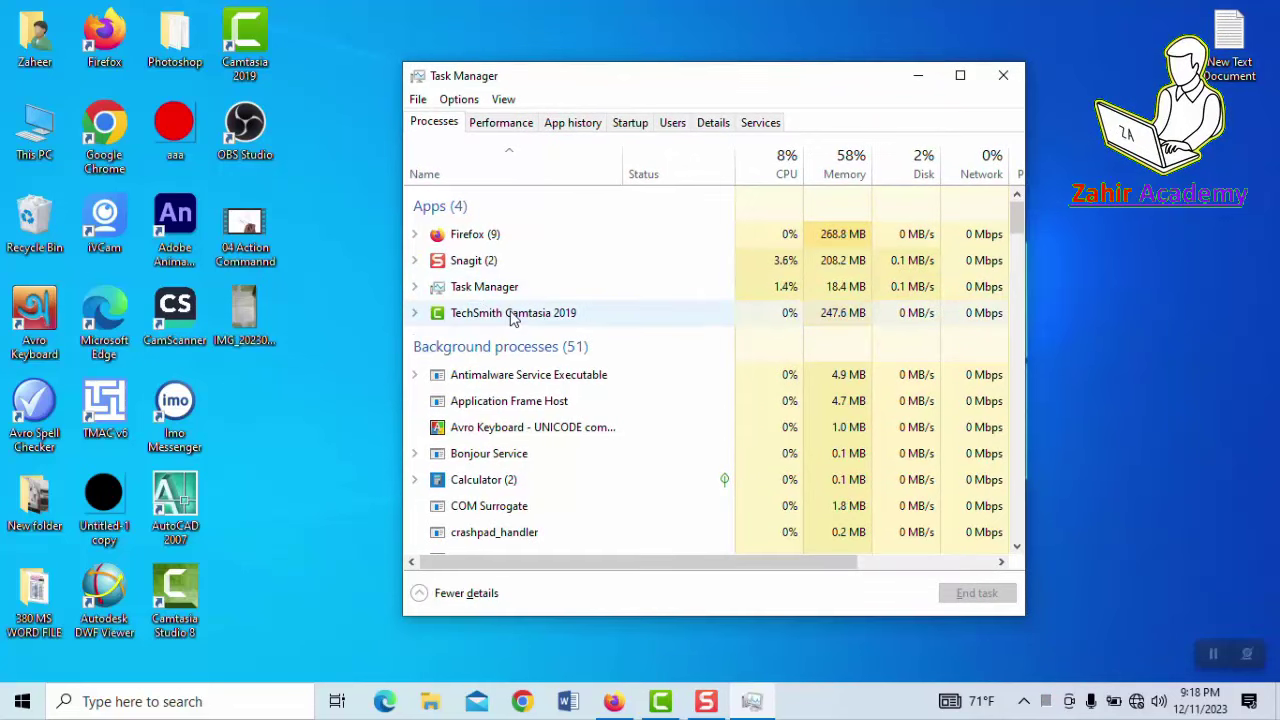
{"action": "left_click", "coordinate": [582, 318]}
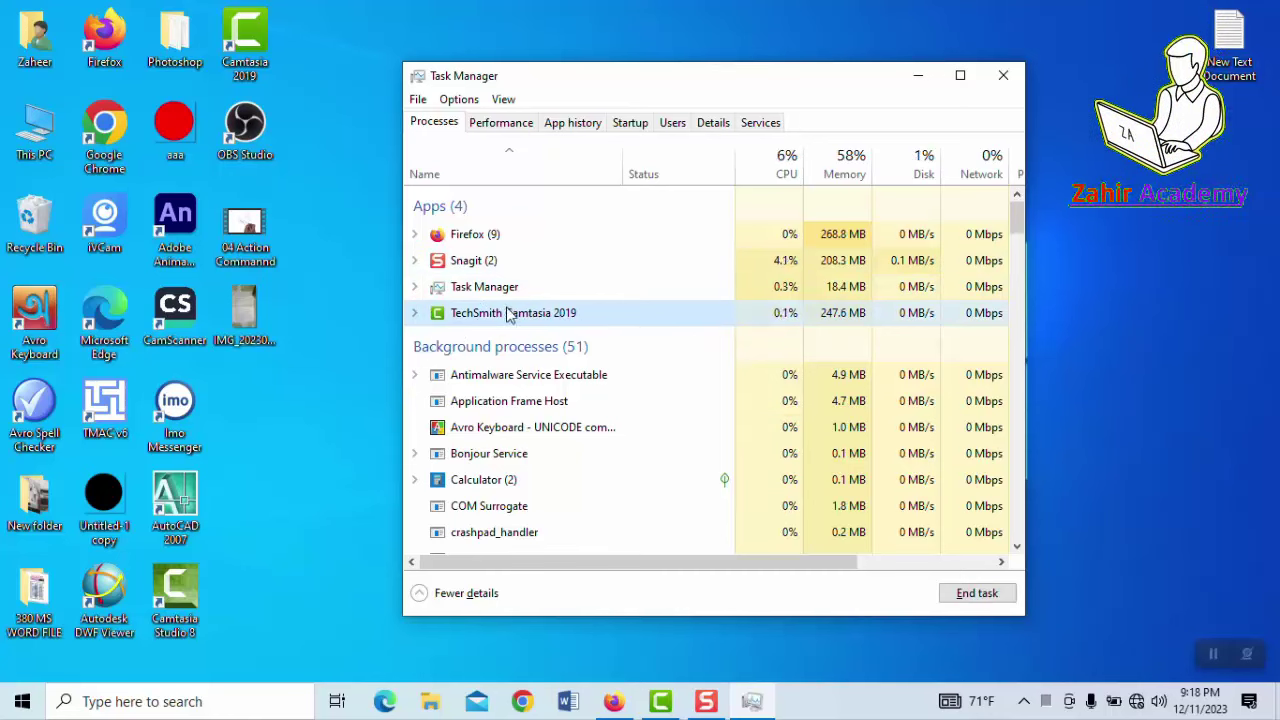
{"action": "left_click", "coordinate": [967, 596]}
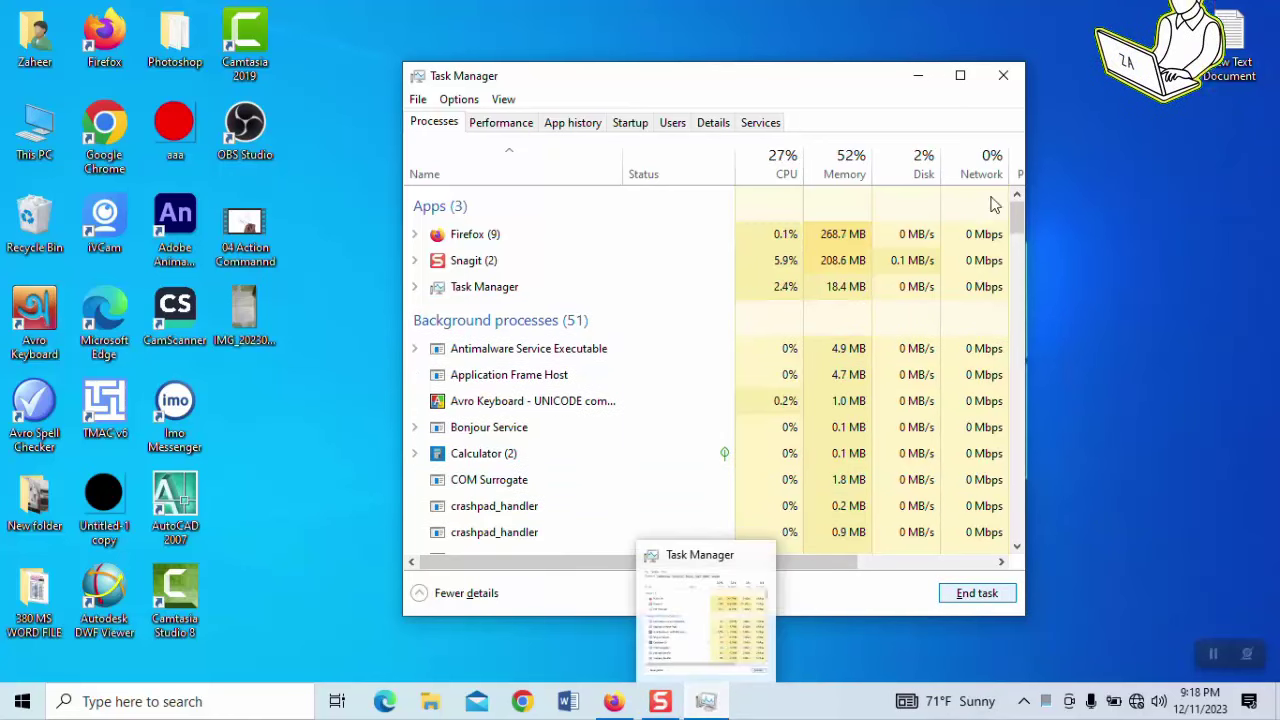
{"action": "left_click", "coordinate": [1002, 78]}
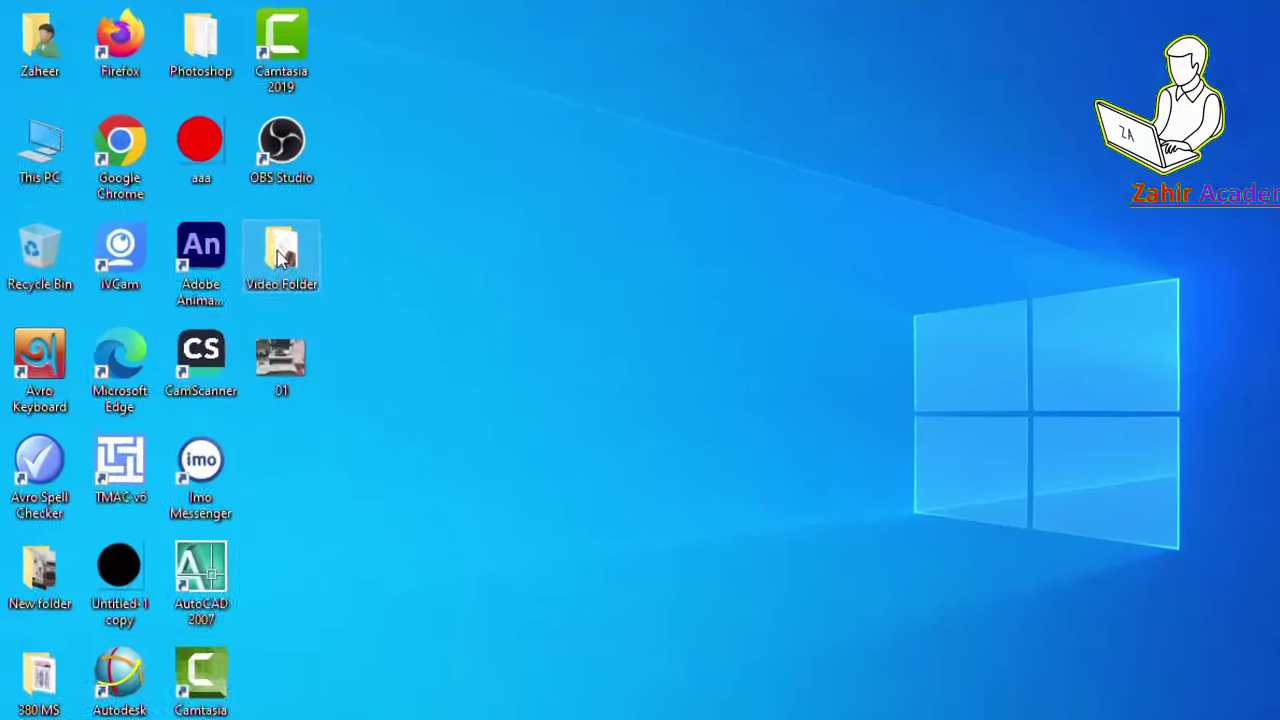
Display the Copy command available for the desktop's Video Folder and dismiss it without copying
{"action": "mouse_move", "coordinate": [247, 220]}
{"action": "right_click", "coordinate": [398, 366]}
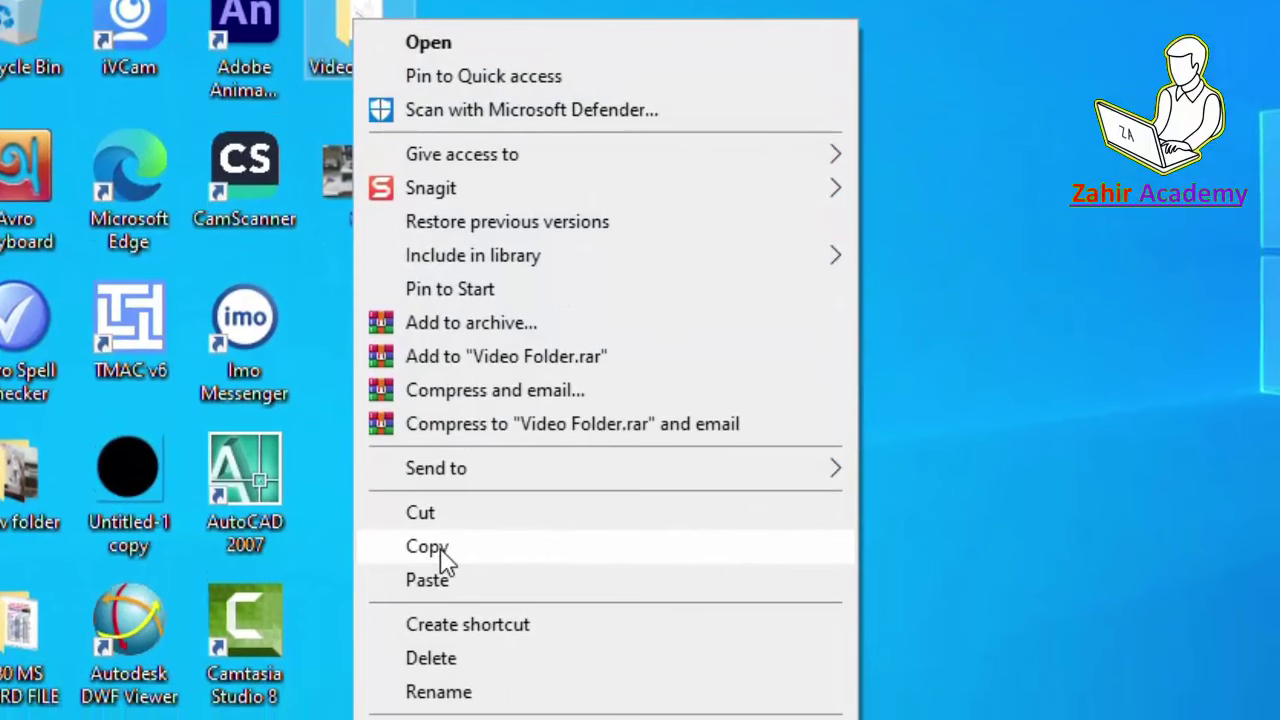
{"action": "left_click", "coordinate": [895, 5]}
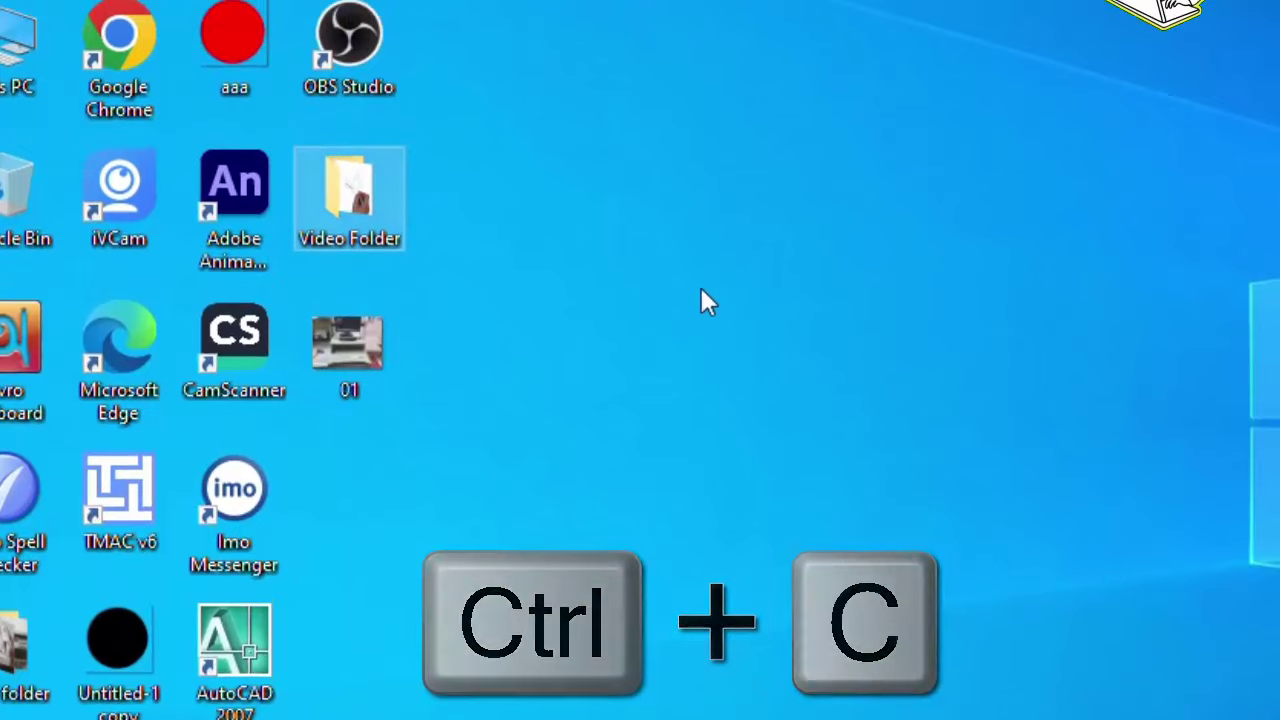
Create a new folder with the default name on the desktop and open it
{"action": "left_click", "coordinate": [672, 345]}
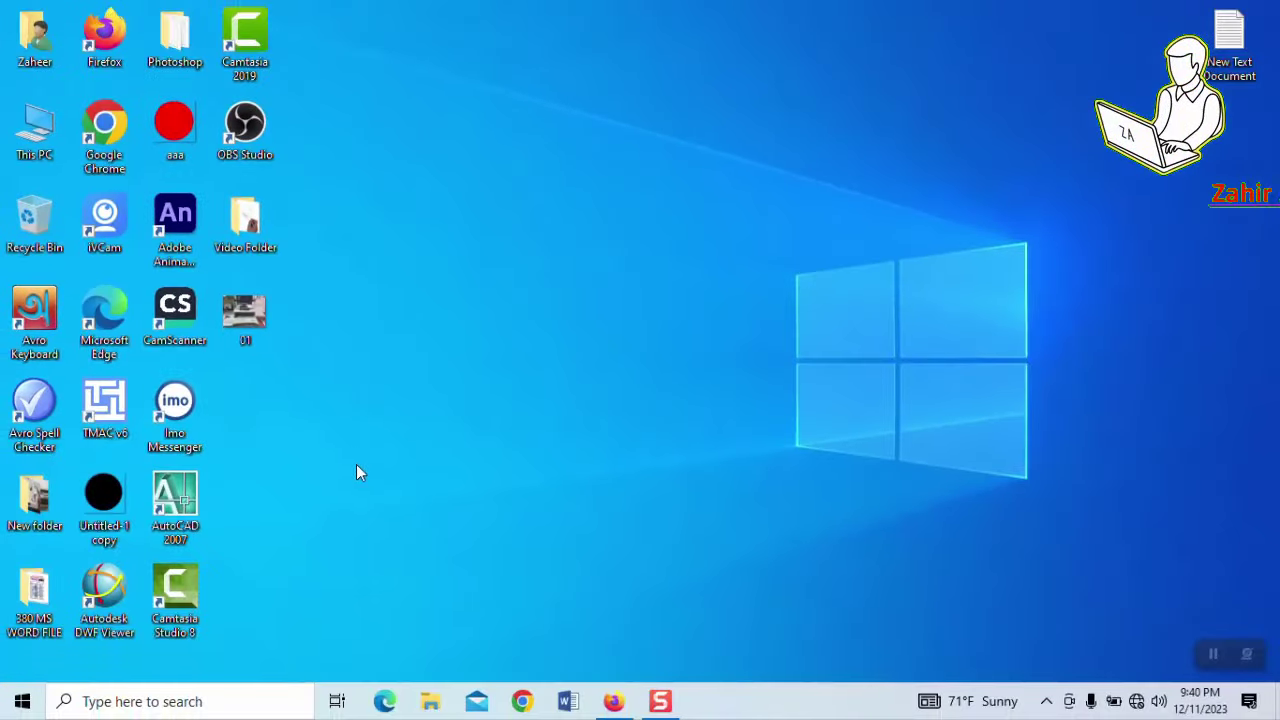
{"action": "right_click", "coordinate": [366, 510]}
{"action": "mouse_move", "coordinate": [455, 437]}
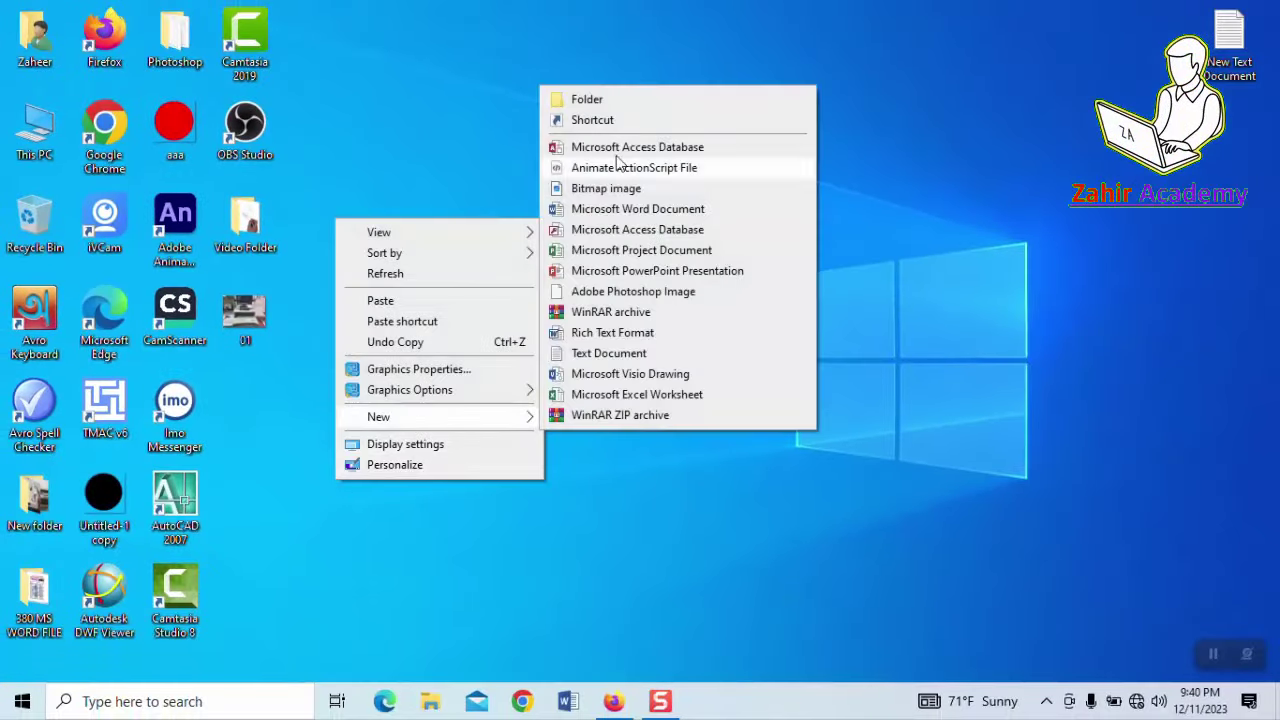
{"action": "left_click", "coordinate": [630, 100]}
{"action": "key", "text": "Return"}
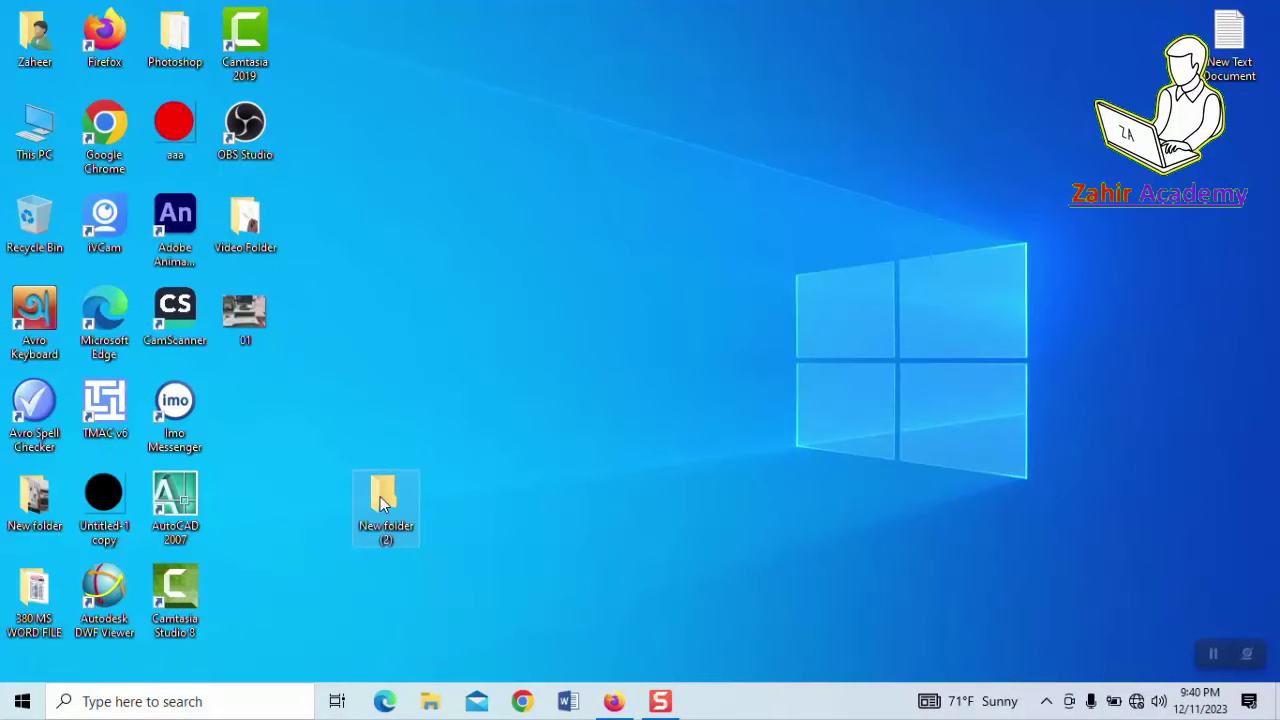
{"action": "double_click", "coordinate": [406, 498]}
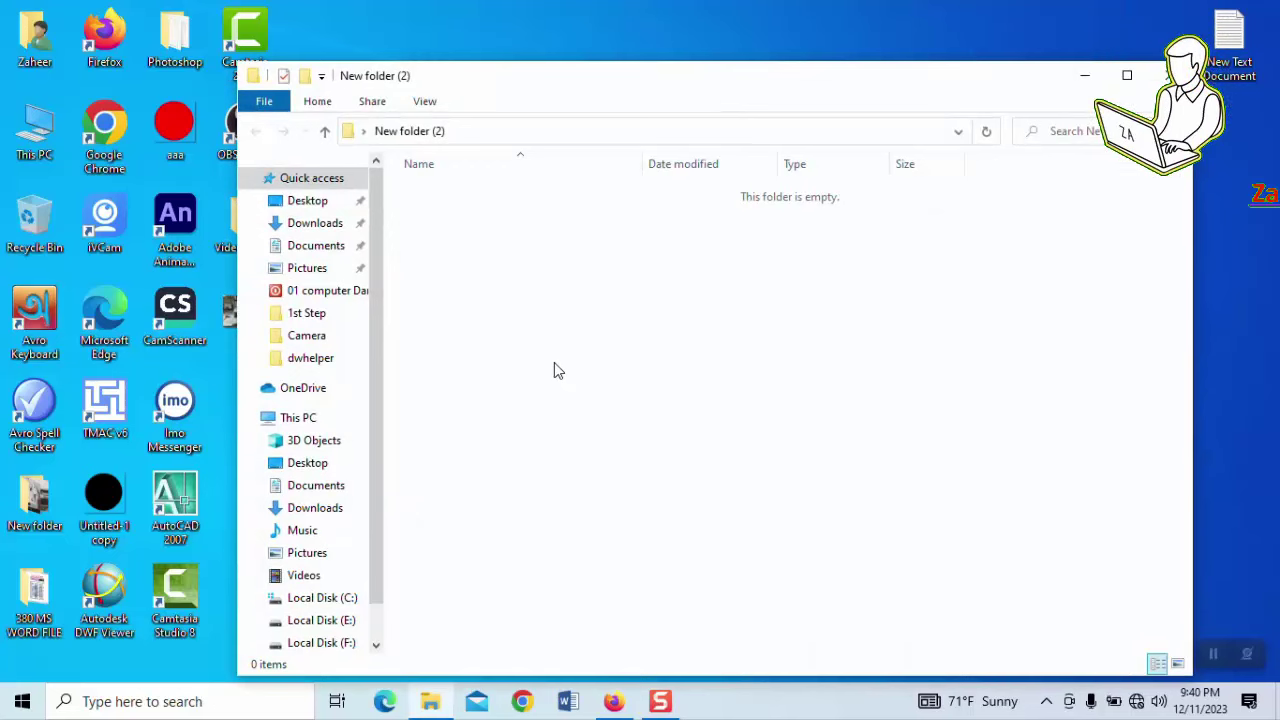
Paste the copied Video Folder into New folder (2) and move the window aside to reveal the desktop icons
{"action": "right_click", "coordinate": [520, 324]}
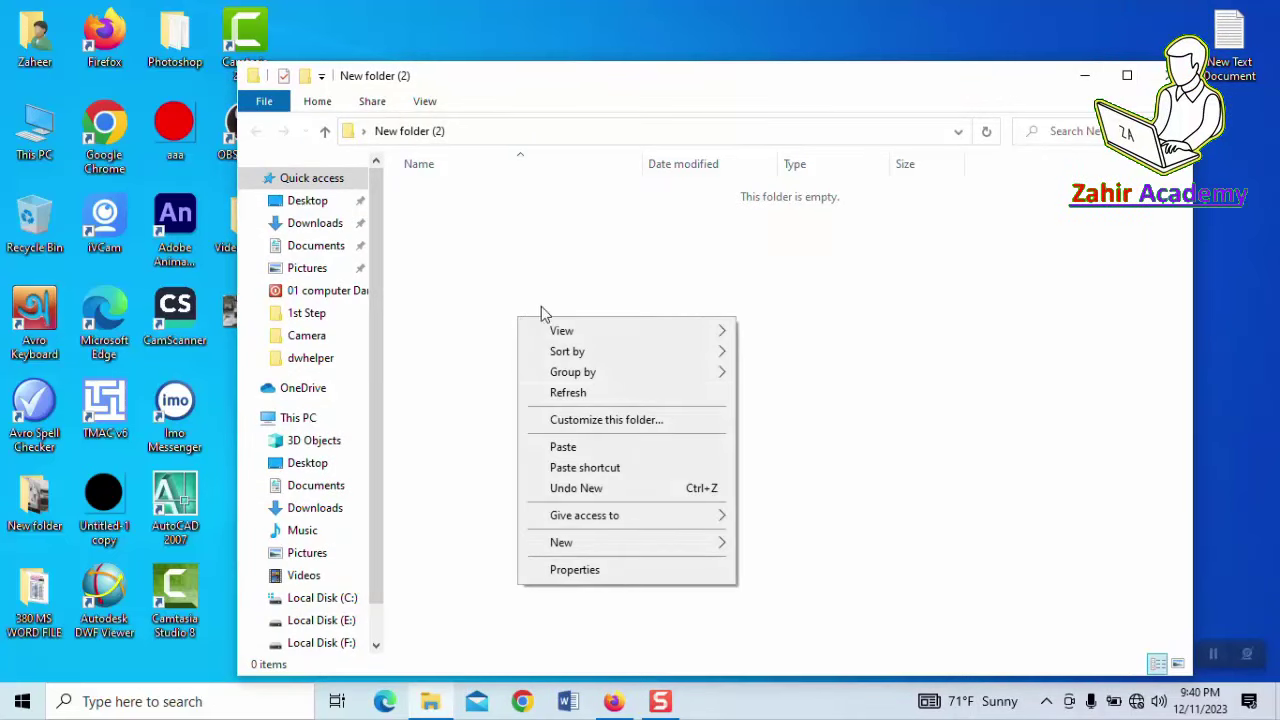
{"action": "left_click", "coordinate": [806, 352]}
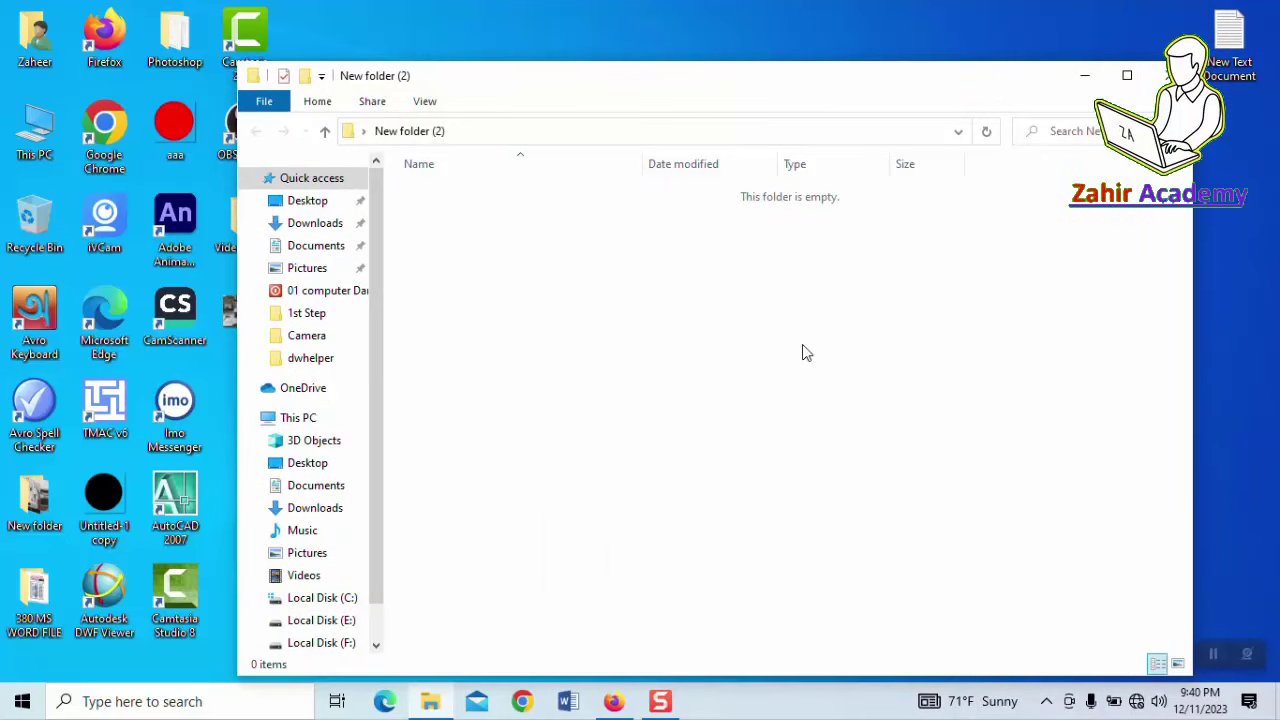
{"action": "key", "text": "ctrl+v"}
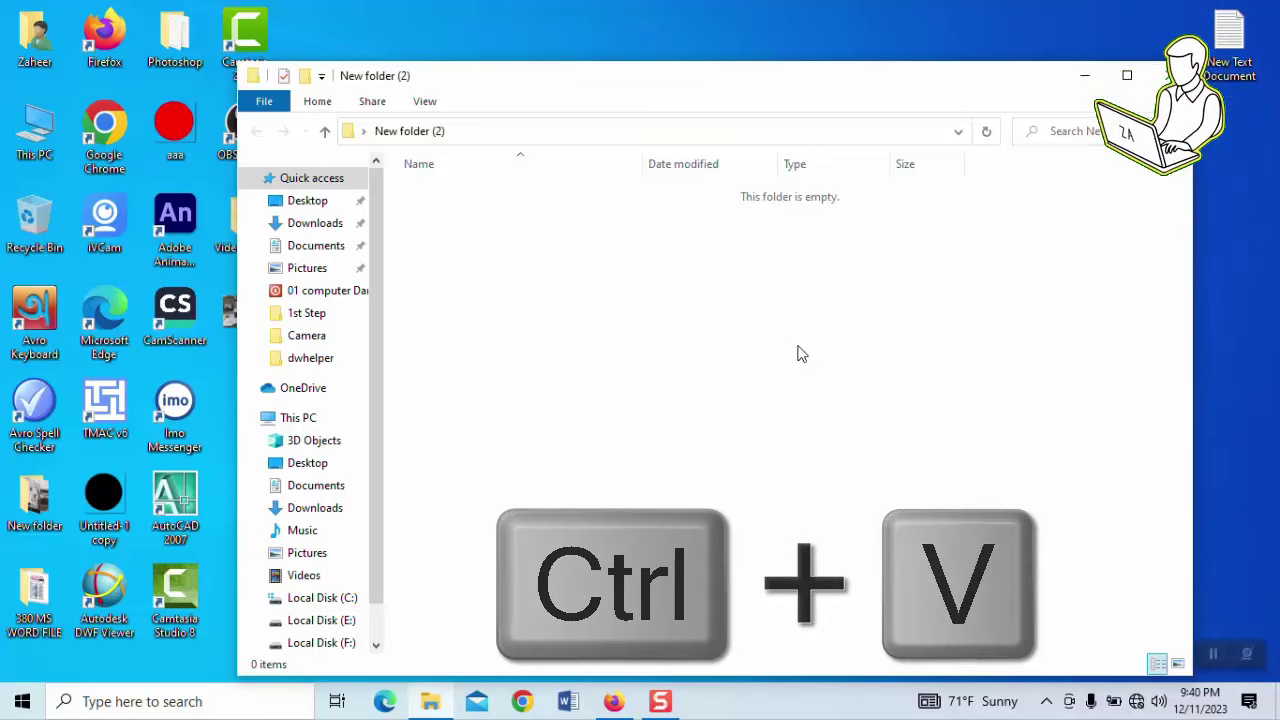
{"action": "left_click_drag", "start_coordinate": [613, 92], "coordinate": [744, 82]}
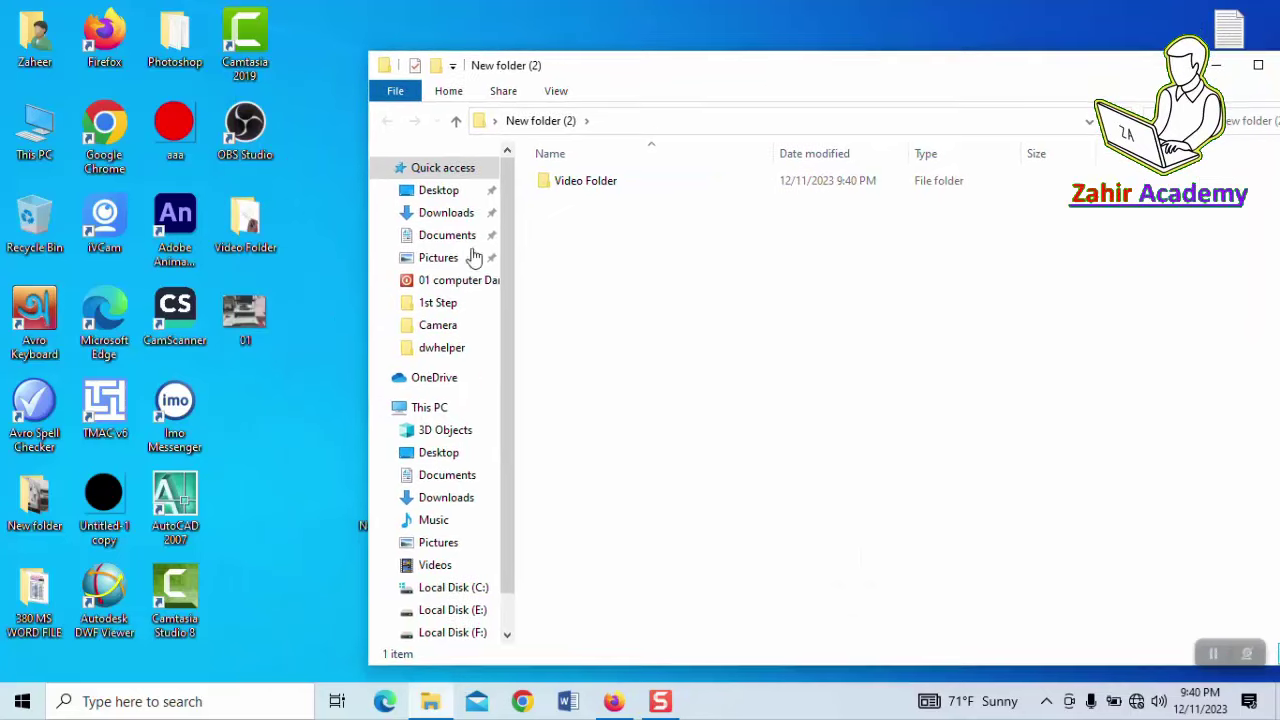
{"action": "left_click", "coordinate": [600, 188]}
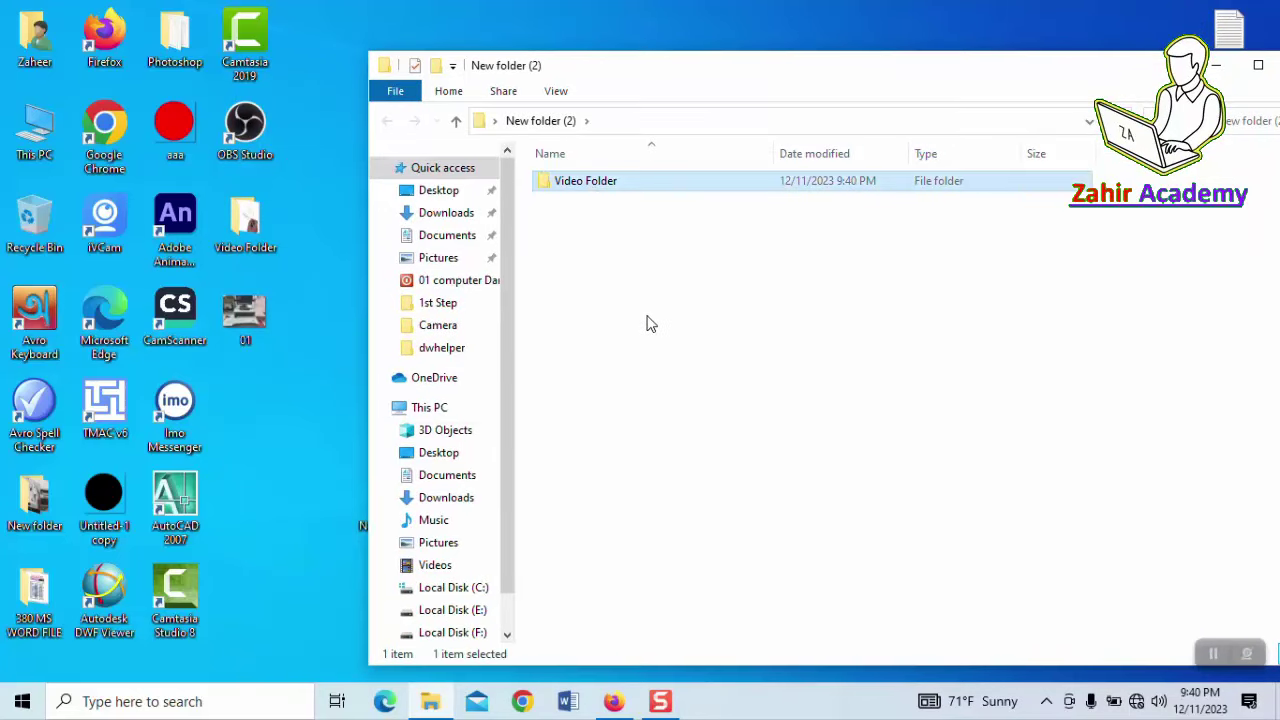
{"action": "left_click", "coordinate": [648, 323]}
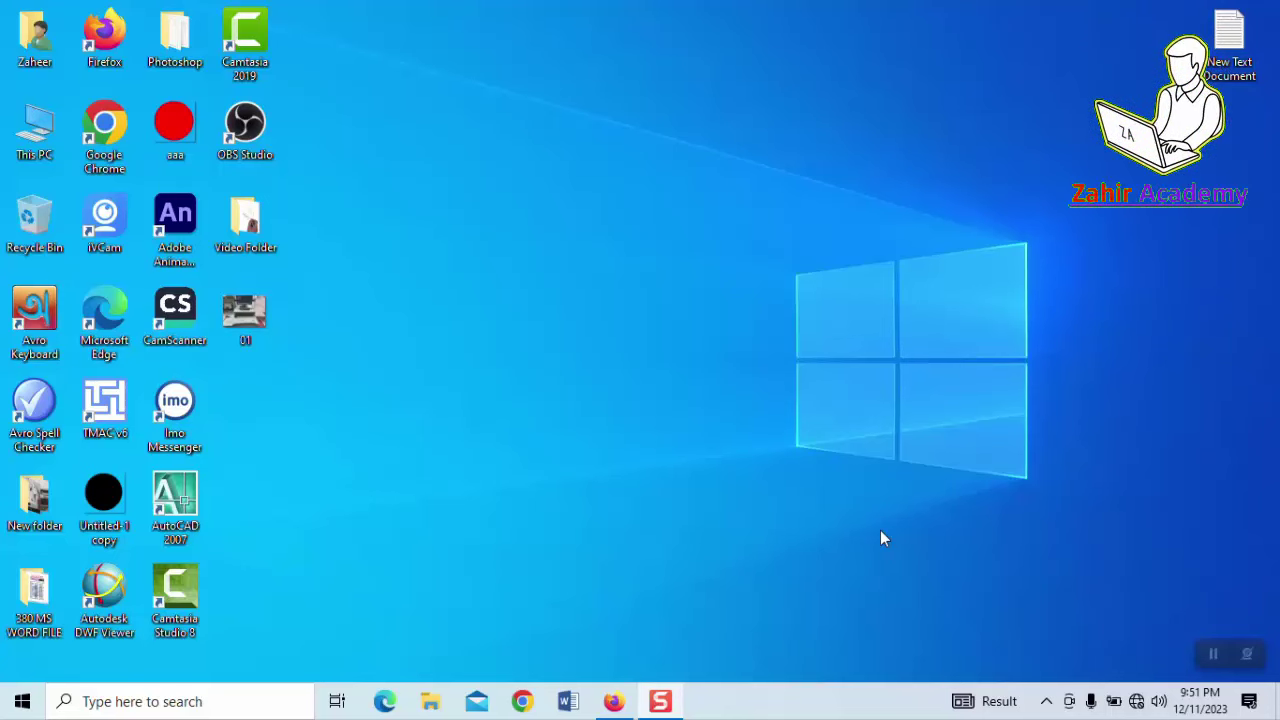
Lock the computer and dismiss the lock screen picture
{"action": "key", "text": "super+l"}
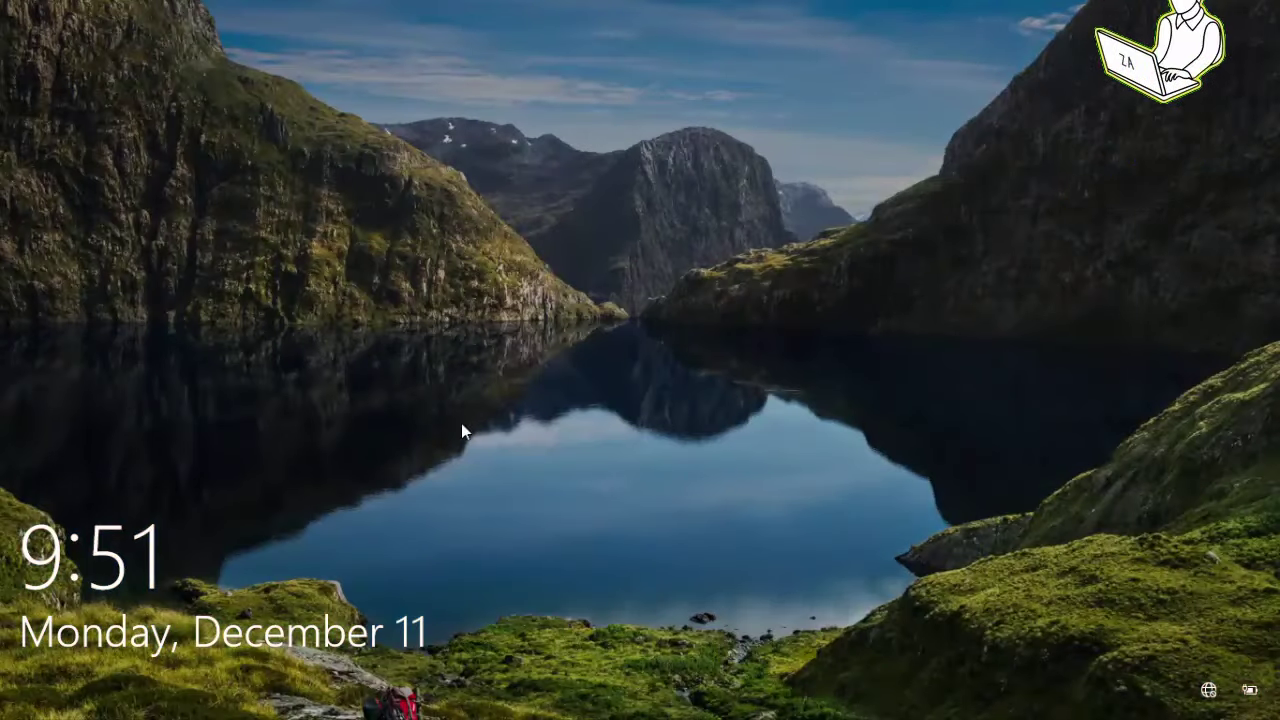
{"action": "left_click", "coordinate": [393, 362]}
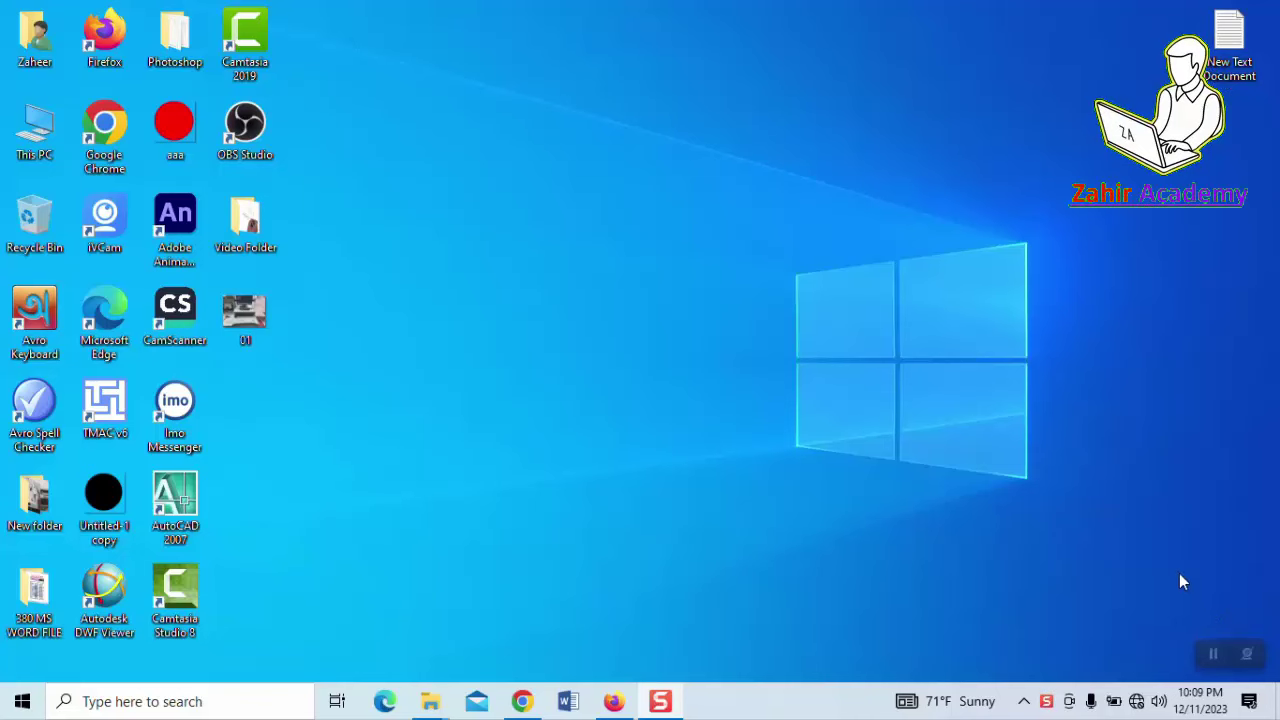
Open Firefox, Chrome, This PC and the user's profile folder, and minimize all windows at once to show the desktop
{"action": "left_click", "coordinate": [616, 702]}
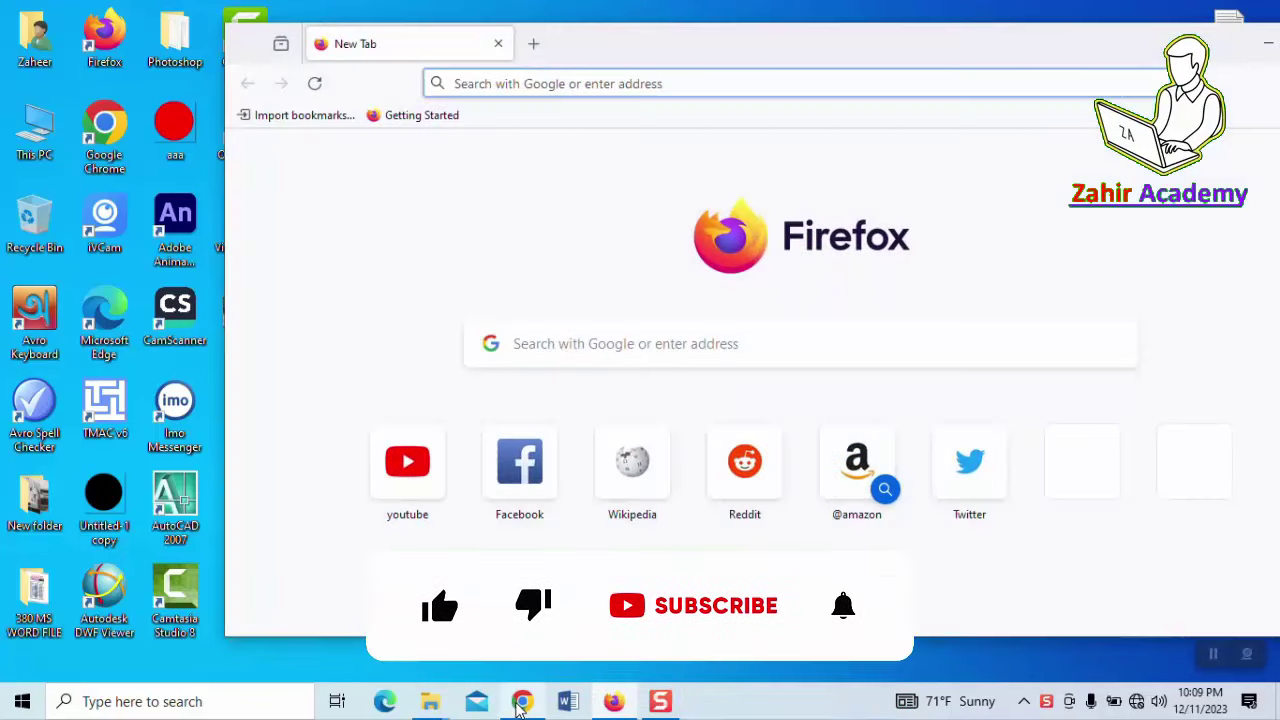
{"action": "left_click", "coordinate": [522, 702]}
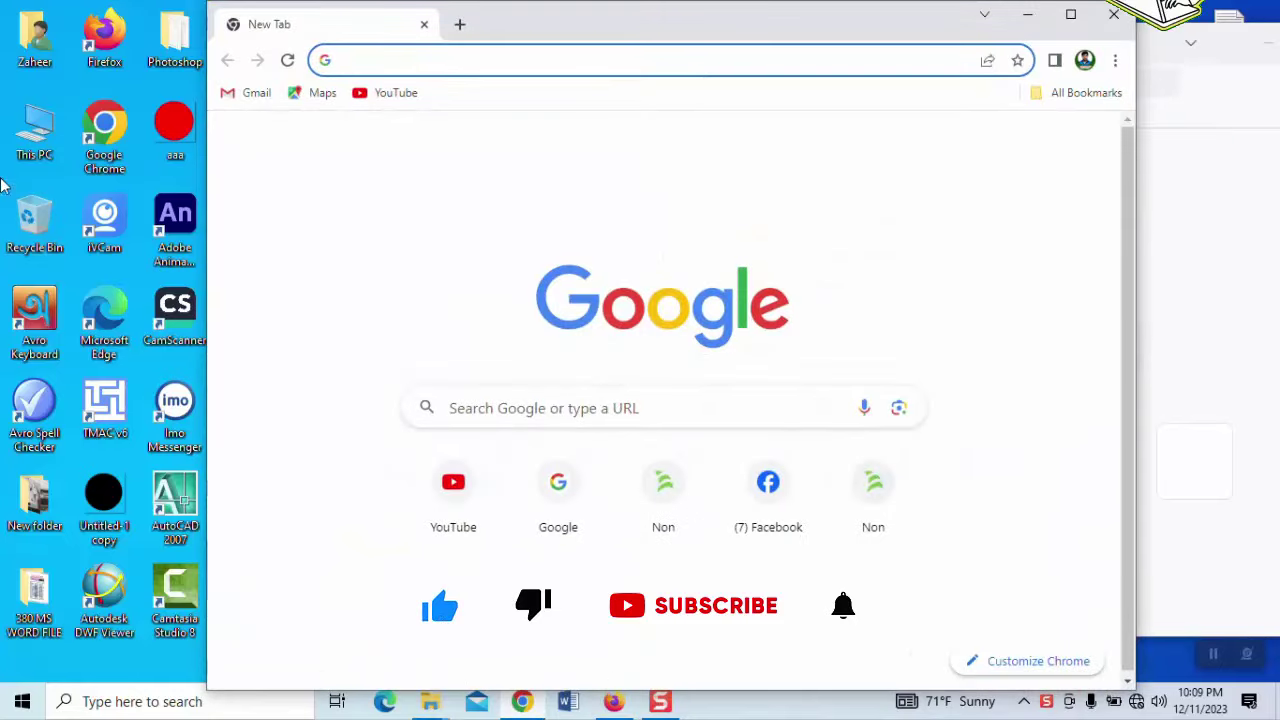
{"action": "double_click", "coordinate": [36, 135]}
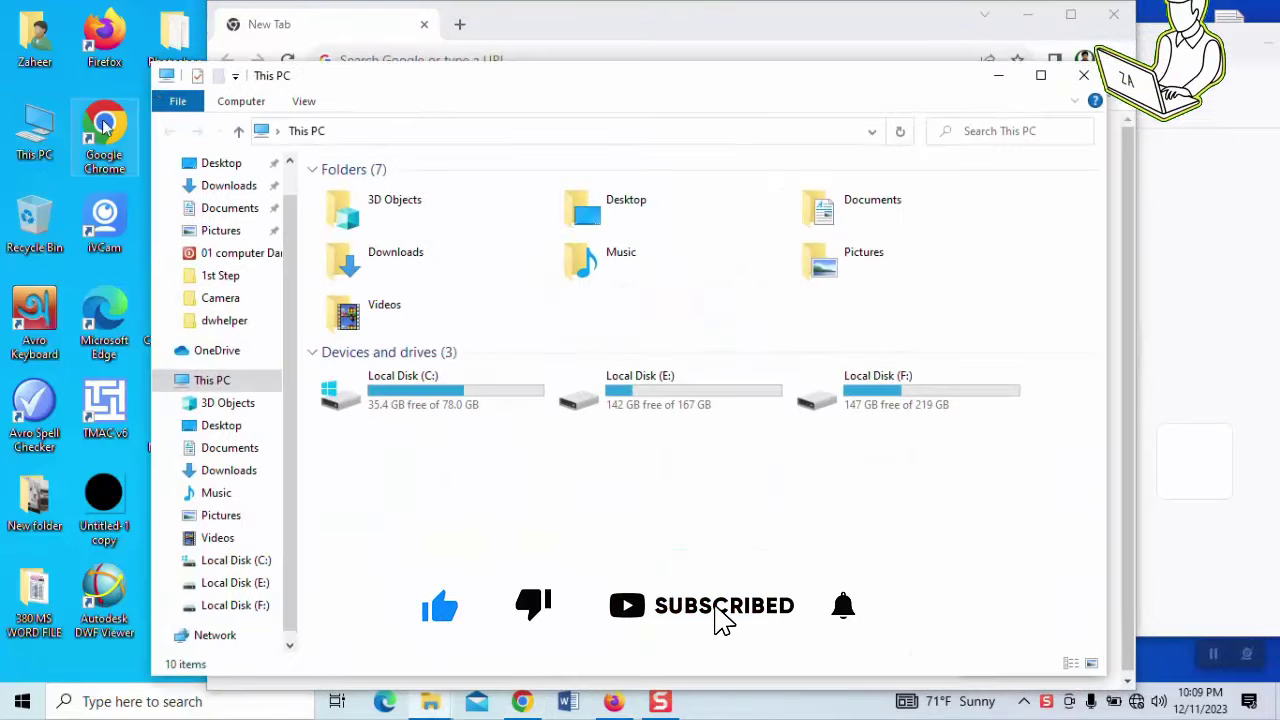
{"action": "double_click", "coordinate": [26, 54]}
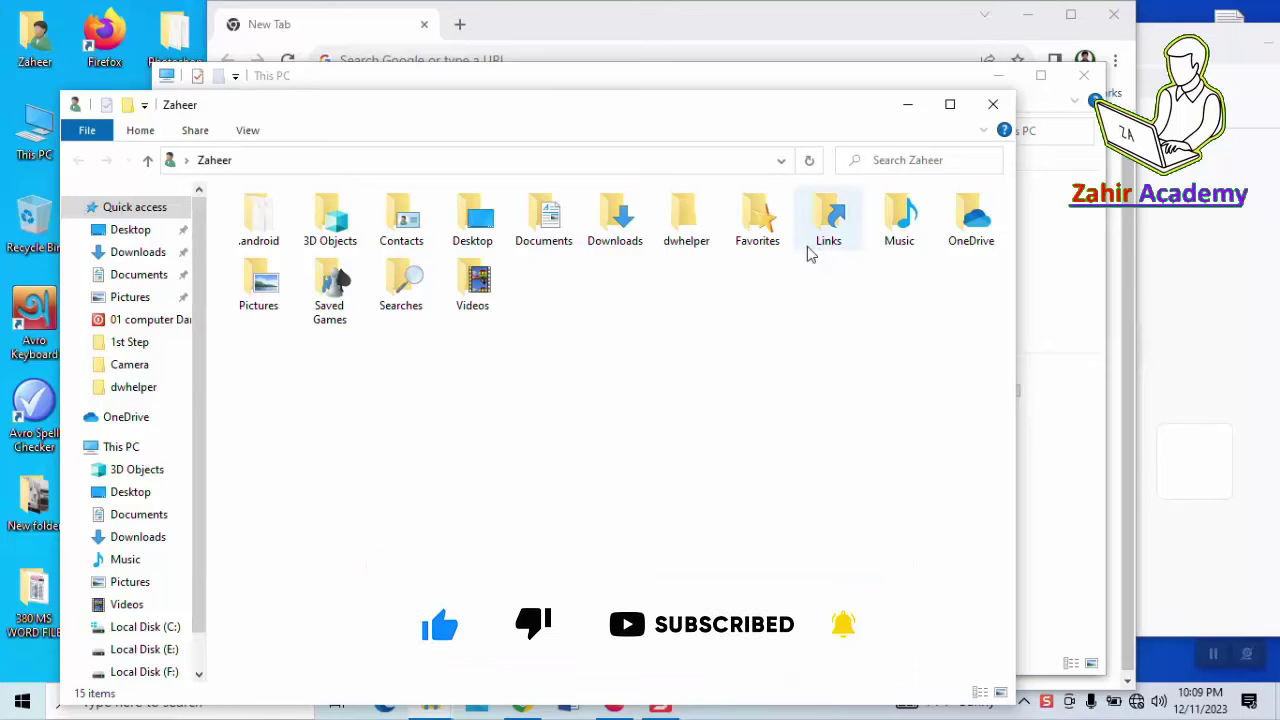
{"action": "left_click_drag", "start_coordinate": [697, 114], "coordinate": [707, 74]}
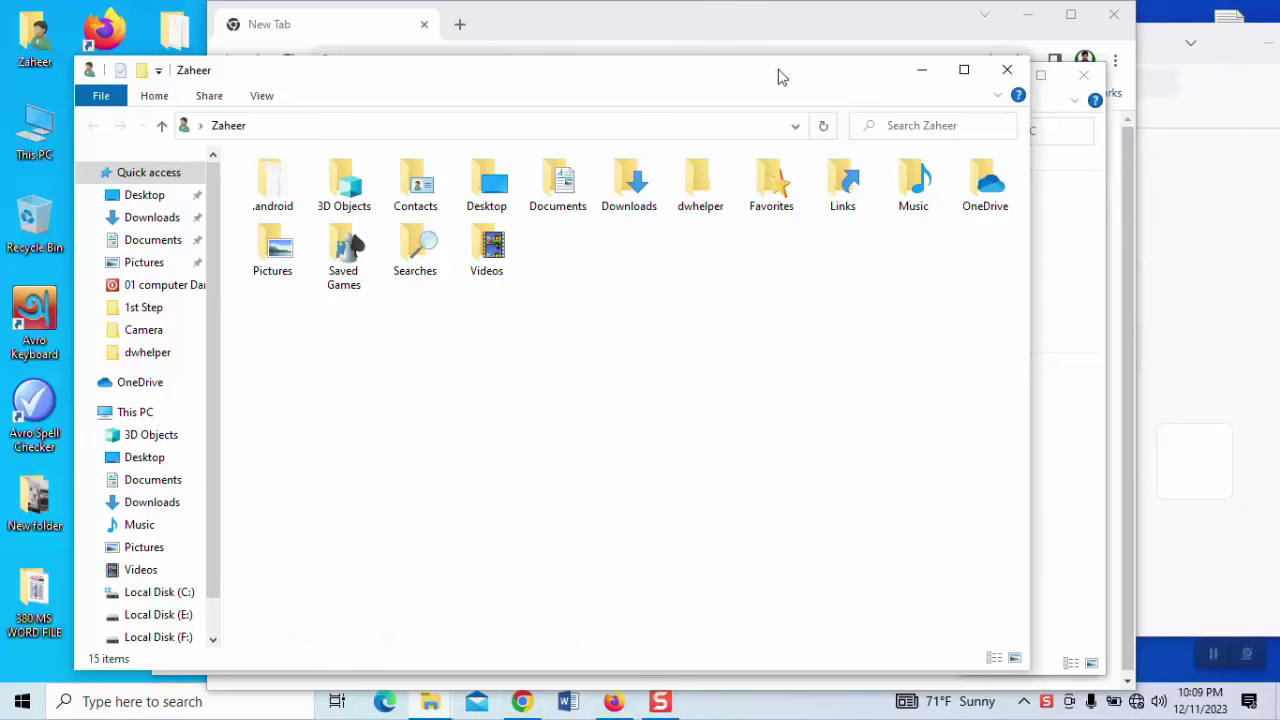
{"action": "left_click_drag", "start_coordinate": [746, 83], "coordinate": [739, 87]}
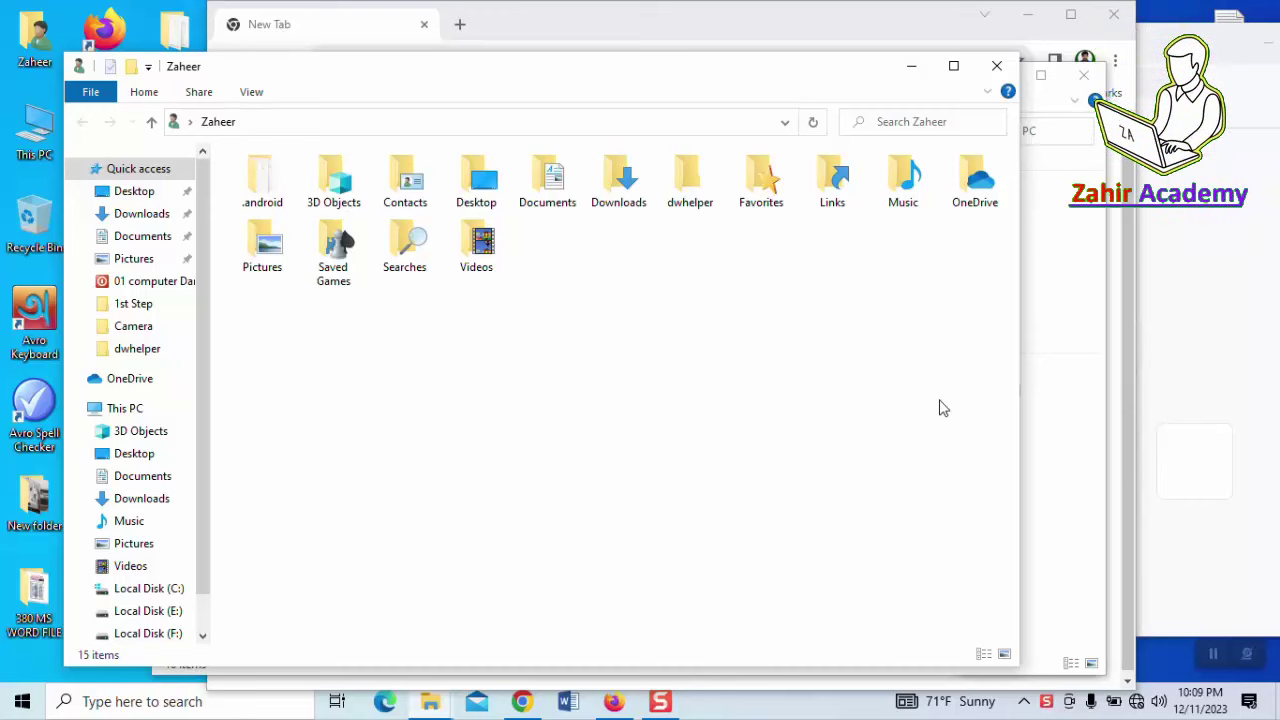
{"action": "key", "text": "super+d"}
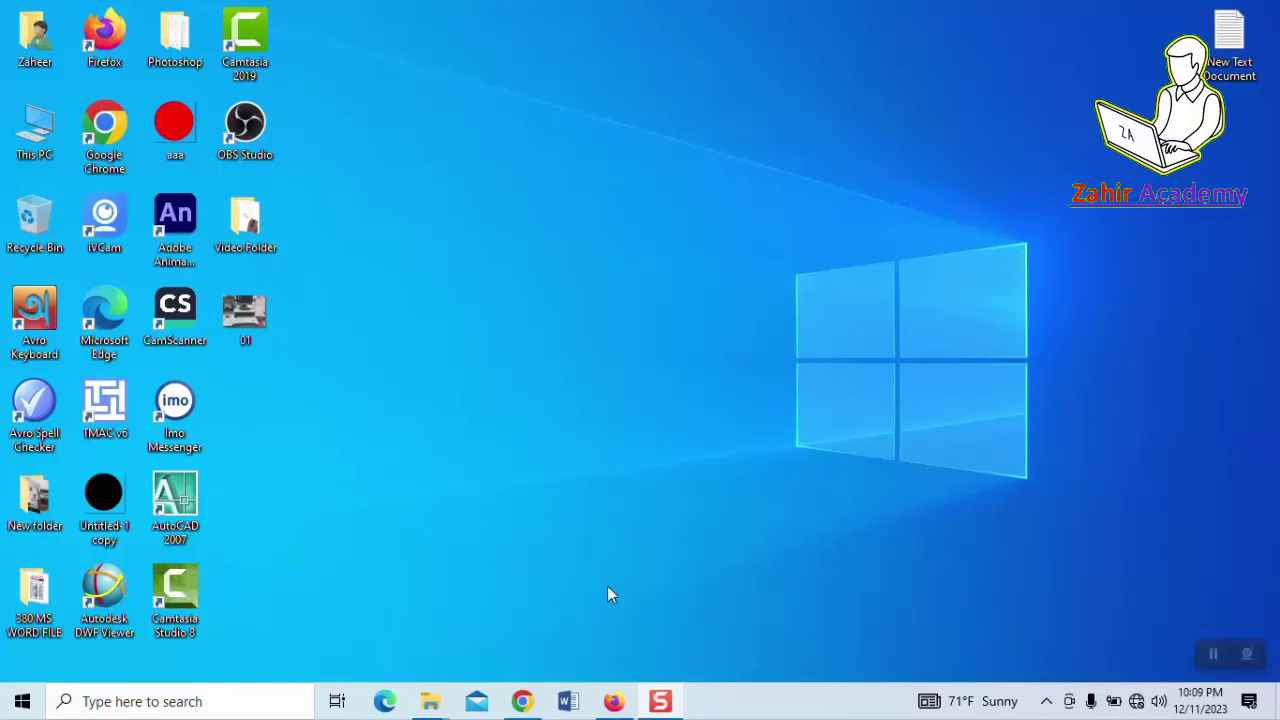
Restore the Chrome window from the desktop and close it
{"action": "left_click", "coordinate": [522, 700]}
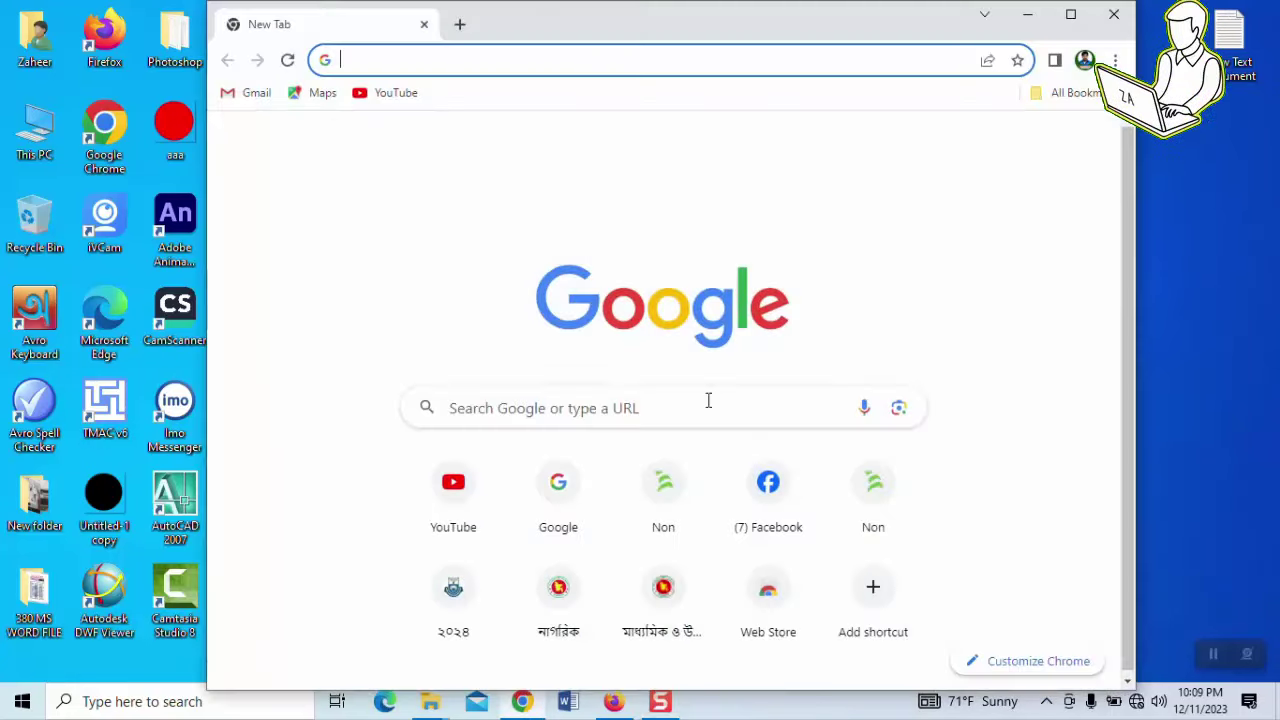
{"action": "mouse_move", "coordinate": [837, 37]}
{"action": "left_mouse_down"}
{"action": "mouse_move", "coordinate": [866, 57]}
{"action": "mouse_move", "coordinate": [857, 51]}
{"action": "left_mouse_up"}
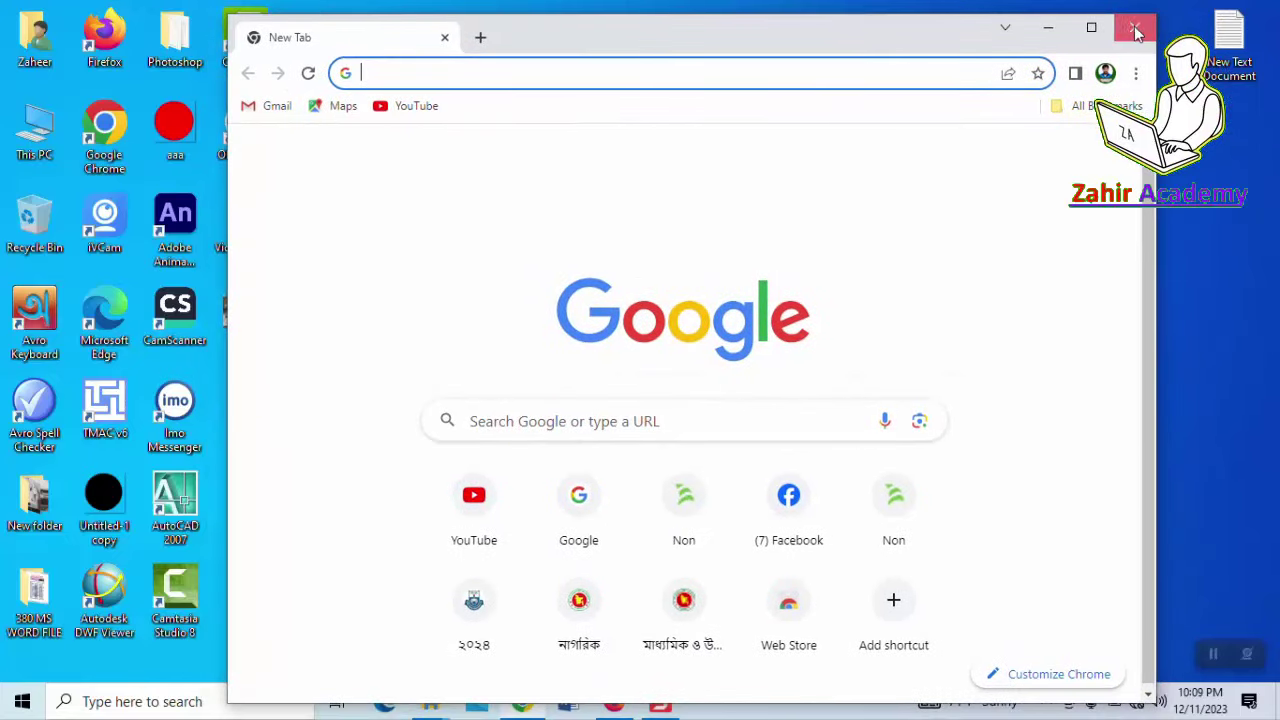
{"action": "left_click", "coordinate": [1136, 32]}
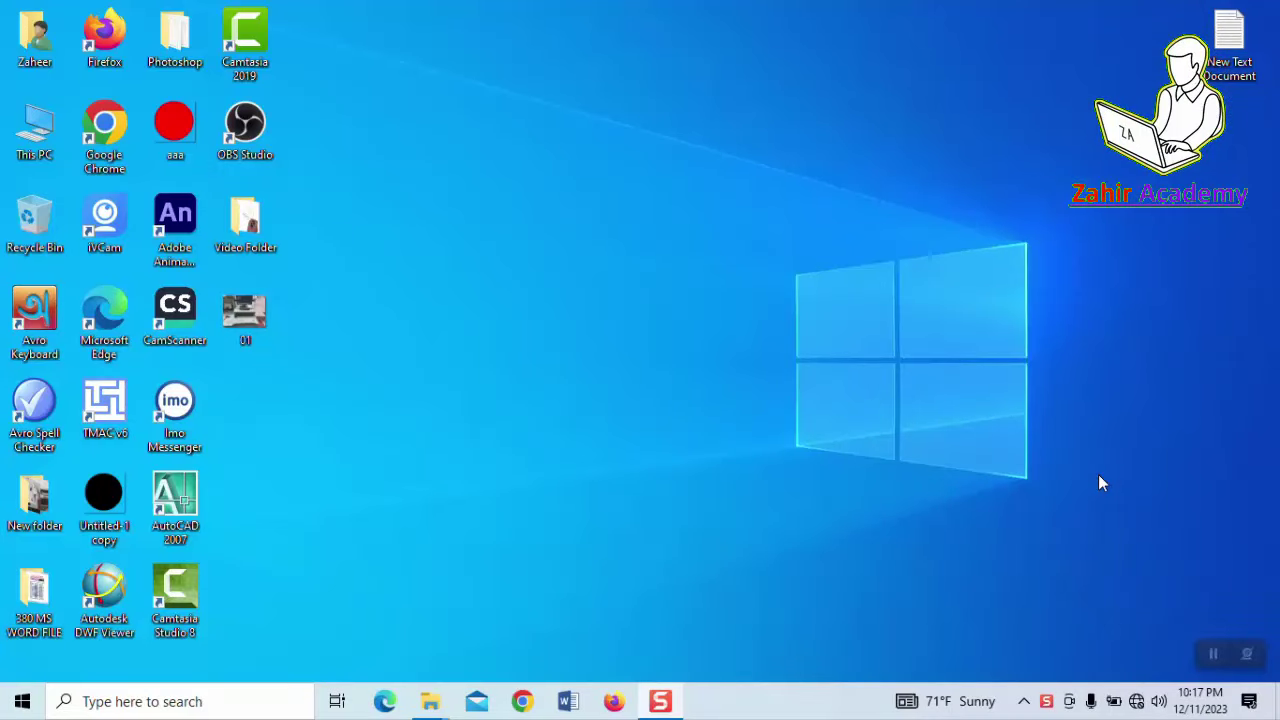
Open Firefox, capture the full screen to the clipboard and minimize the browser window
{"action": "left_click", "coordinate": [613, 701]}
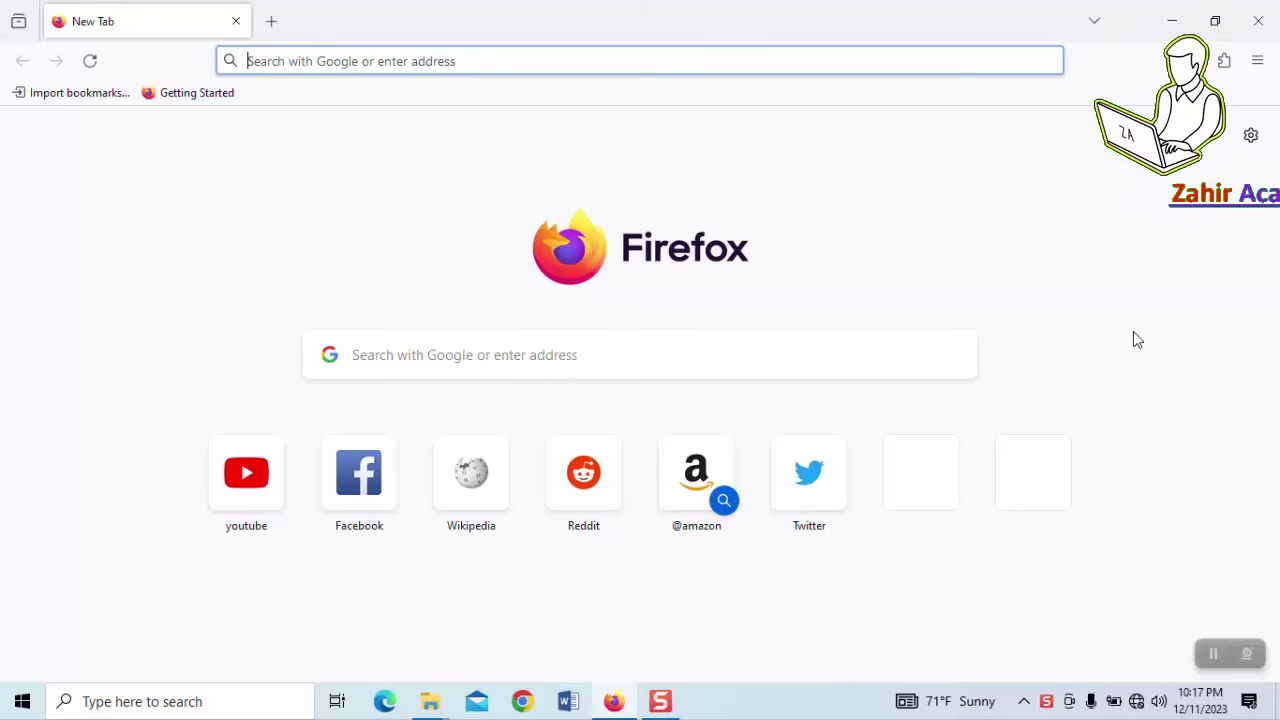
{"action": "key", "text": "Print"}
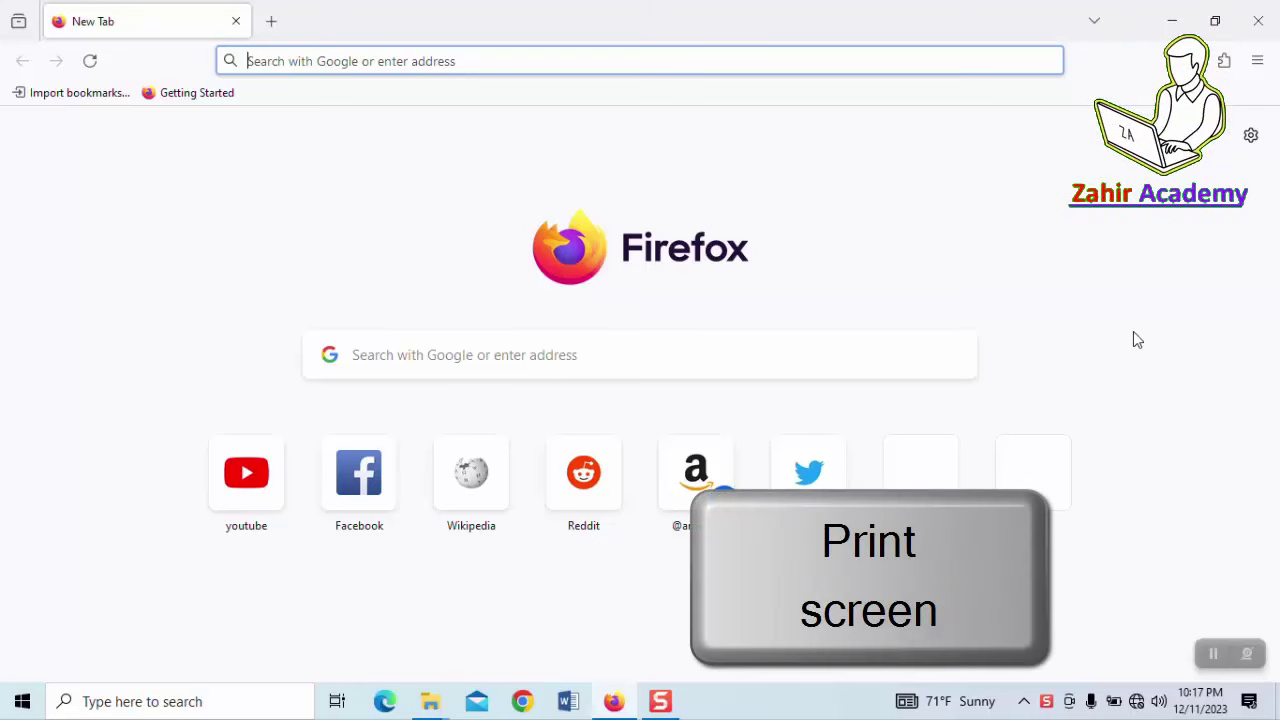
{"action": "left_click", "coordinate": [1172, 20]}
Search Windows for paint, open Paint and paste the captured screenshot onto the canvas
{"action": "left_click", "coordinate": [160, 690]}
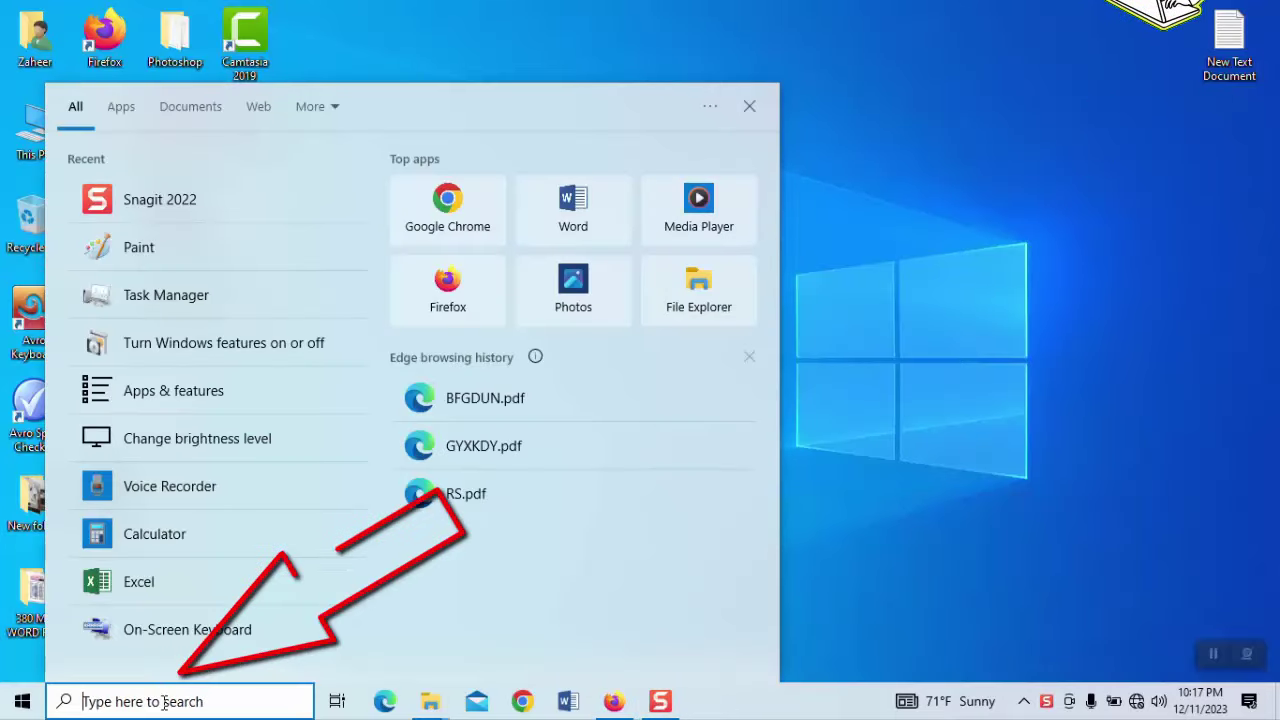
{"action": "type", "text": "paint"}
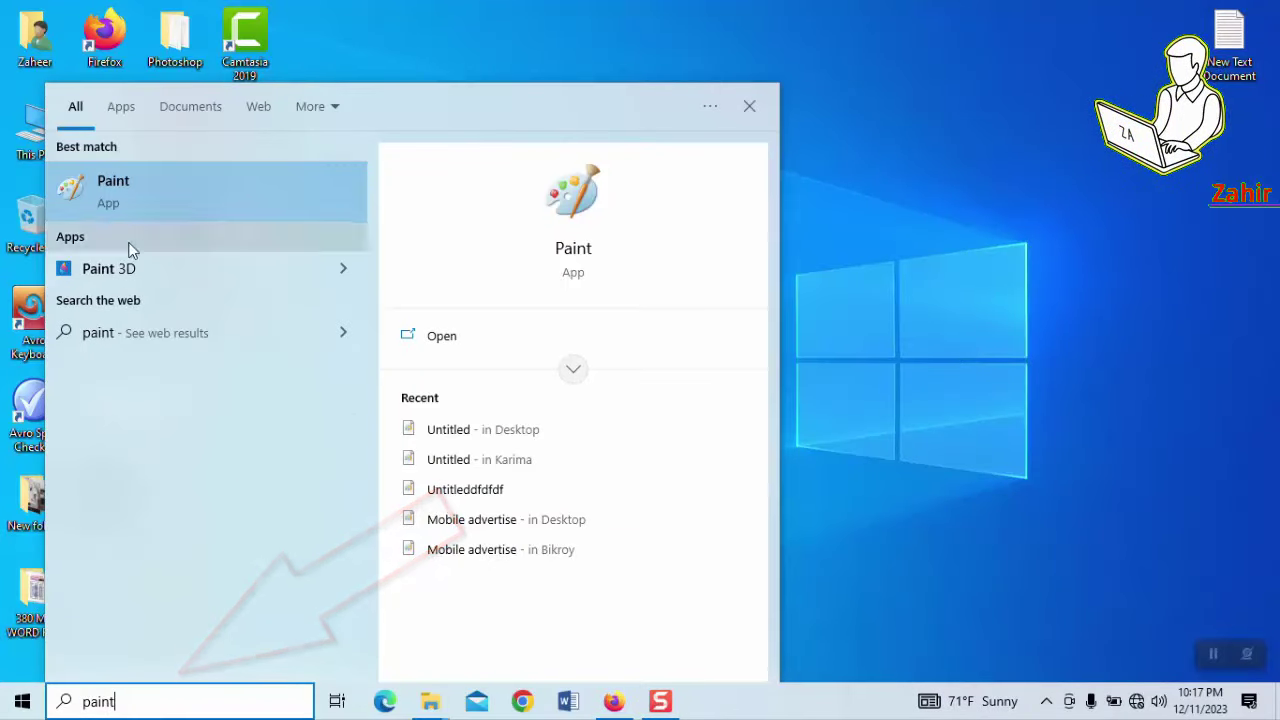
{"action": "left_click", "coordinate": [123, 187]}
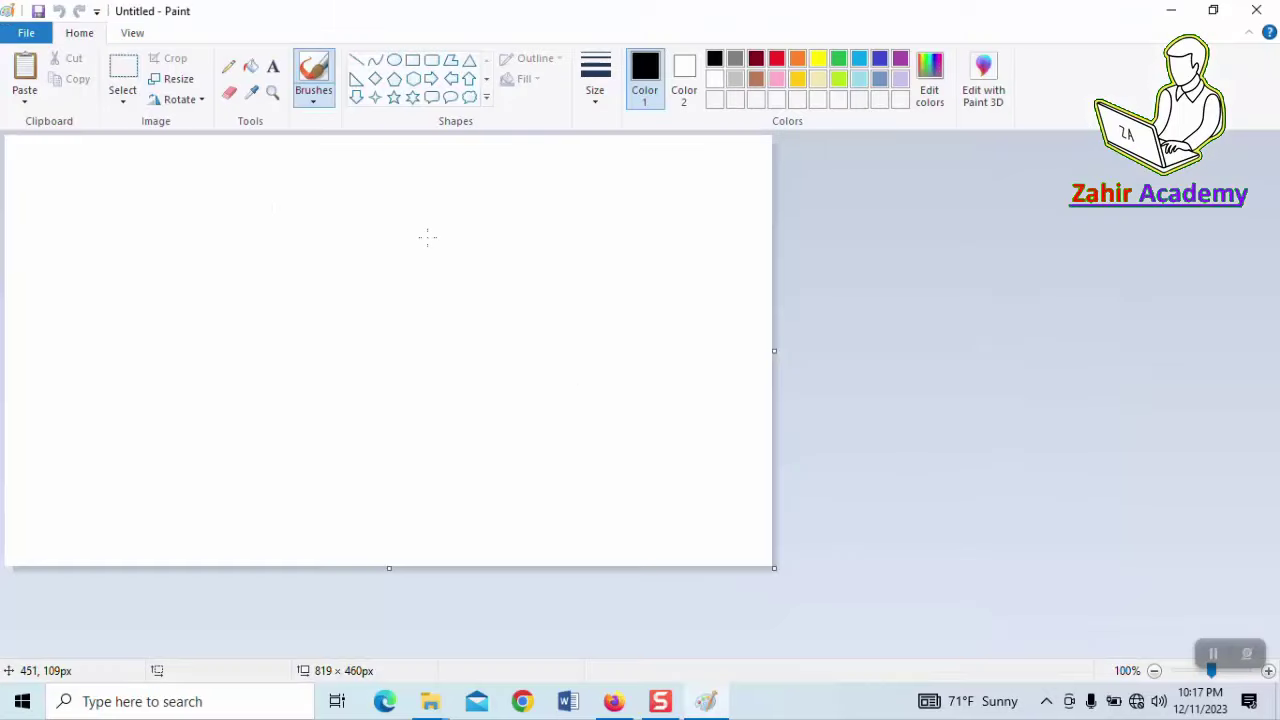
{"action": "key", "text": "ctrl+v"}
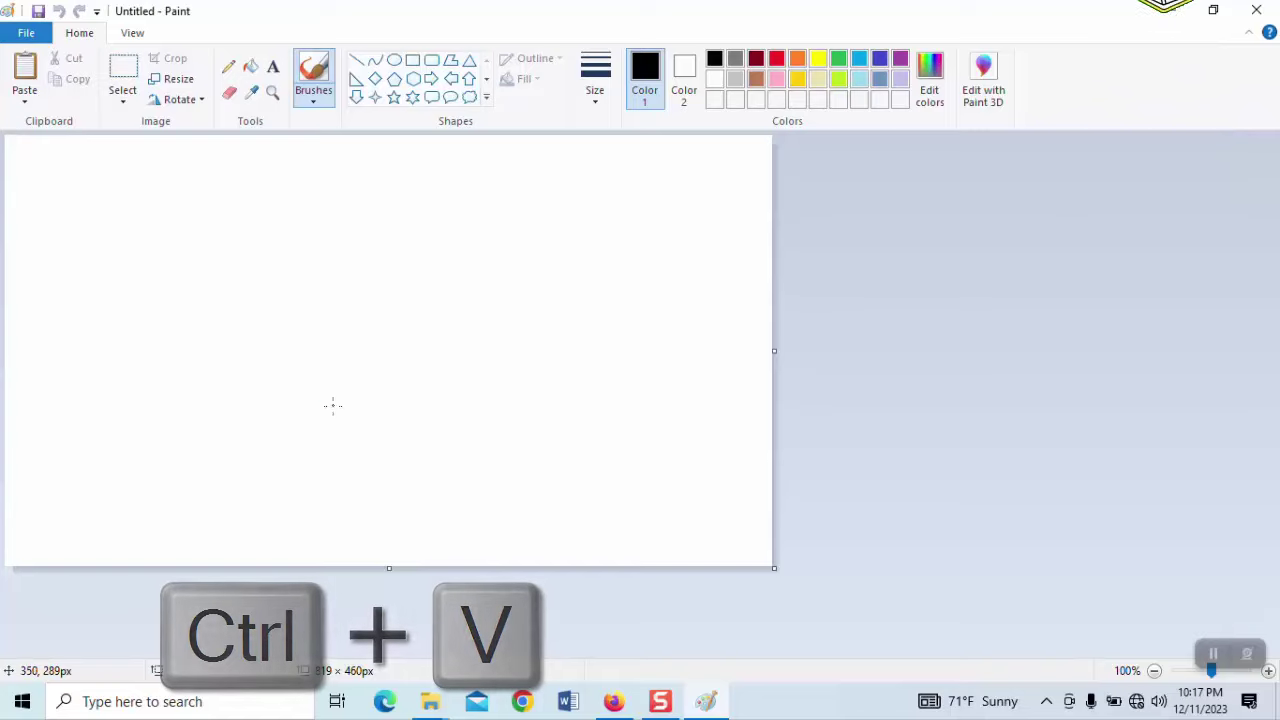
{"action": "scroll", "coordinate": [464, 378], "scroll_direction": "down", "scroll_amount": 2}
{"action": "scroll", "coordinate": [464, 378], "scroll_direction": "up", "scroll_amount": 1}
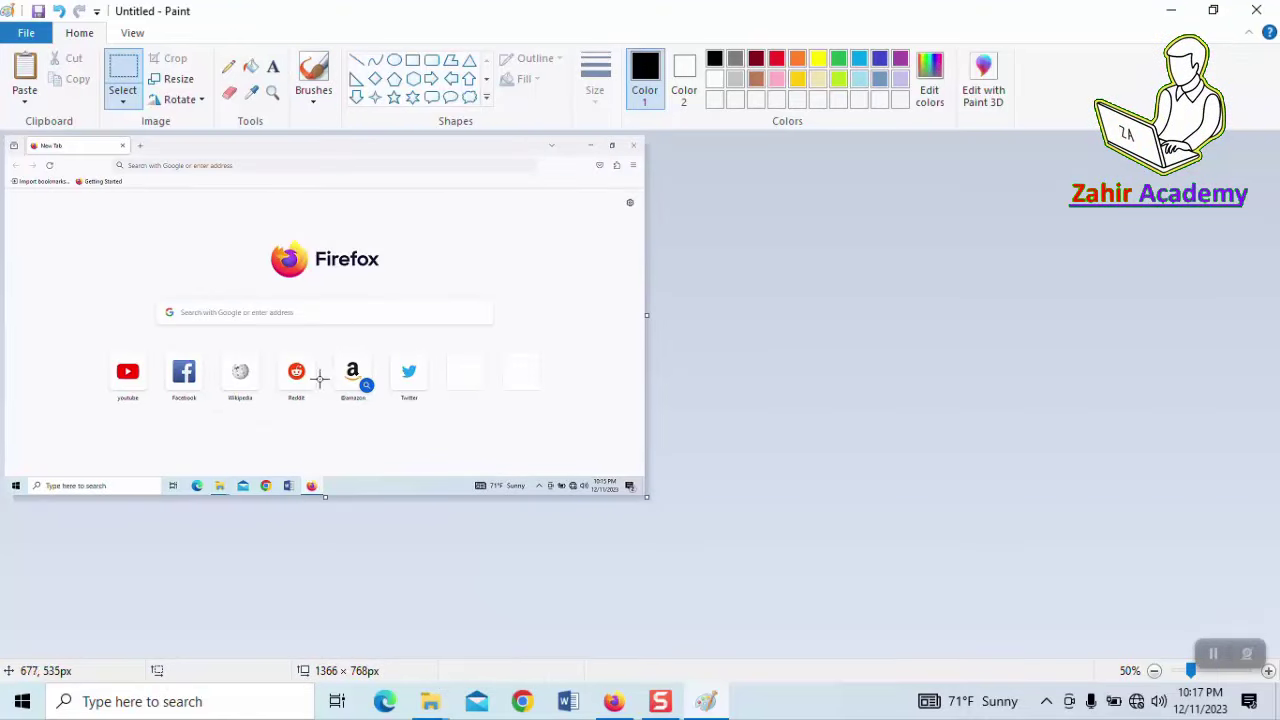
{"action": "scroll", "coordinate": [319, 377], "scroll_direction": "up", "scroll_amount": 2}
{"action": "scroll", "coordinate": [343, 341], "scroll_direction": "down", "scroll_amount": 2}
Save the pasted screenshot to the Desktop as a JPEG picture named Picture
{"action": "left_click", "coordinate": [27, 35]}
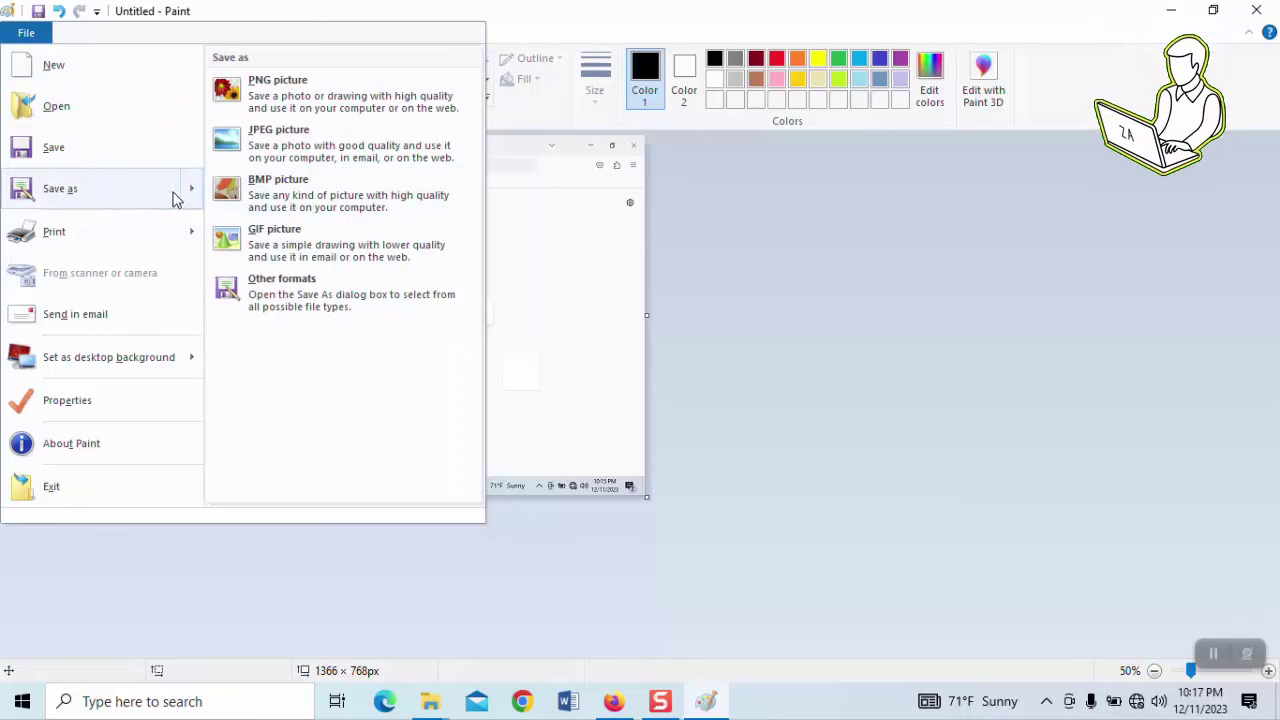
{"action": "left_click", "coordinate": [268, 134]}
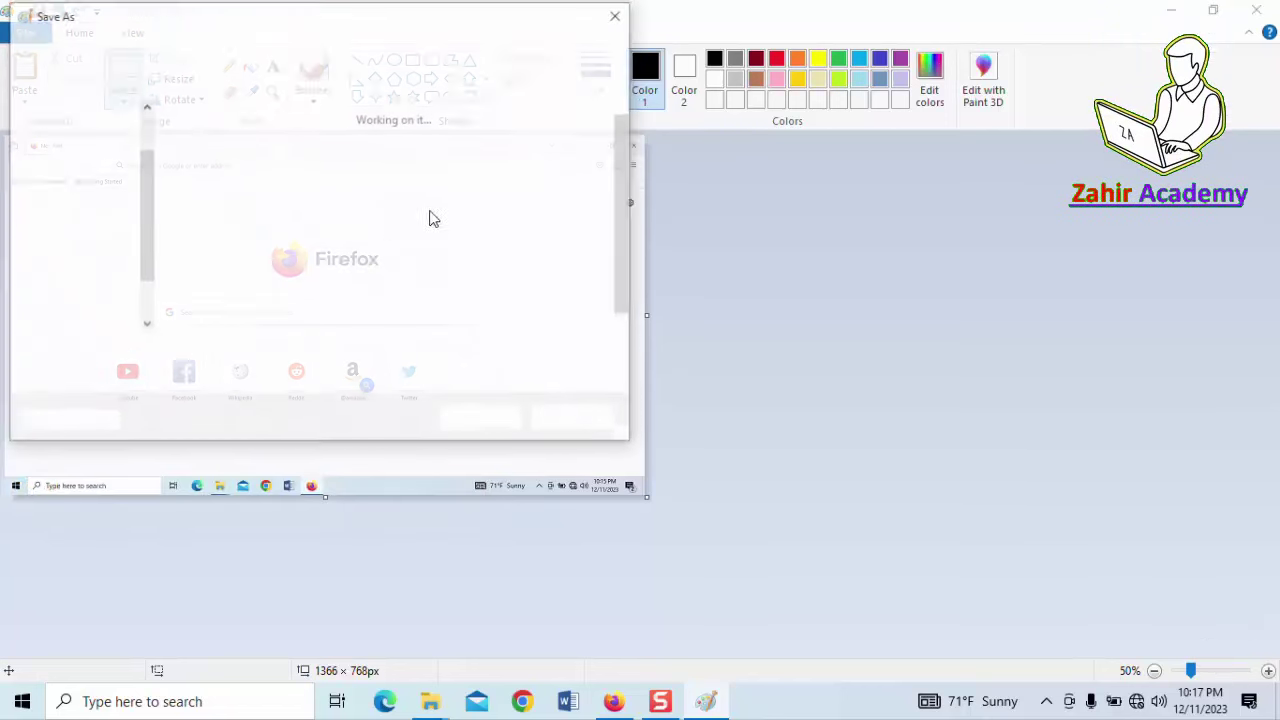
{"action": "left_click", "coordinate": [87, 145]}
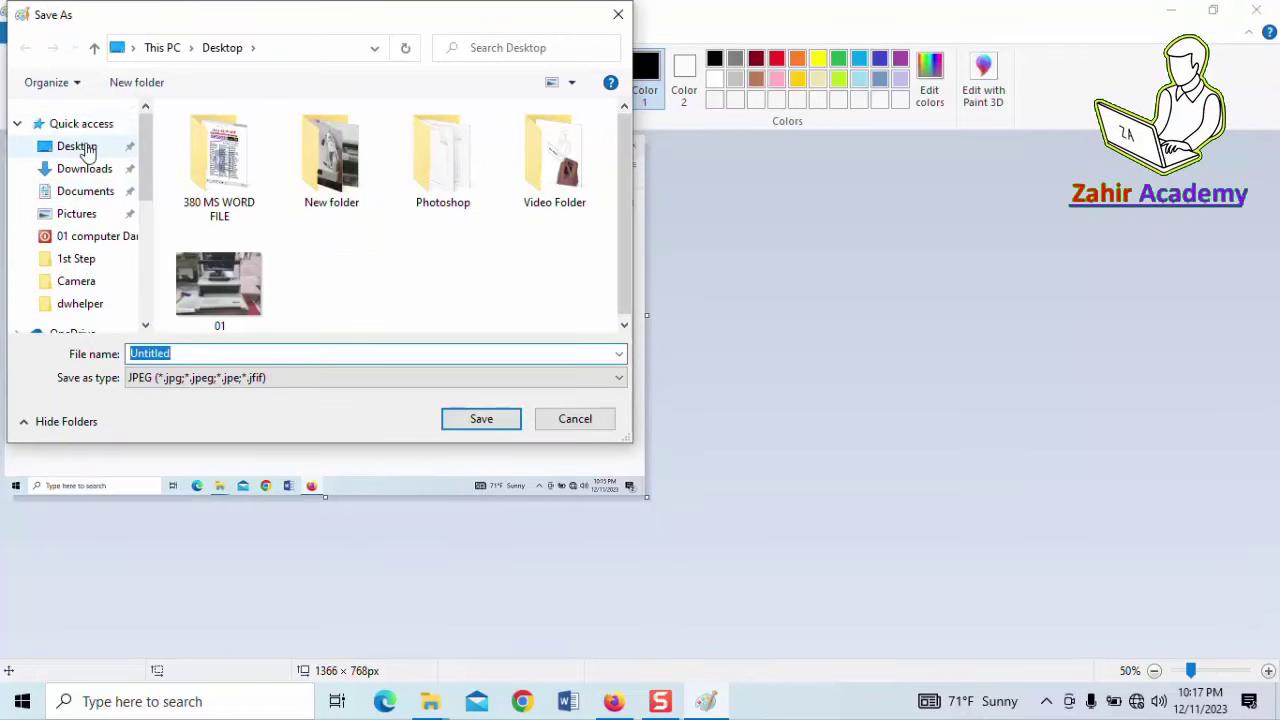
{"action": "double_click", "coordinate": [191, 352]}
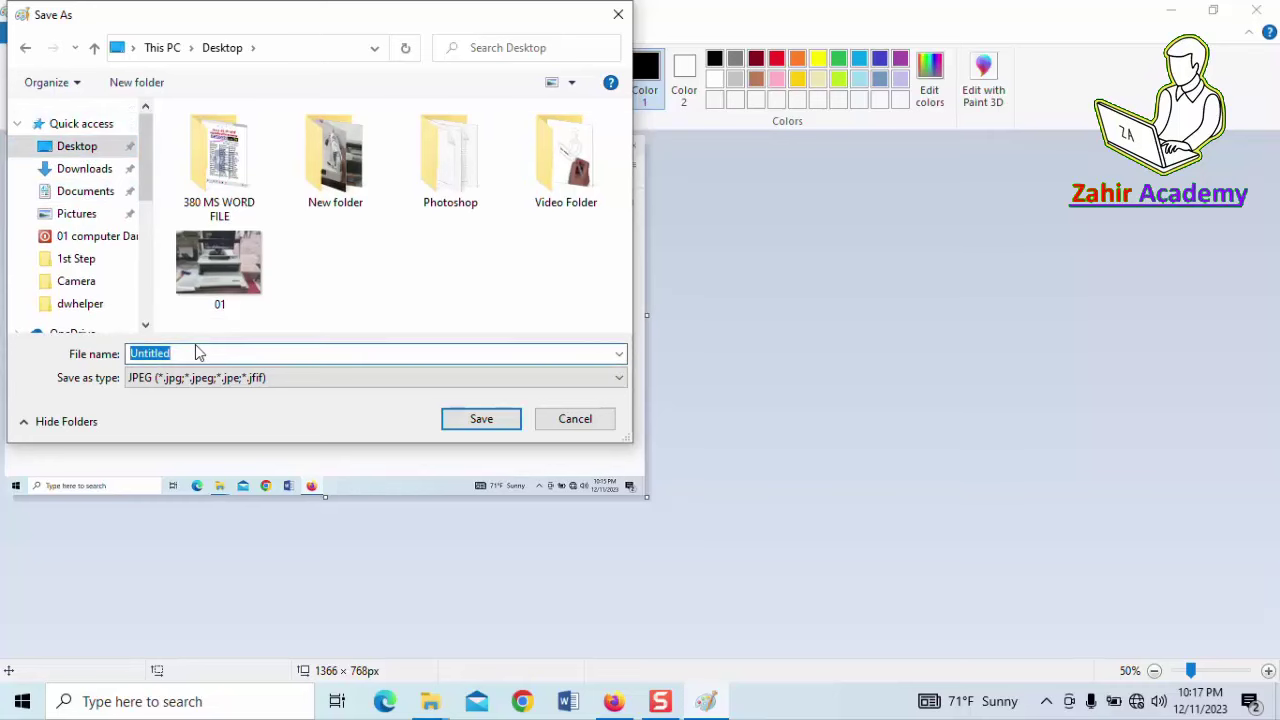
{"action": "type", "text": "Picture"}
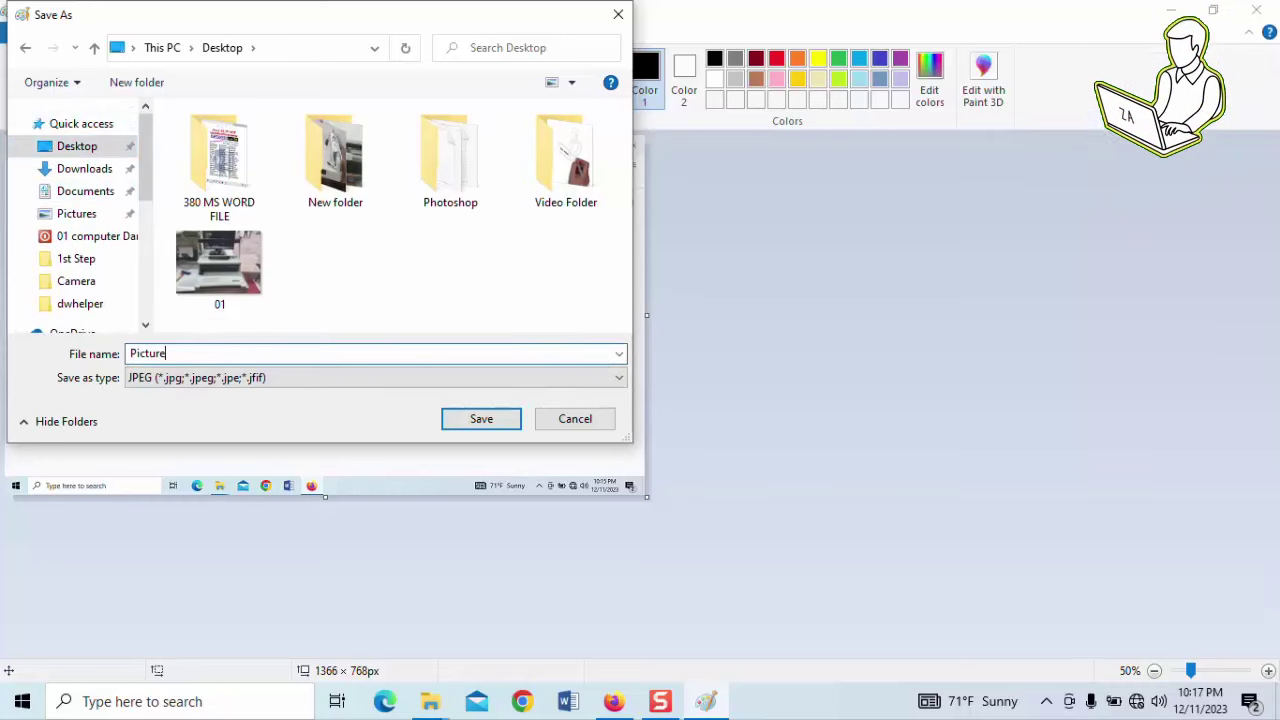
{"action": "left_click", "coordinate": [481, 418]}
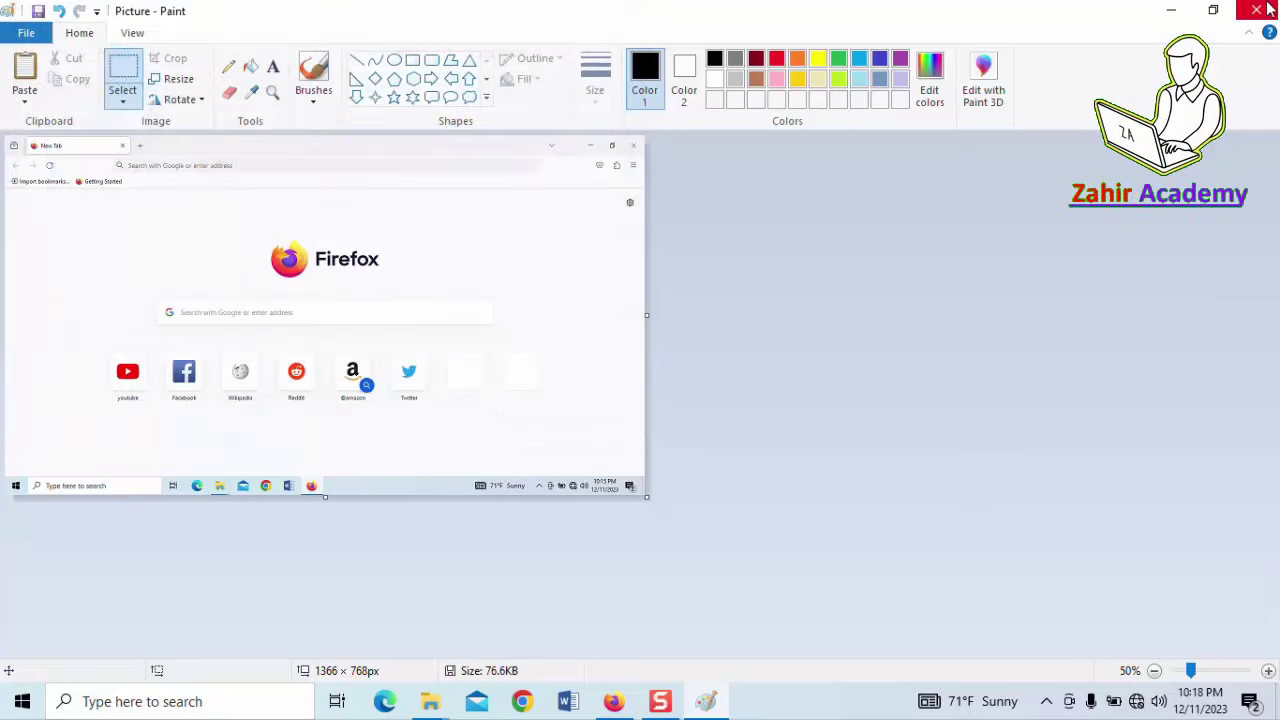
Close Paint, then view the saved Picture file from the Desktop and close the image viewer
{"action": "left_click", "coordinate": [1256, 10]}
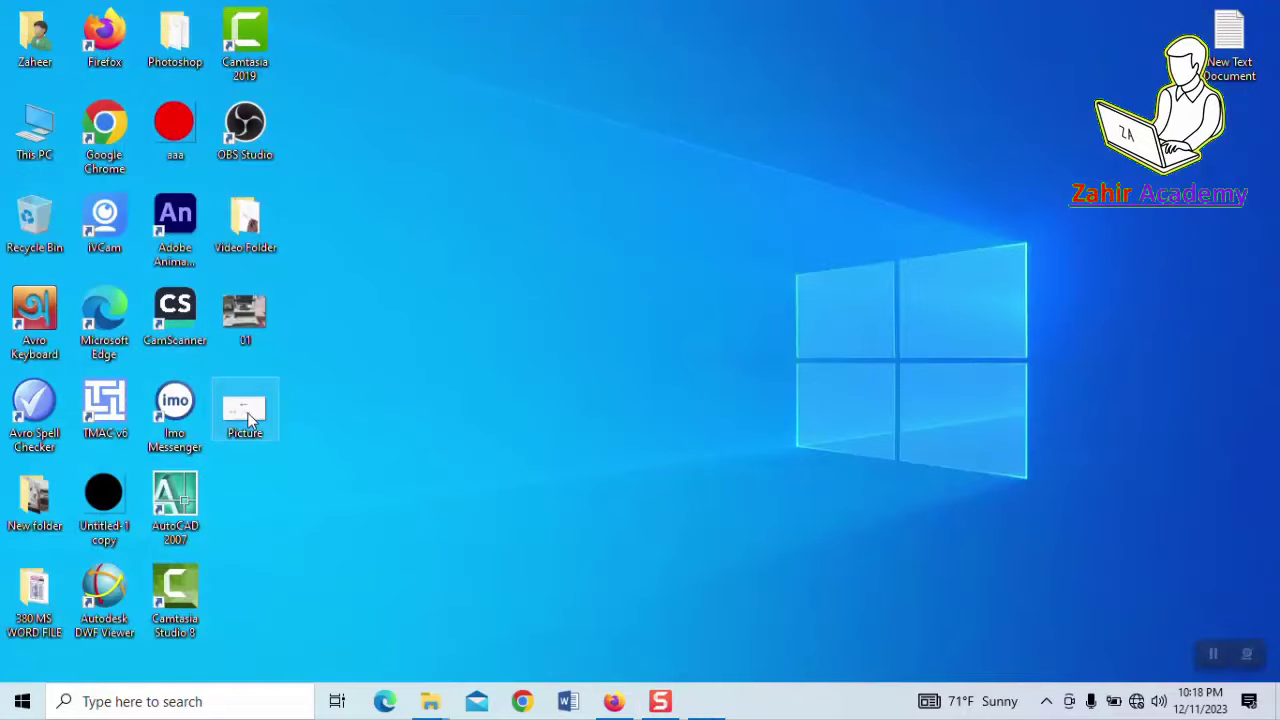
{"action": "double_click", "coordinate": [246, 414]}
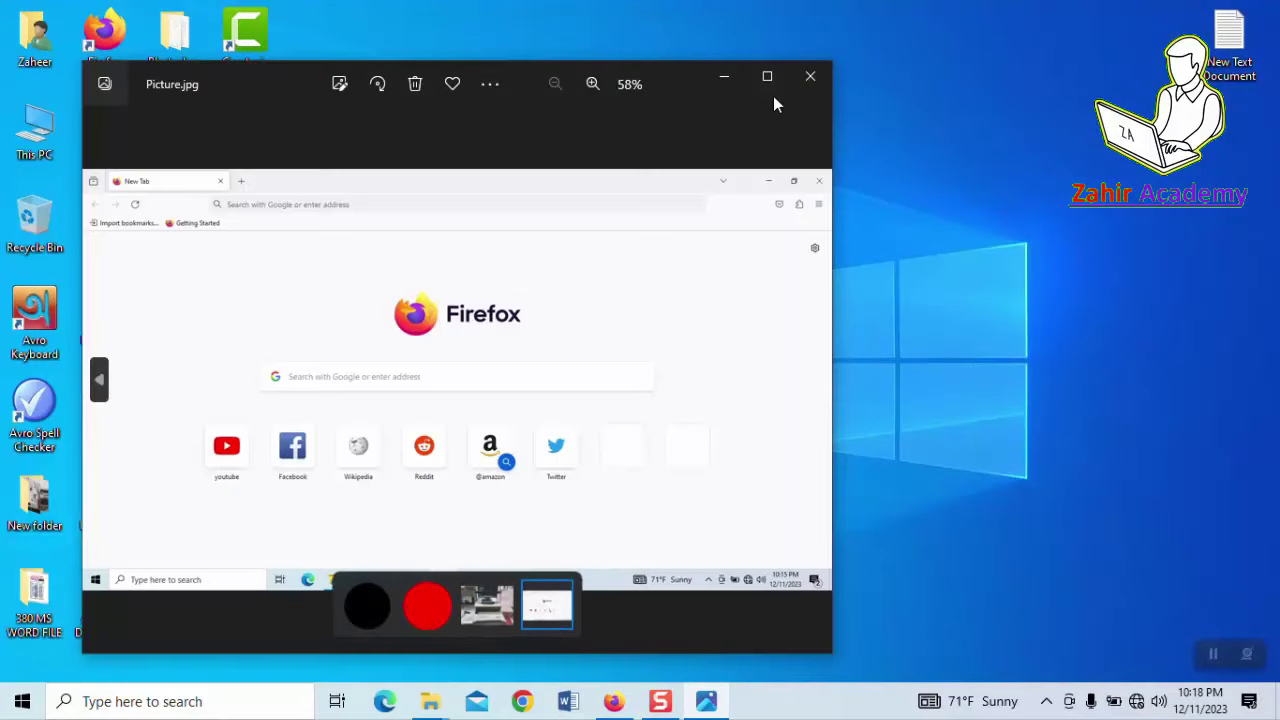
{"action": "left_click", "coordinate": [811, 81]}
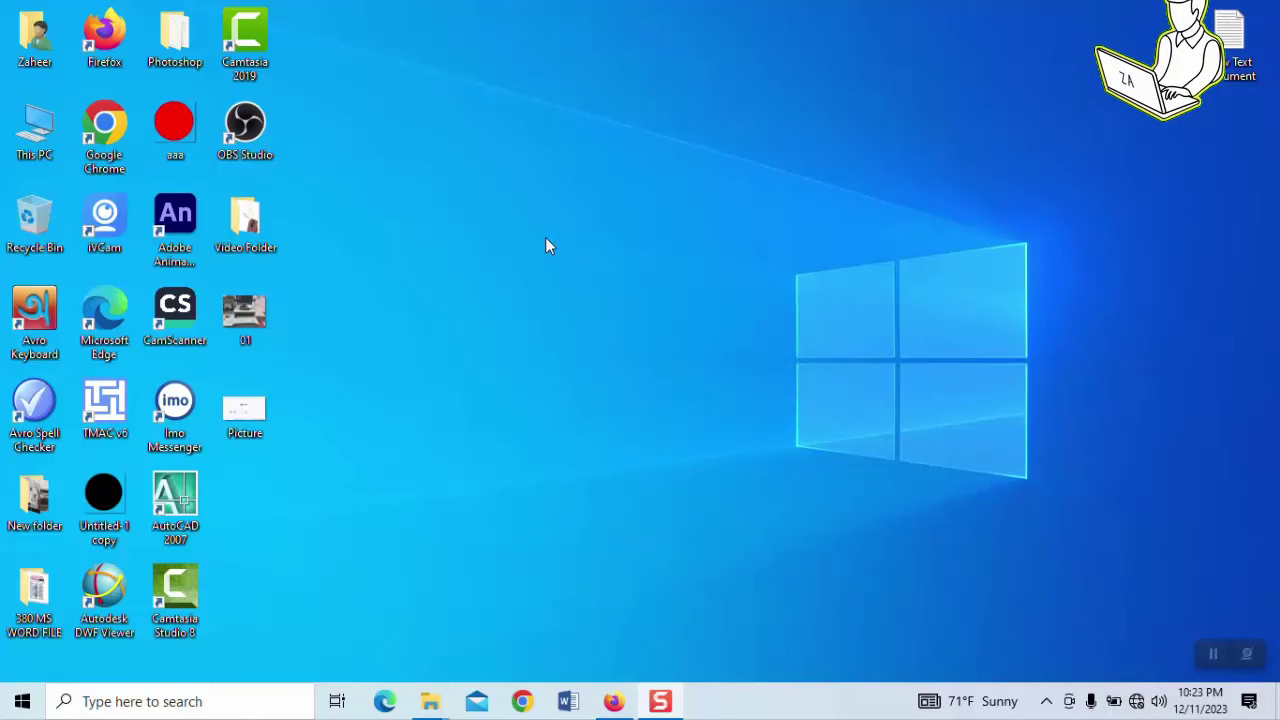
Open the Windows Settings home page, close it and reopen it directly from the desktop
{"action": "left_click", "coordinate": [24, 703]}
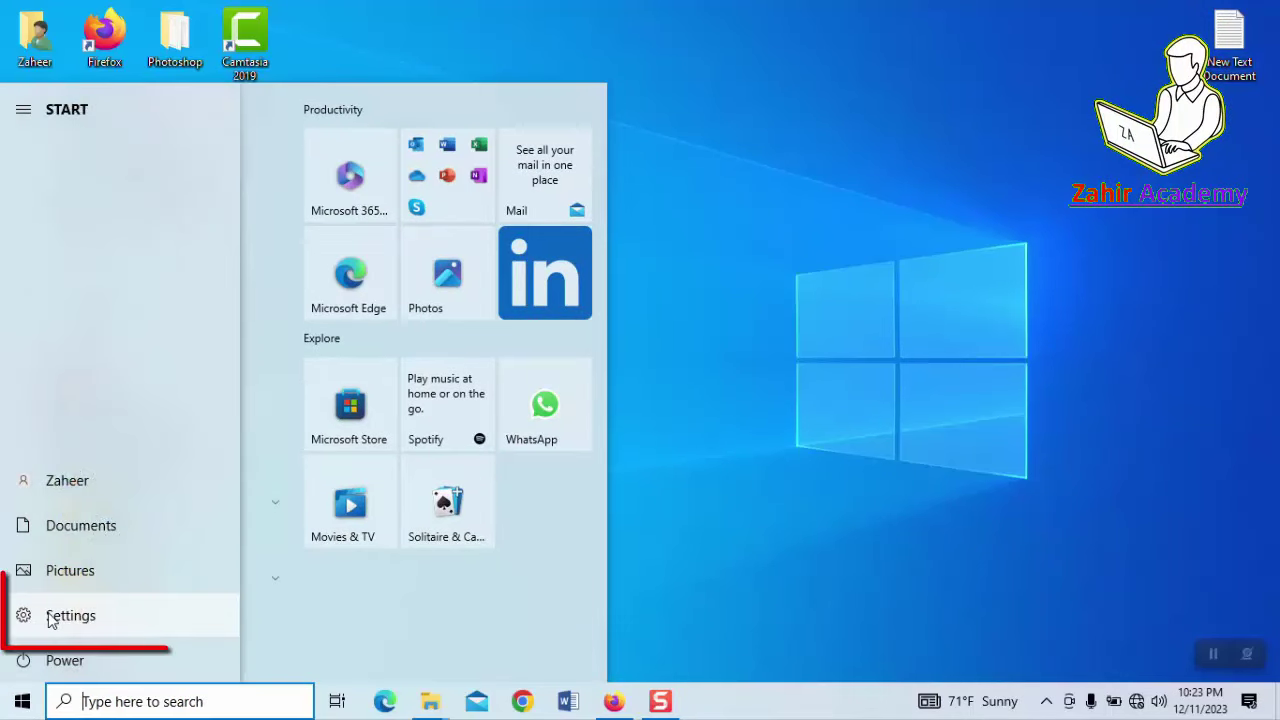
{"action": "left_click", "coordinate": [52, 618]}
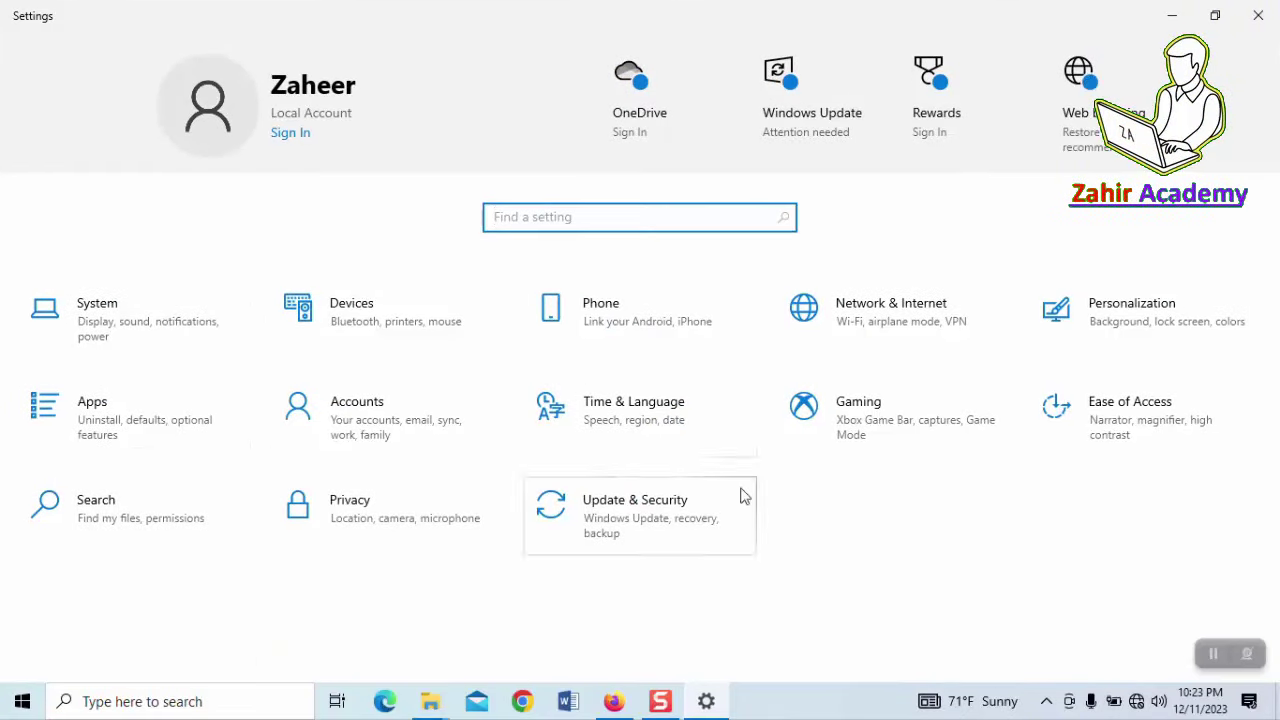
{"action": "left_click", "coordinate": [1258, 17]}
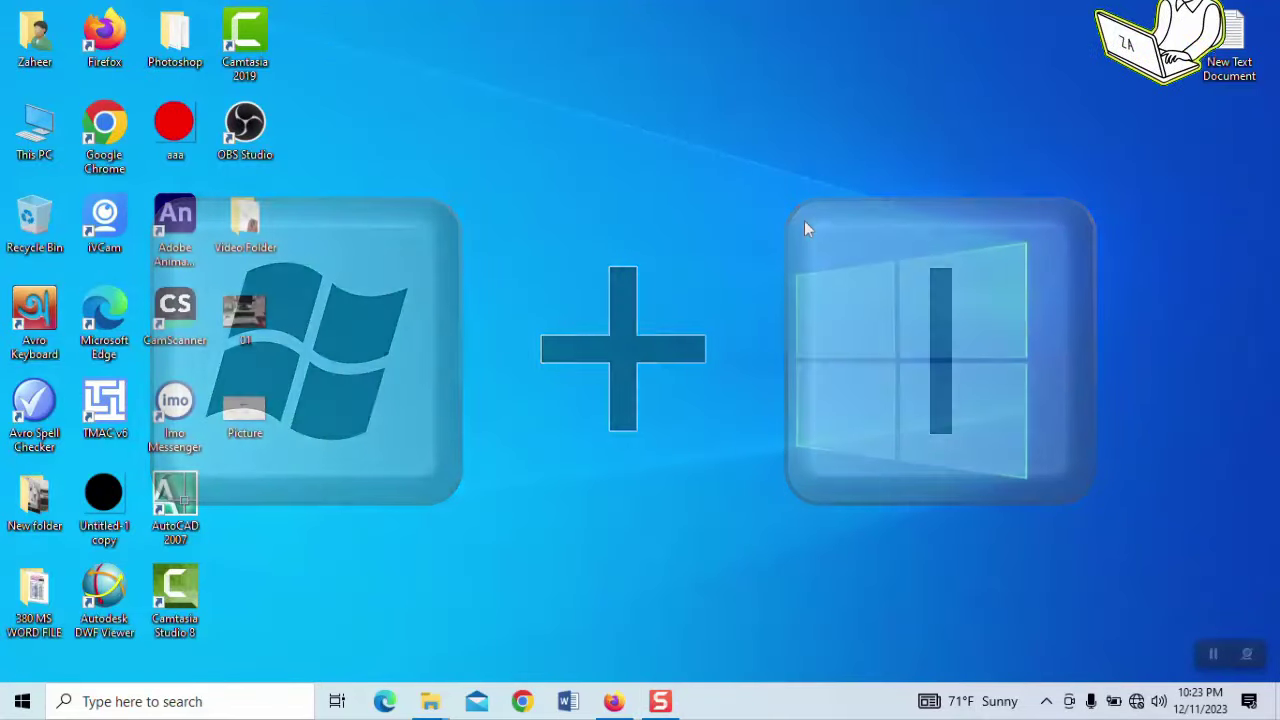
{"action": "key", "text": "super+i"}
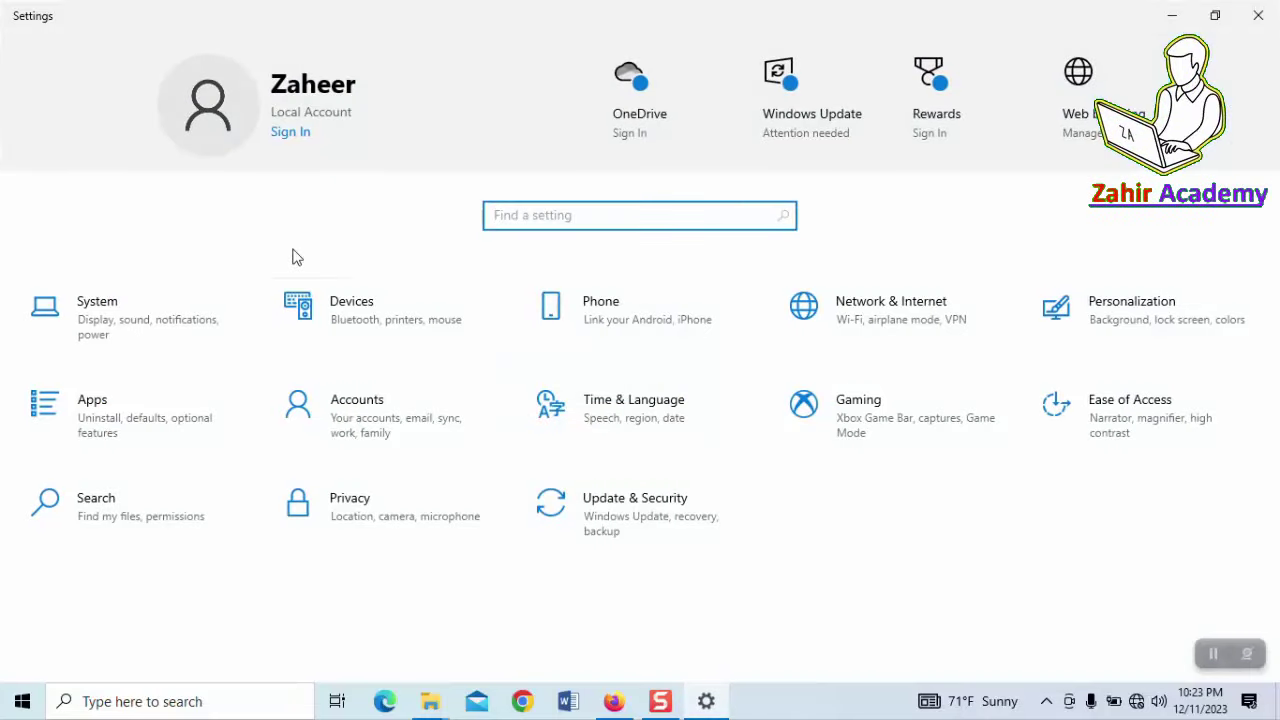